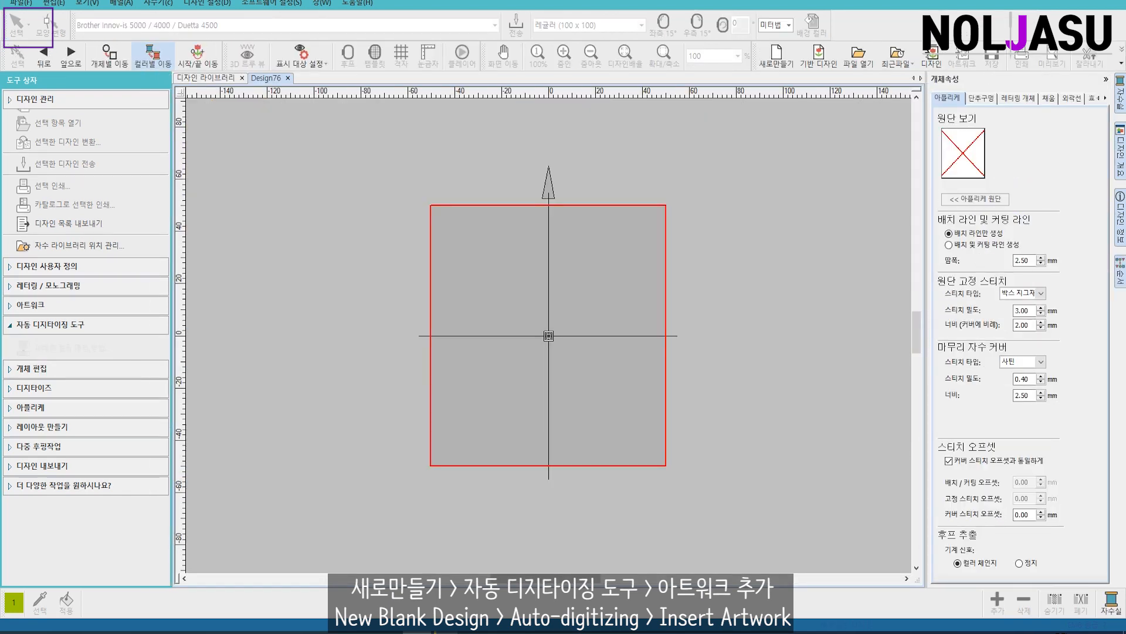
- Insert the avocado artwork file from the "3. 이미지를 쉽게 자수로 만들기" folder into the blank design
{"action": "left_click", "coordinate": [18, 179]}
{"action": "left_click", "coordinate": [59, 199]}
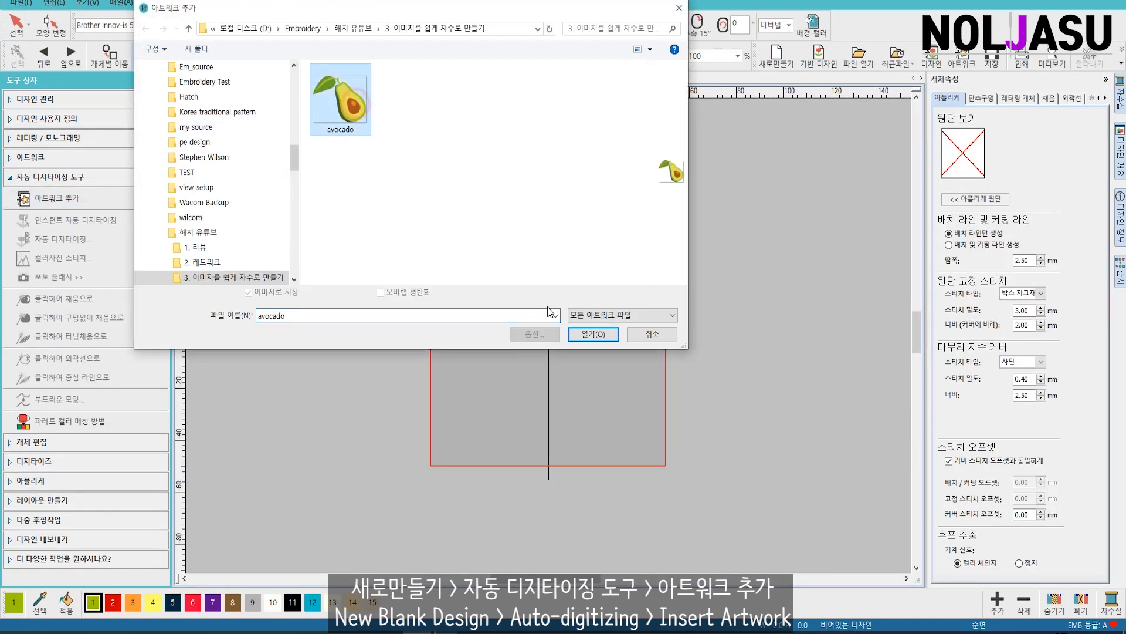
{"action": "left_click", "coordinate": [593, 333]}
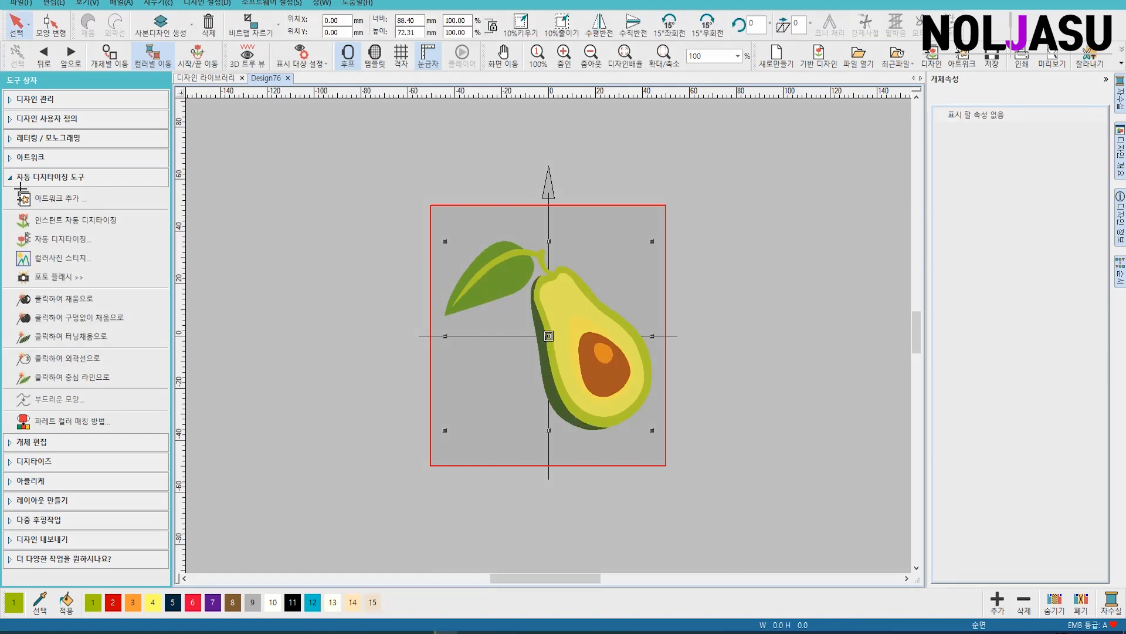
{"action": "mouse_move", "coordinate": [18, 168]}
{"action": "left_mouse_down"}
{"action": "mouse_move", "coordinate": [159, 305]}
{"action": "mouse_move", "coordinate": [165, 435]}
{"action": "left_mouse_up"}
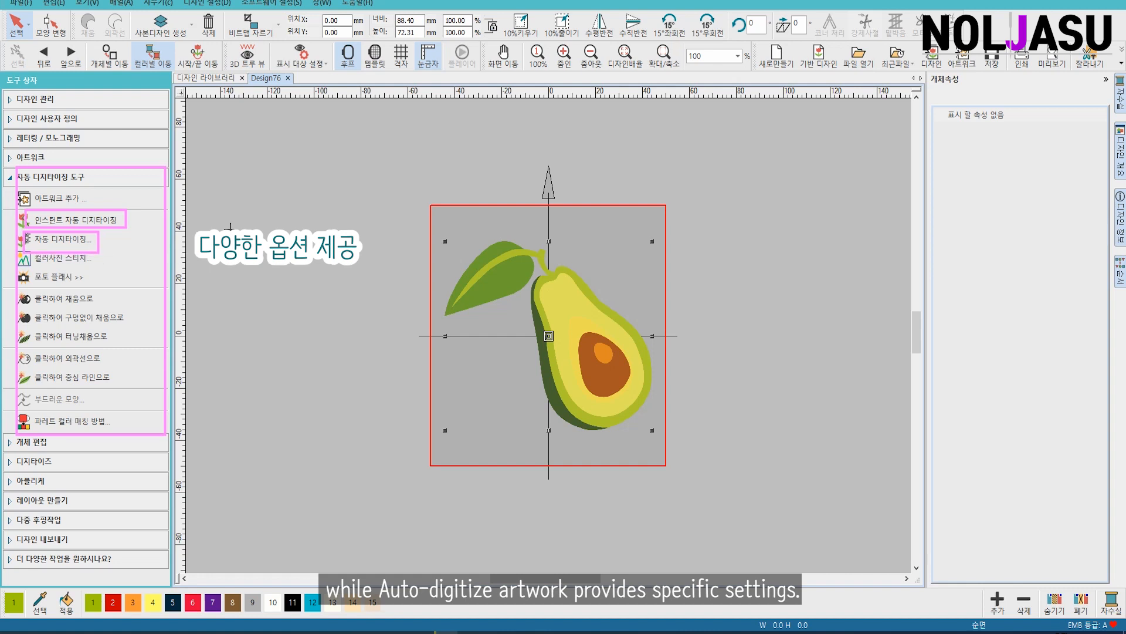
- Try instant auto-digitizing (인스턴트 자동 디지타이징) on the avocado image and undo the generated stitches
{"action": "left_click", "coordinate": [56, 221]}
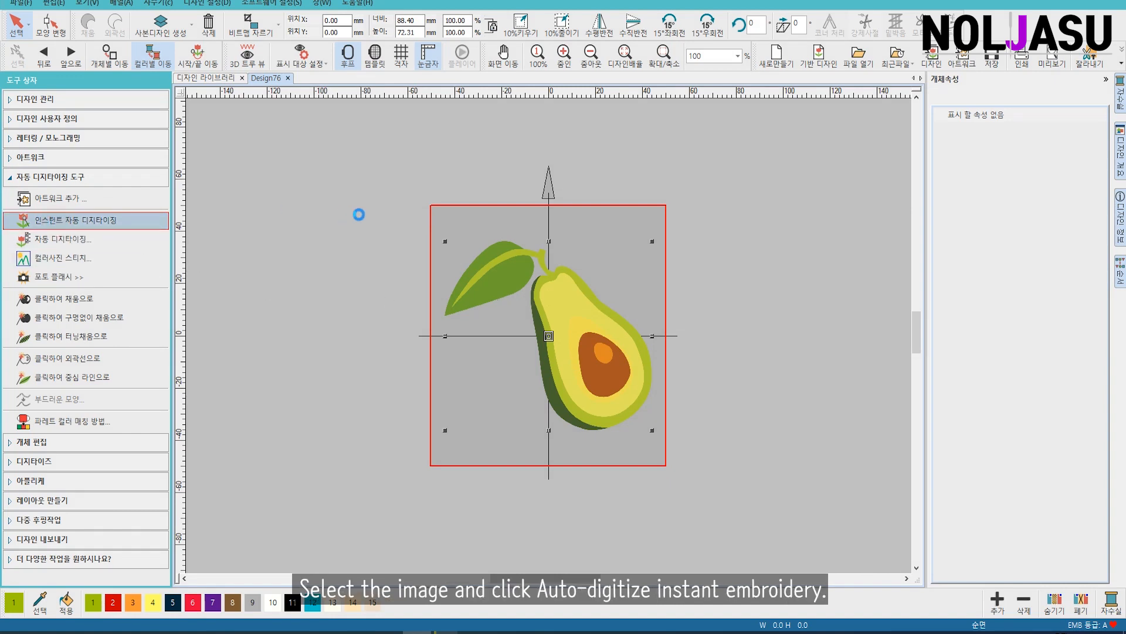
{"action": "left_click", "coordinate": [703, 282]}
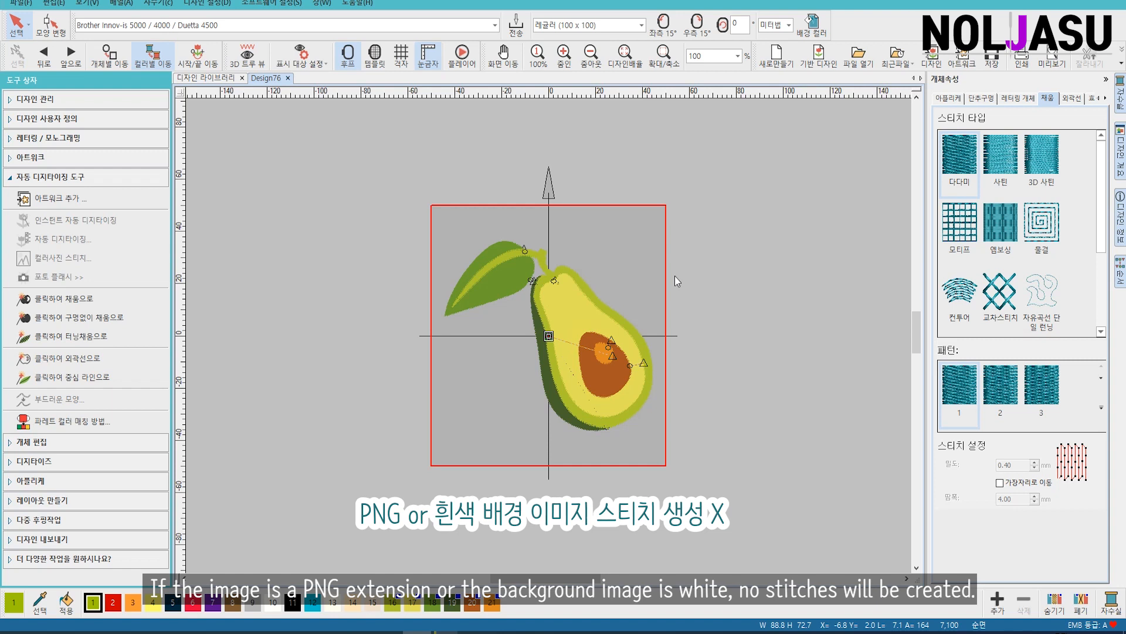
{"action": "key", "text": "ctrl+z"}
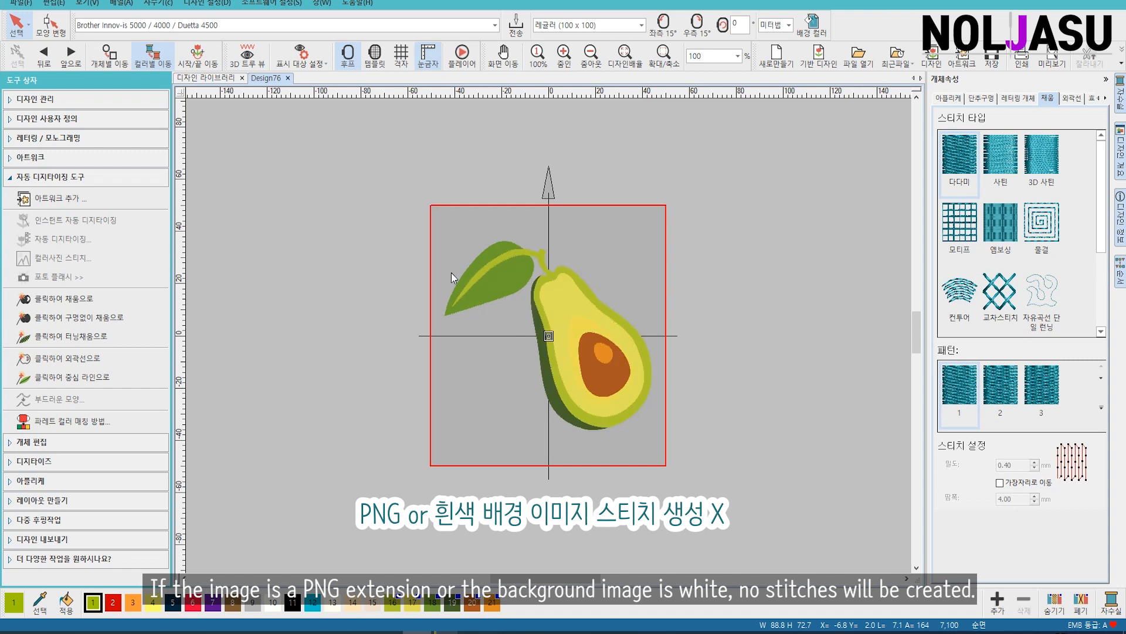
- Start auto-digitizing (자동 디지타이징) the avocado image to bring up its artwork preparation settings
{"action": "left_click", "coordinate": [502, 276]}
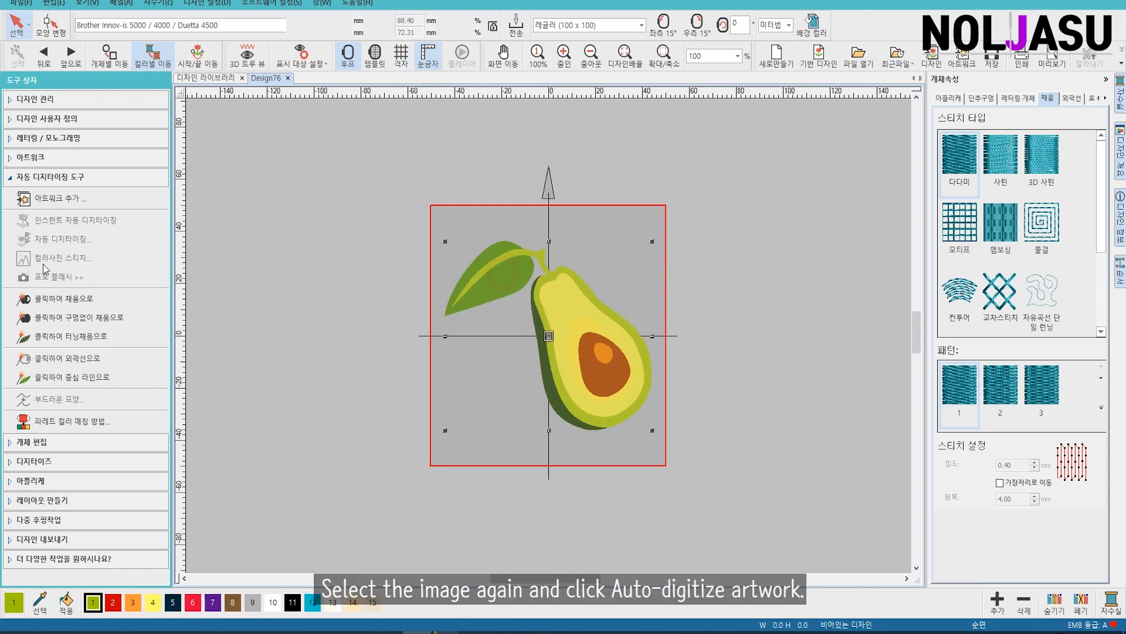
{"action": "left_click", "coordinate": [64, 239]}
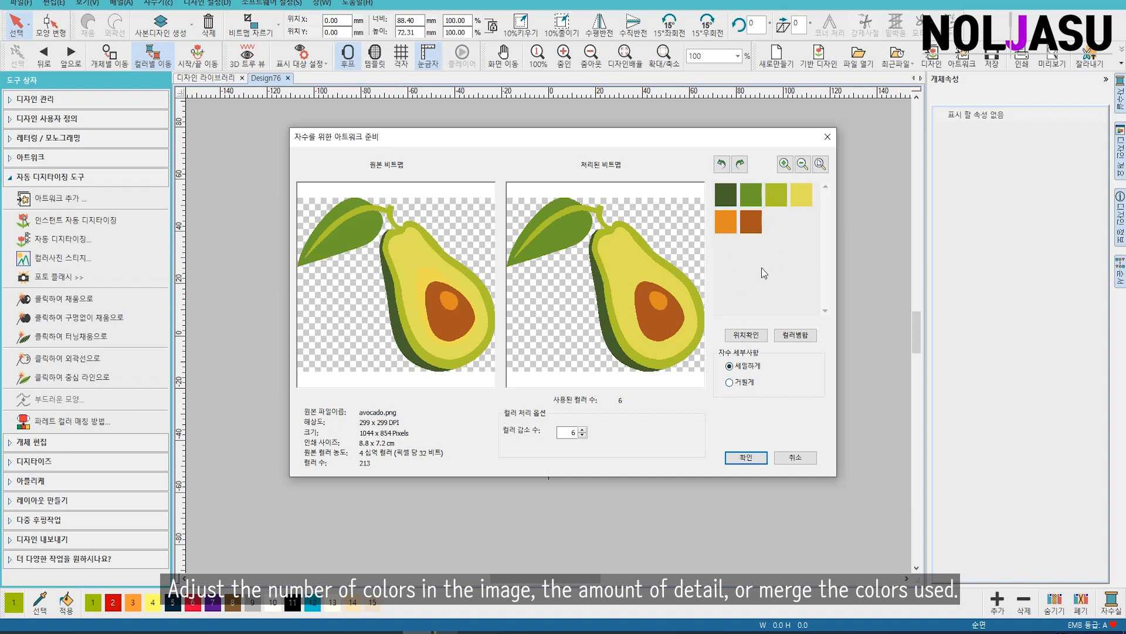
- Try merging the orange and brown seed colours of the processed bitmap, and undo the merge
{"action": "left_click", "coordinate": [757, 234]}
{"action": "left_click", "coordinate": [731, 232]}
{"action": "left_click", "coordinate": [796, 335]}
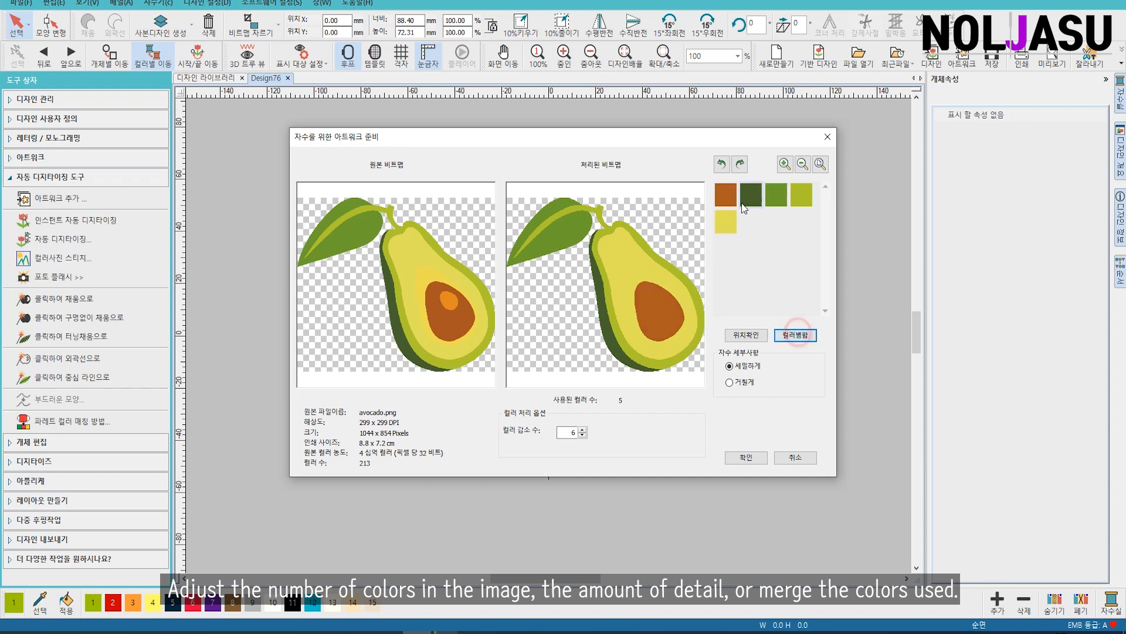
{"action": "left_click", "coordinate": [723, 164]}
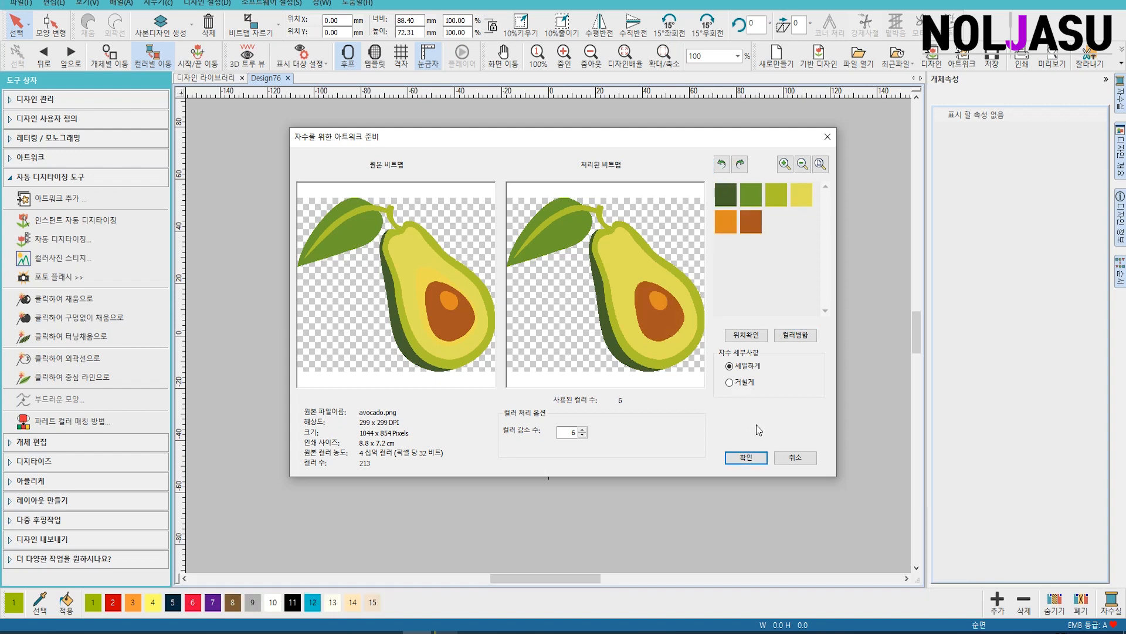
- Accept the prepared artwork and choose the Fill (채움) option for the yellow R227 G223 B87 colour
{"action": "left_click", "coordinate": [743, 458]}
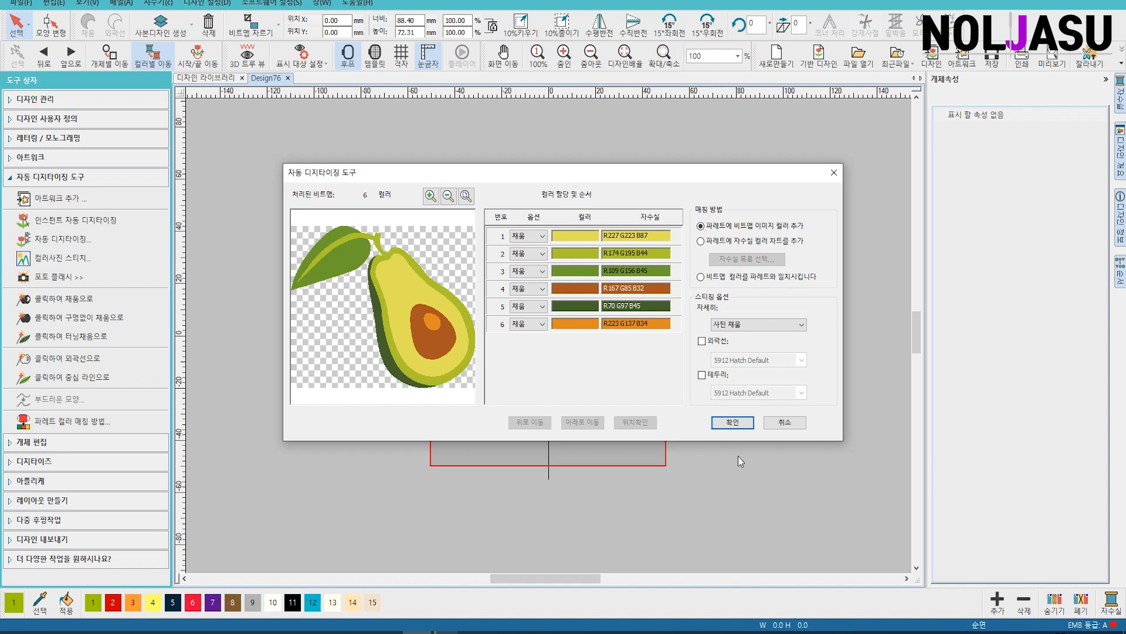
{"action": "left_click", "coordinate": [528, 236]}
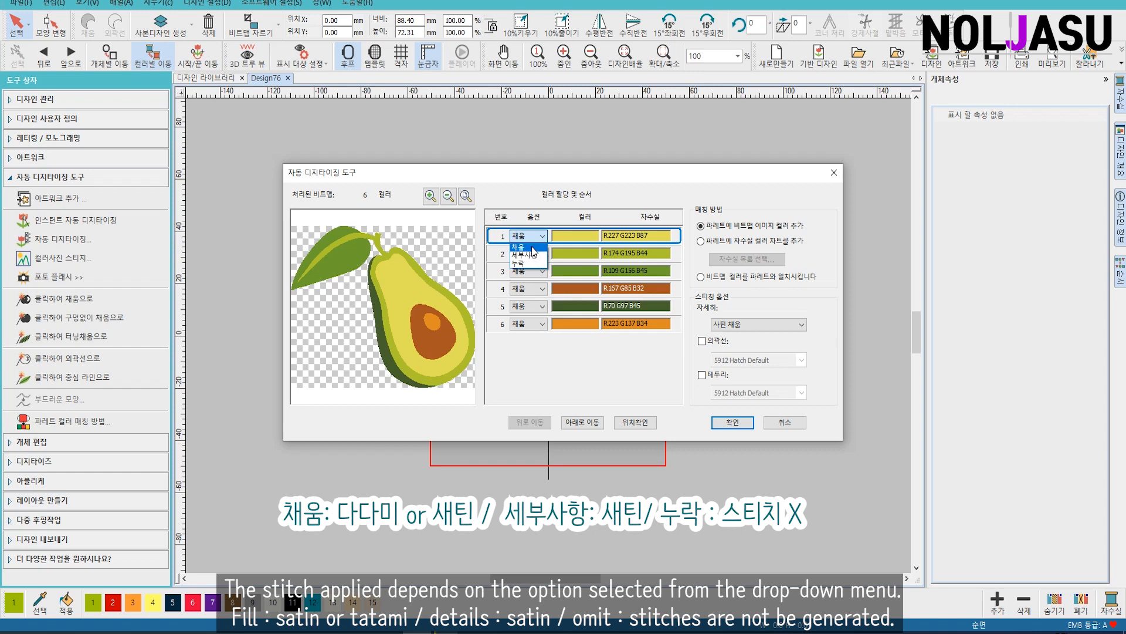
{"action": "left_click", "coordinate": [534, 251]}
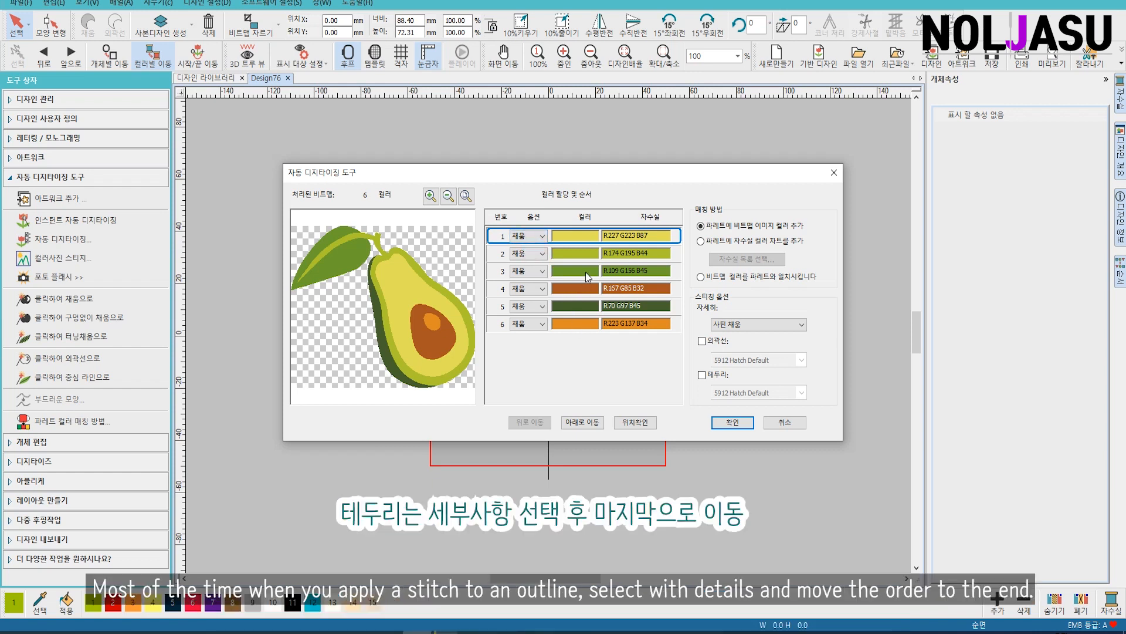
- Move the light green R174 G195 B44 outline colour to the end of the order and set its option to Details (세부사항)
{"action": "left_click", "coordinate": [587, 252]}
{"action": "left_click", "coordinate": [581, 422]}
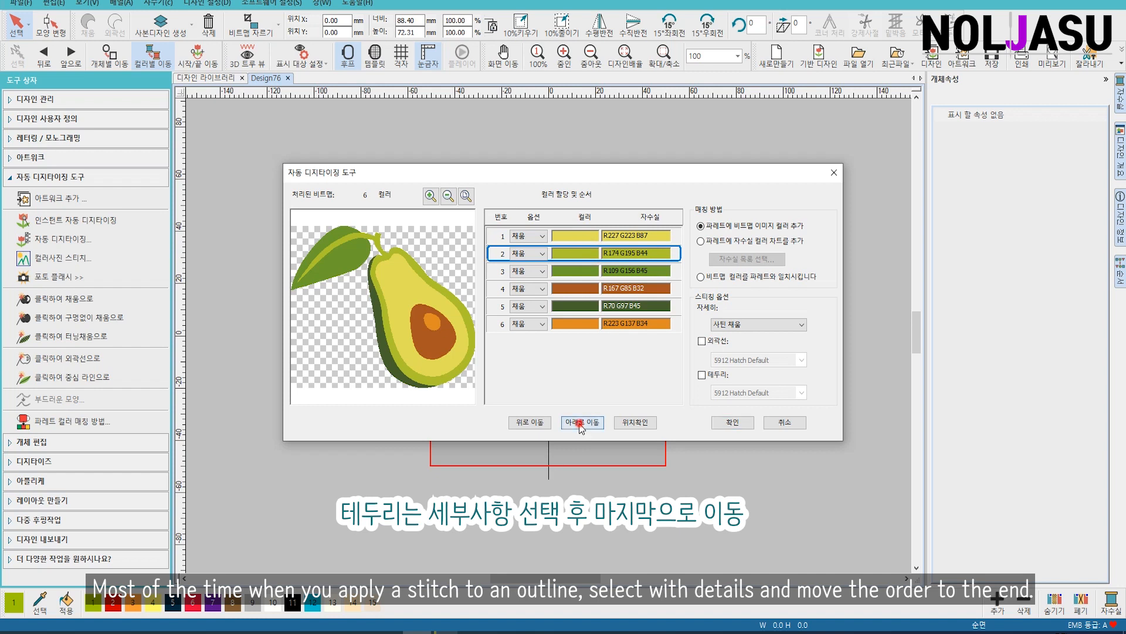
{"action": "left_click", "coordinate": [581, 423]}
{"action": "left_click", "coordinate": [581, 422]}
{"action": "left_click", "coordinate": [581, 422]}
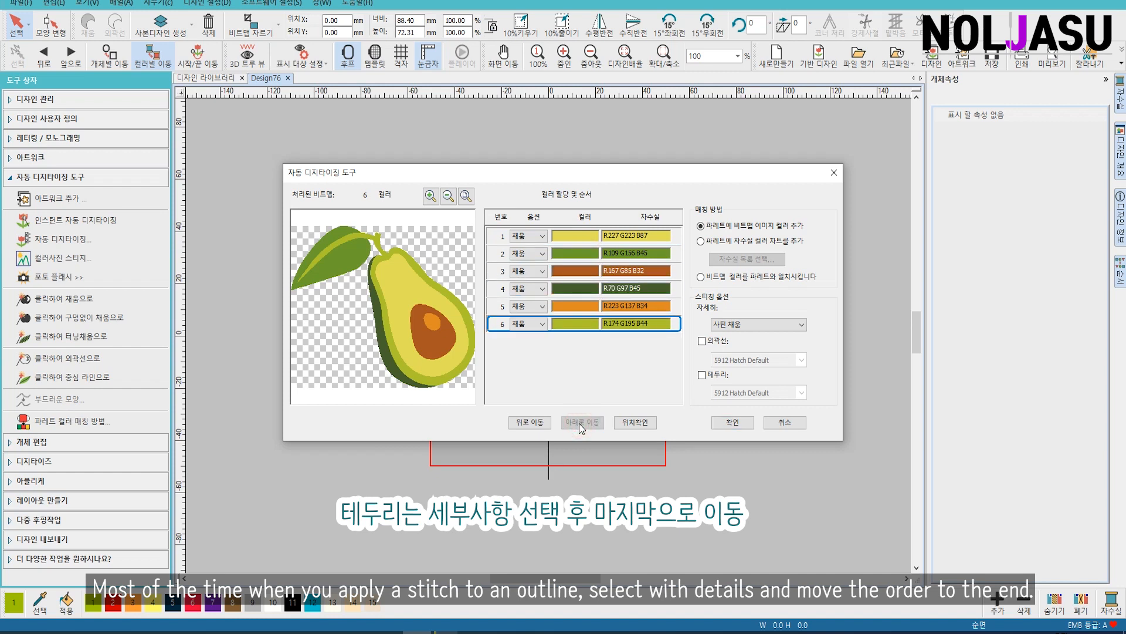
{"action": "left_click", "coordinate": [534, 325]}
{"action": "left_click", "coordinate": [528, 336]}
- Reorder the colours so that yellow R227 G223 B87 is third and brown R167 G85 B32 is fourth
{"action": "left_click", "coordinate": [631, 271]}
{"action": "left_click", "coordinate": [583, 422]}
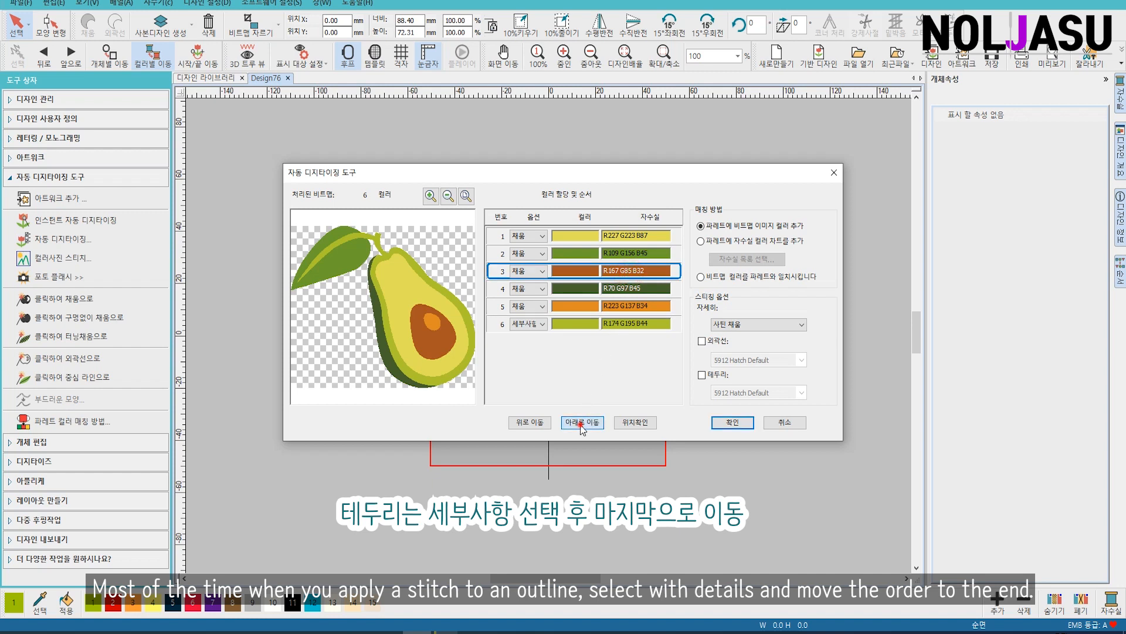
{"action": "left_click", "coordinate": [624, 237]}
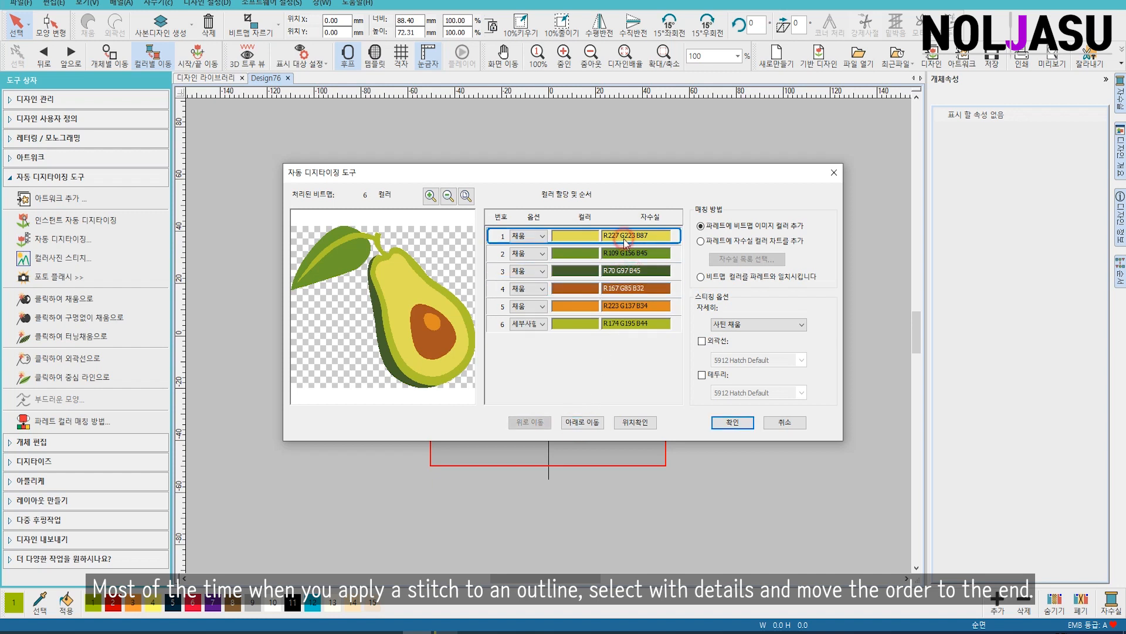
{"action": "left_click", "coordinate": [584, 423]}
{"action": "left_click", "coordinate": [584, 423]}
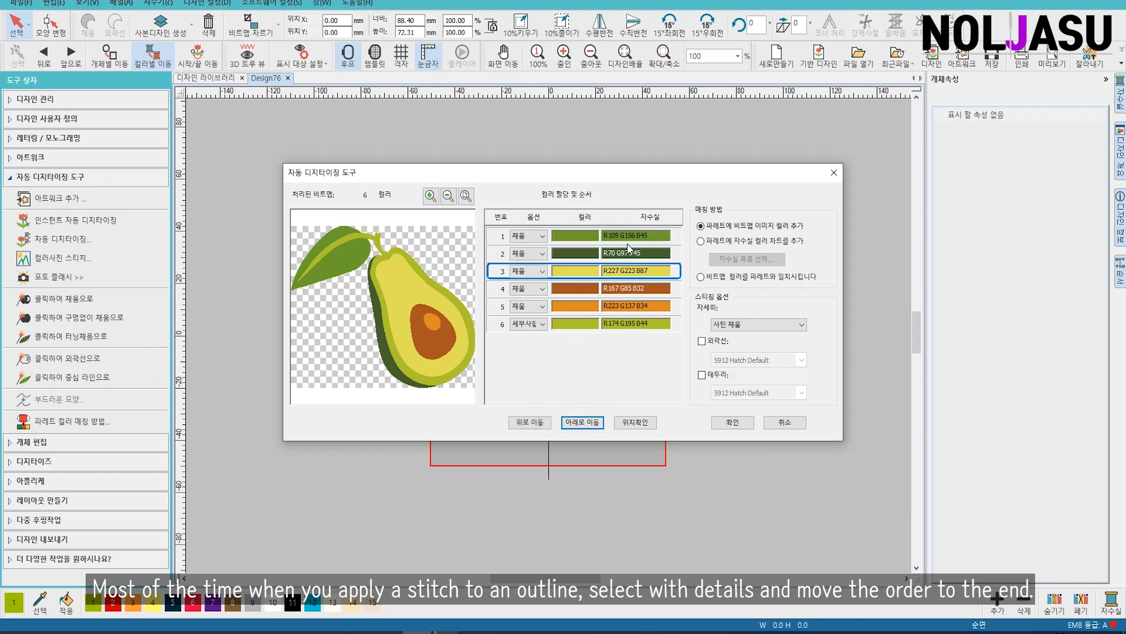
{"action": "left_click", "coordinate": [624, 259]}
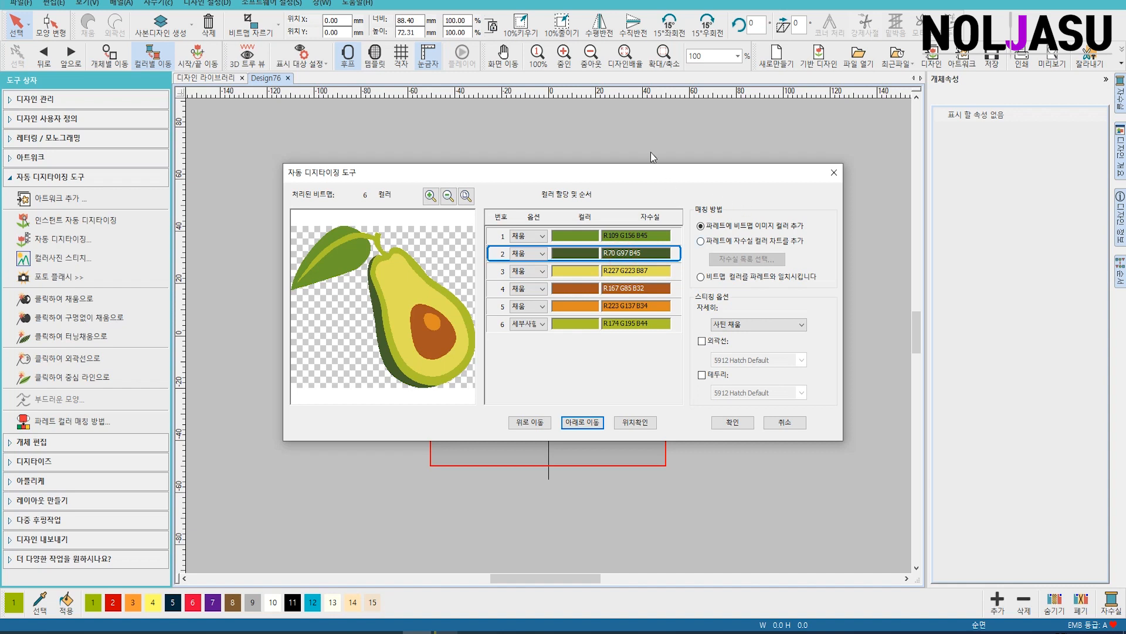
{"action": "mouse_move", "coordinate": [689, 198]}
{"action": "left_mouse_down"}
{"action": "mouse_move", "coordinate": [696, 227]}
{"action": "mouse_move", "coordinate": [825, 279]}
{"action": "mouse_move", "coordinate": [836, 296]}
{"action": "left_mouse_up"}
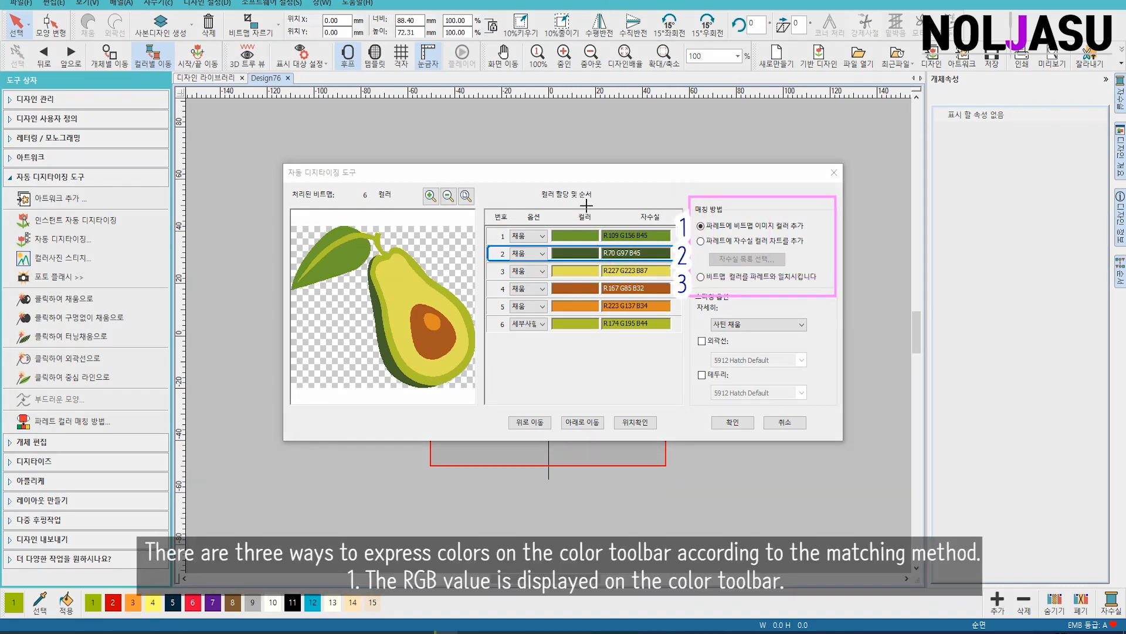
{"action": "mouse_move", "coordinate": [587, 206]}
{"action": "left_mouse_down"}
{"action": "mouse_move", "coordinate": [596, 296]}
{"action": "mouse_move", "coordinate": [680, 344]}
{"action": "mouse_move", "coordinate": [676, 327]}
{"action": "left_mouse_up"}
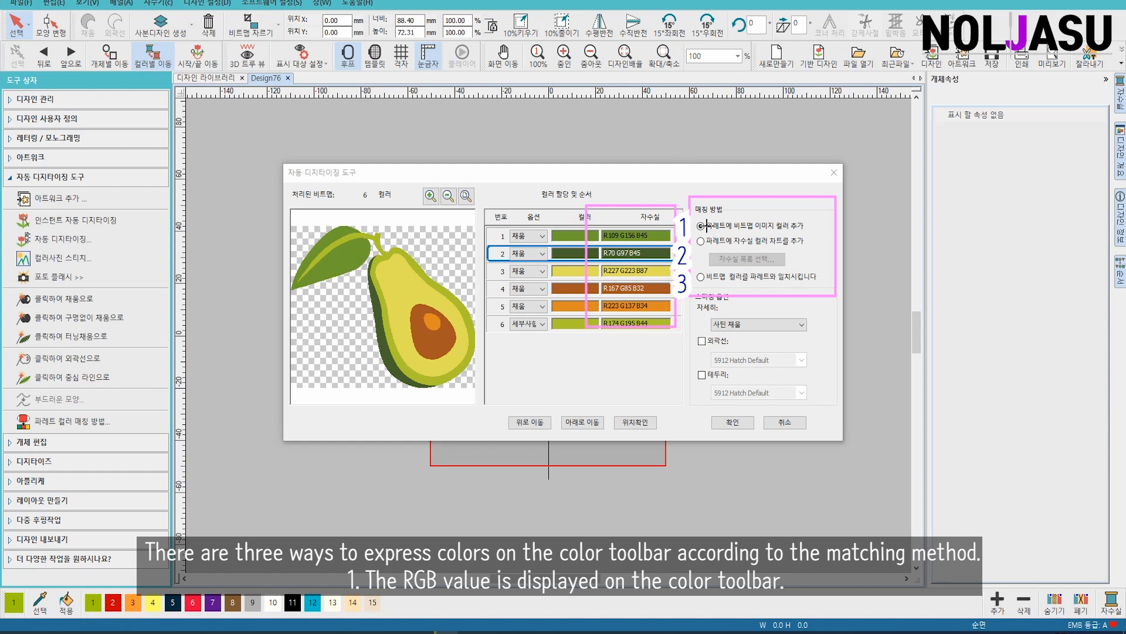
{"action": "mouse_move", "coordinate": [721, 212]}
{"action": "left_mouse_down"}
{"action": "mouse_move", "coordinate": [804, 239]}
{"action": "mouse_move", "coordinate": [814, 231]}
{"action": "left_mouse_up"}
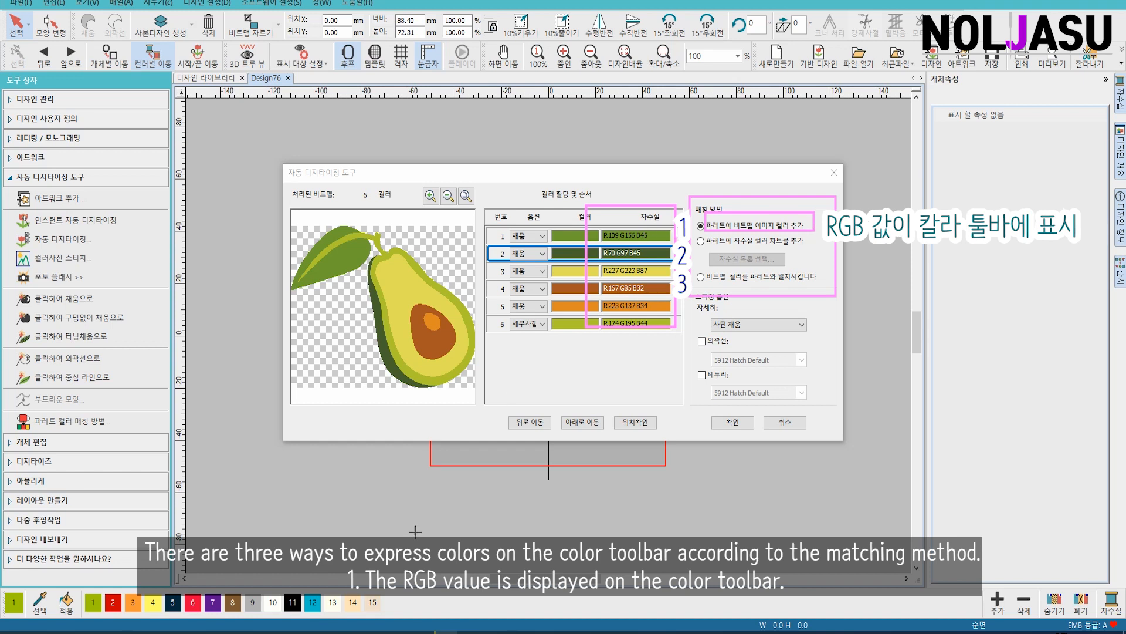
{"action": "mouse_move", "coordinate": [382, 604]}
{"action": "left_mouse_down"}
{"action": "mouse_move", "coordinate": [527, 620]}
{"action": "mouse_move", "coordinate": [505, 619]}
{"action": "left_mouse_up"}
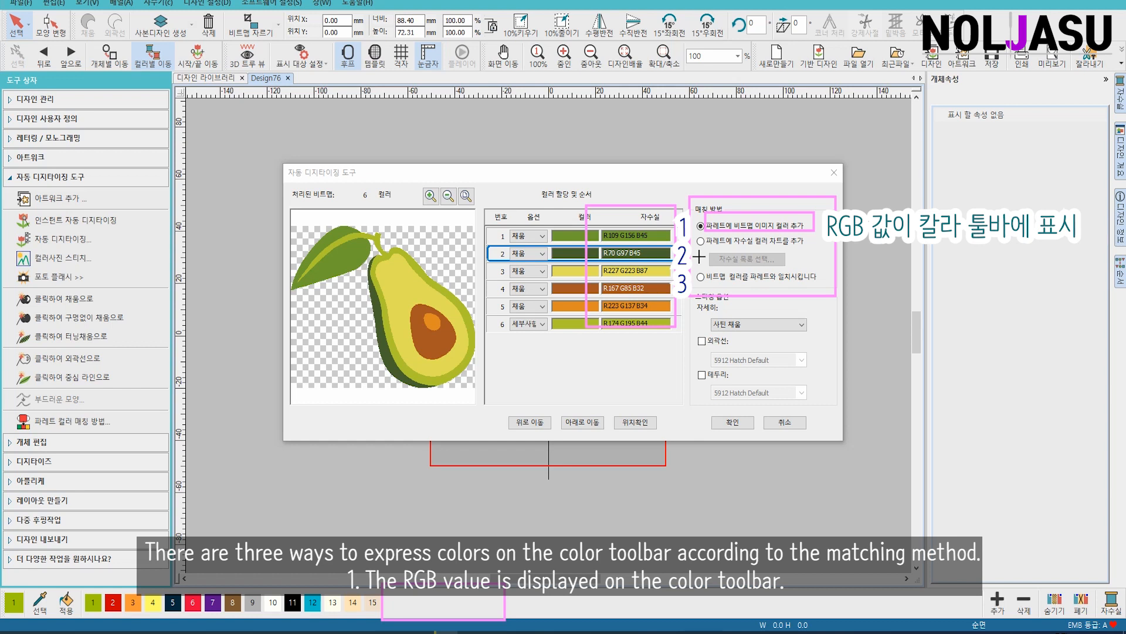
{"action": "mouse_move", "coordinate": [708, 228]}
{"action": "left_mouse_down"}
{"action": "mouse_move", "coordinate": [735, 254]}
{"action": "mouse_move", "coordinate": [811, 248]}
{"action": "left_mouse_up"}
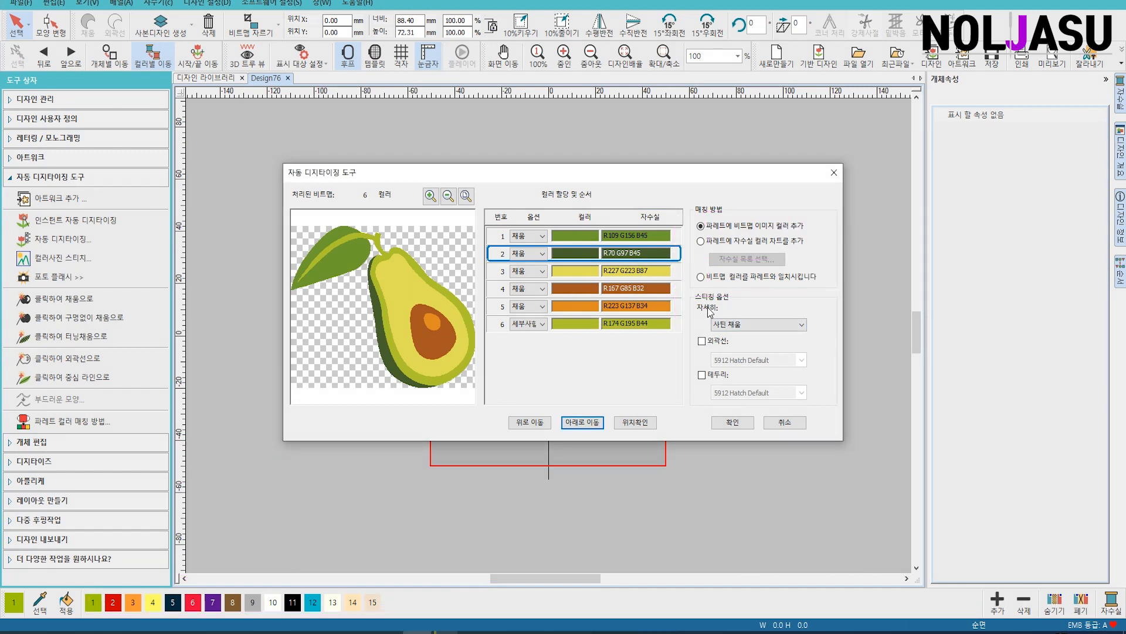
- Set the matching method to add thread chart colours to the palette, and remove MADEIRA Rayon from the selected thread charts
{"action": "left_click", "coordinate": [729, 242]}
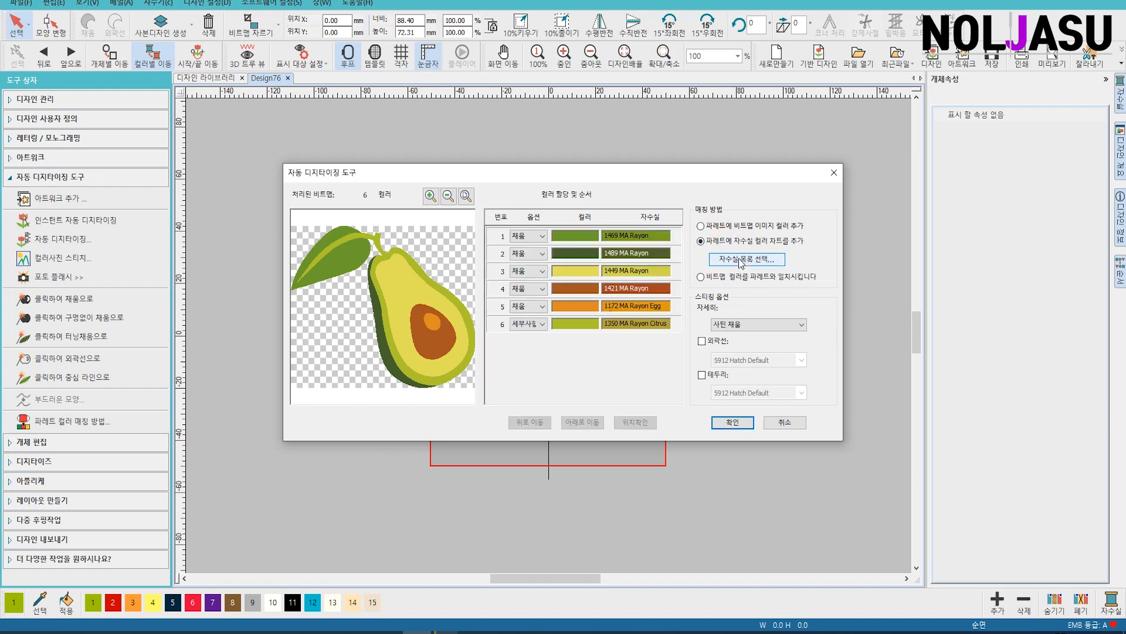
{"action": "left_click", "coordinate": [738, 259]}
{"action": "left_click", "coordinate": [765, 221]}
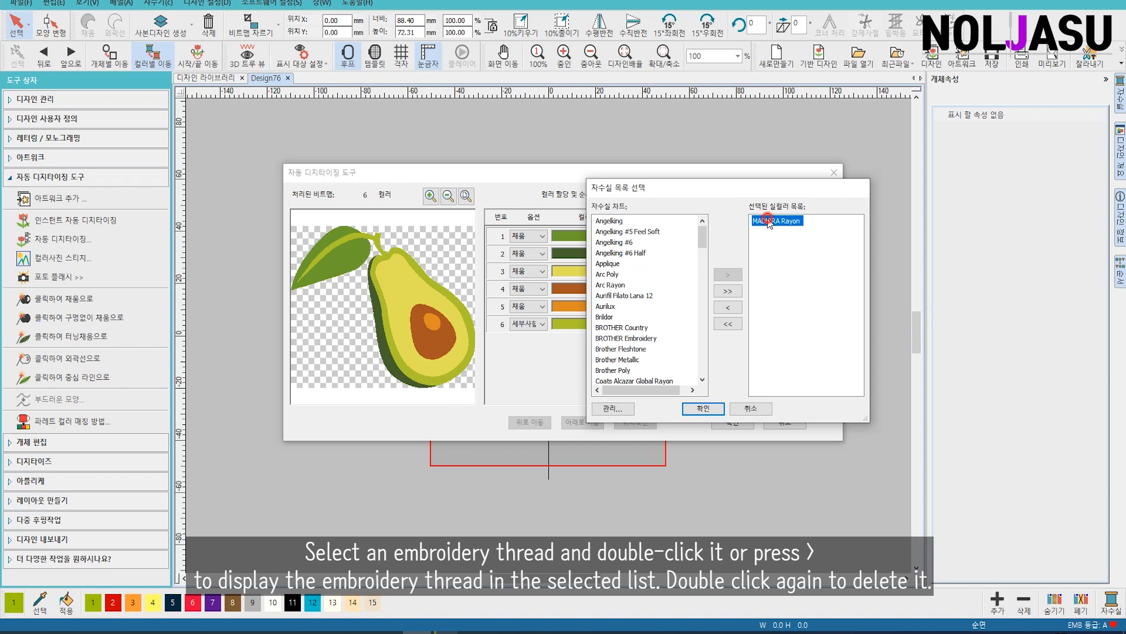
{"action": "double_click", "coordinate": [768, 222]}
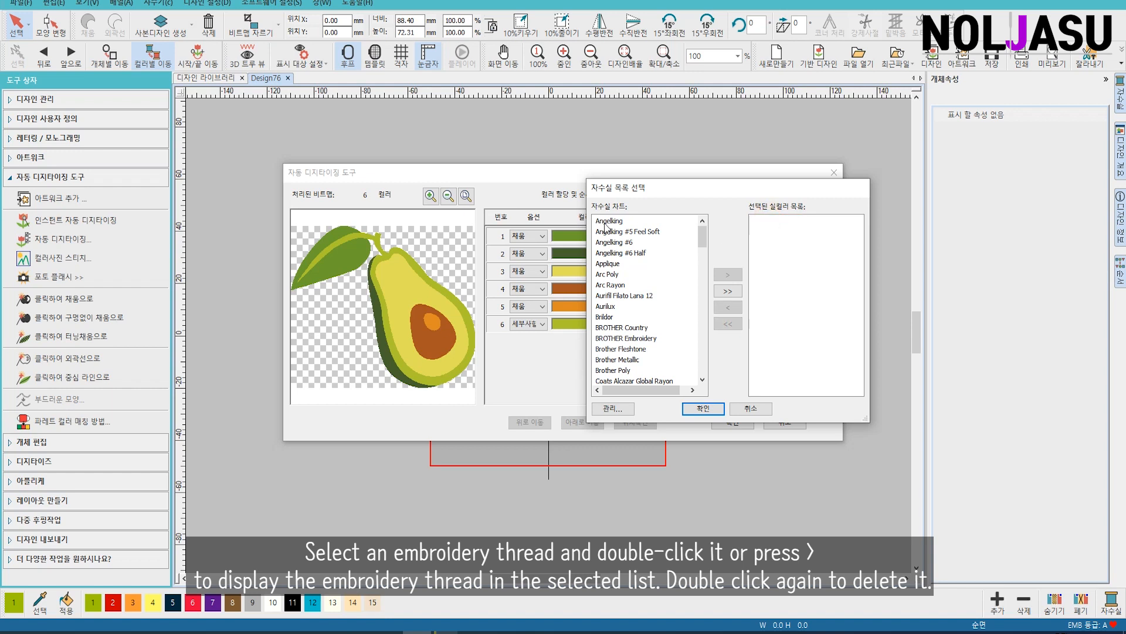
- Find MADEIRA Rayon among the available thread charts, add it to the selected list and accept the selection
{"action": "scroll", "coordinate": [605, 234], "scroll_direction": "down", "scroll_amount": 4}
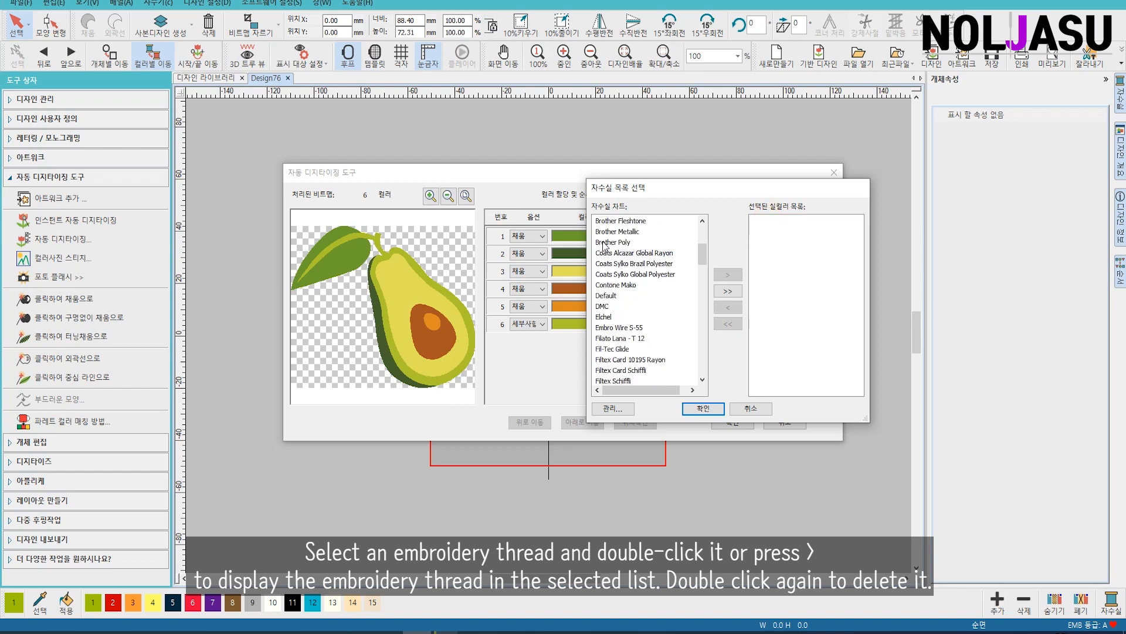
{"action": "left_click", "coordinate": [610, 264]}
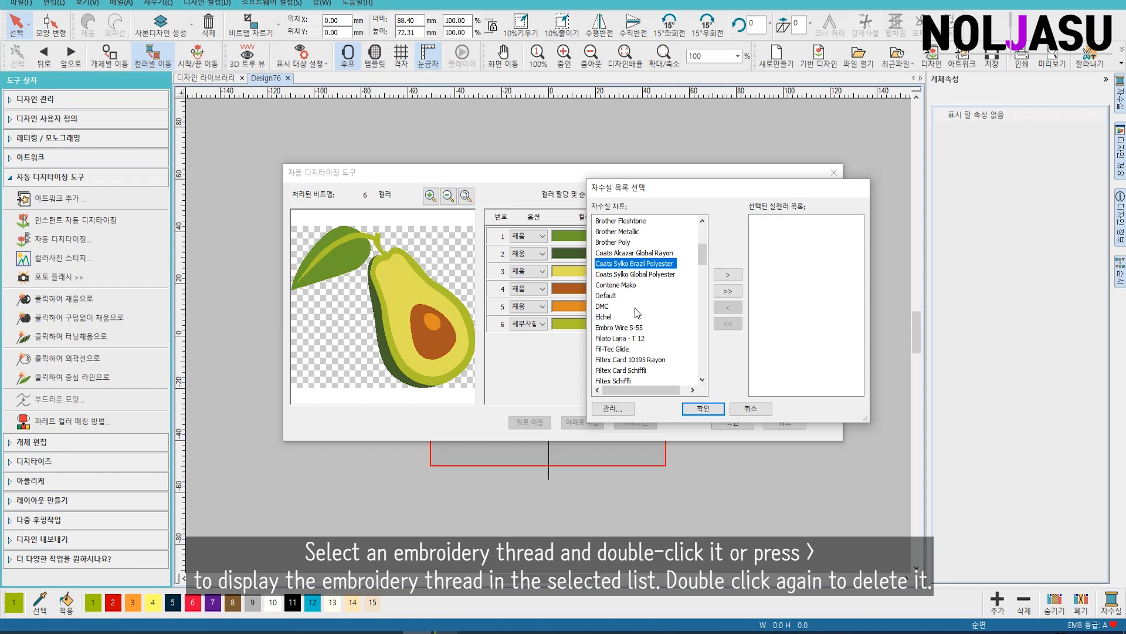
{"action": "key", "text": "m"}
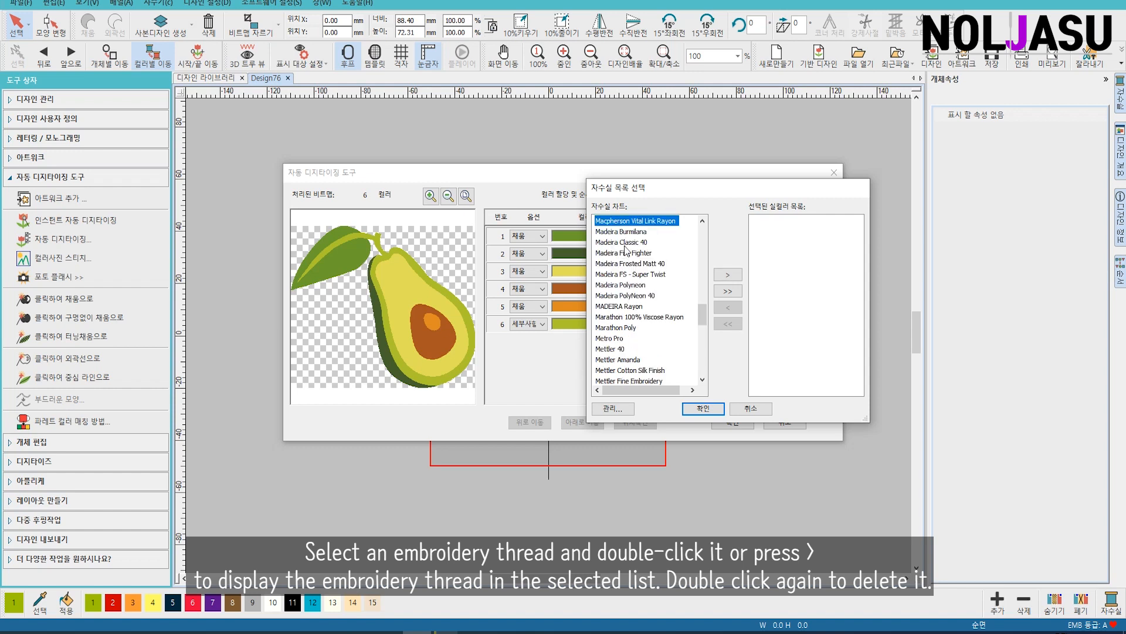
{"action": "left_click", "coordinate": [605, 307]}
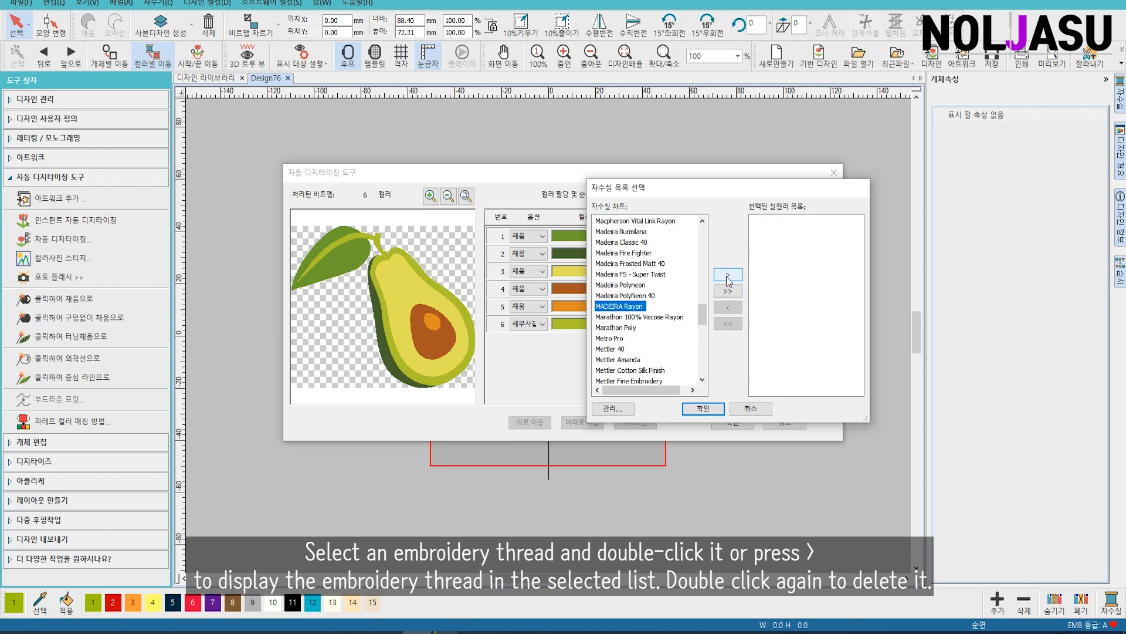
{"action": "left_click", "coordinate": [727, 275]}
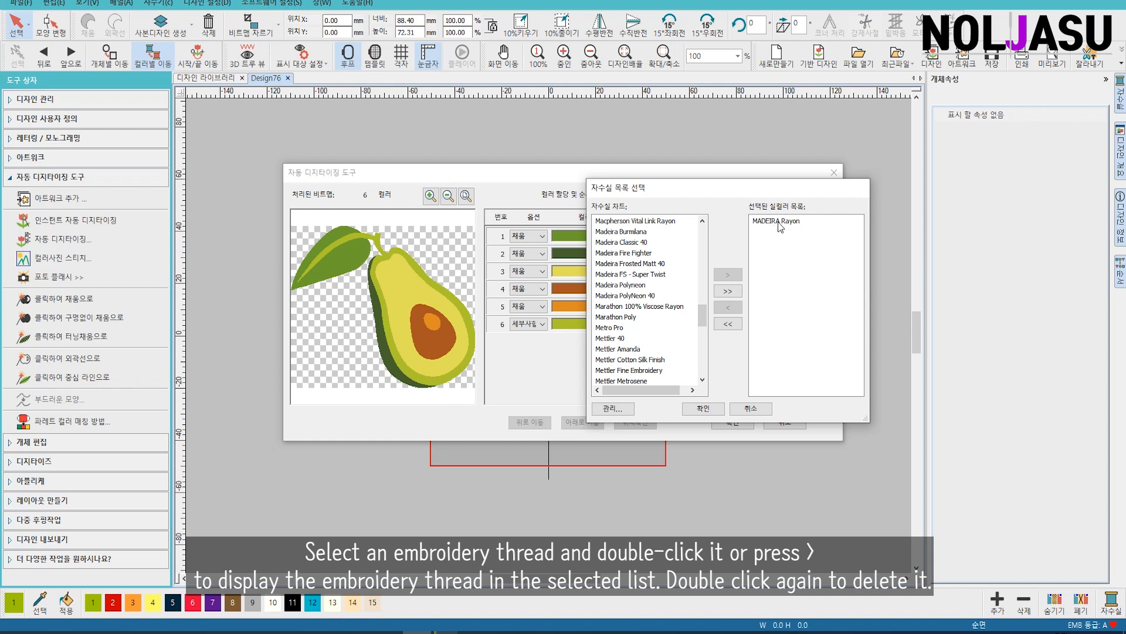
{"action": "left_click", "coordinate": [701, 409]}
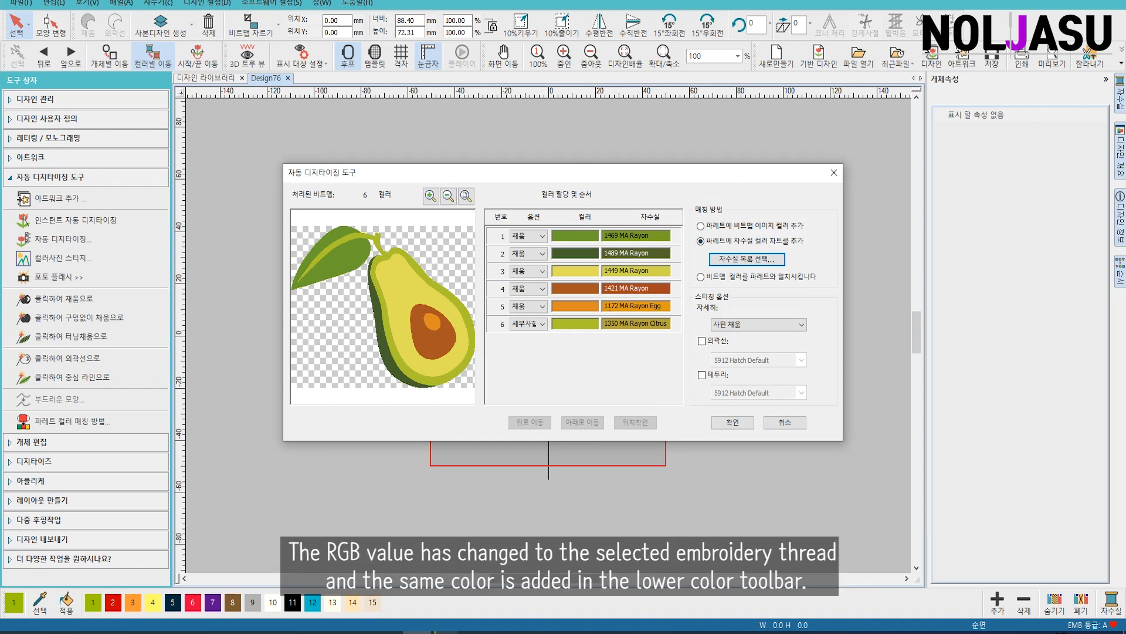
- Accept the auto-digitizing settings to generate the avocado embroidery with the MADEIRA Rayon thread colours
{"action": "mouse_move", "coordinate": [578, 198]}
{"action": "left_mouse_down"}
{"action": "mouse_move", "coordinate": [671, 352]}
{"action": "mouse_move", "coordinate": [686, 353]}
{"action": "left_mouse_up"}
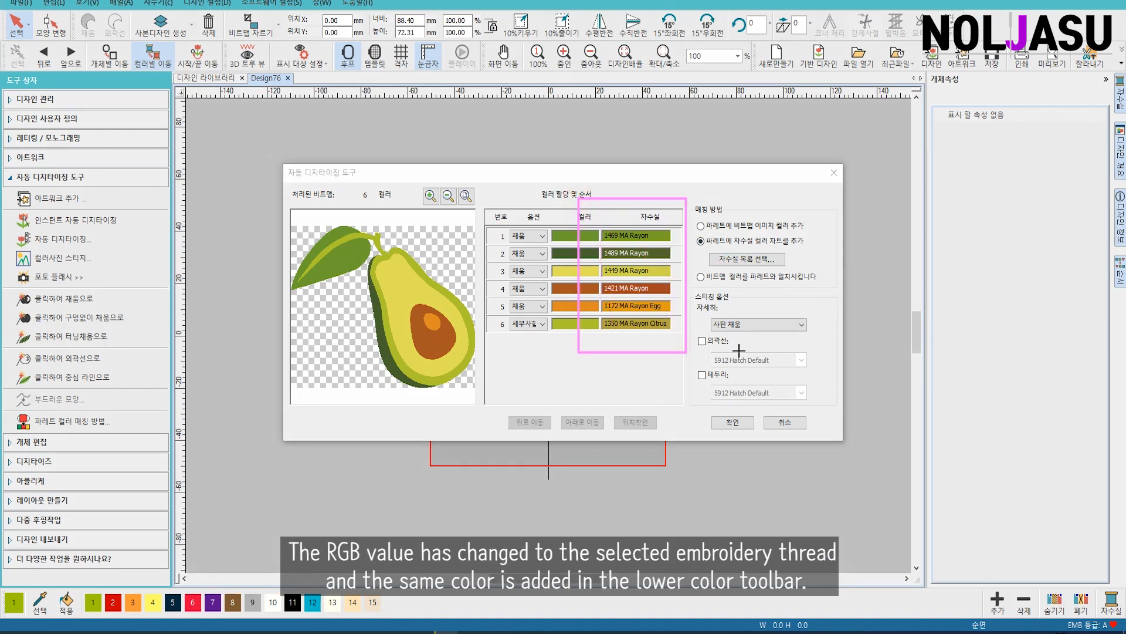
{"action": "left_click", "coordinate": [730, 424]}
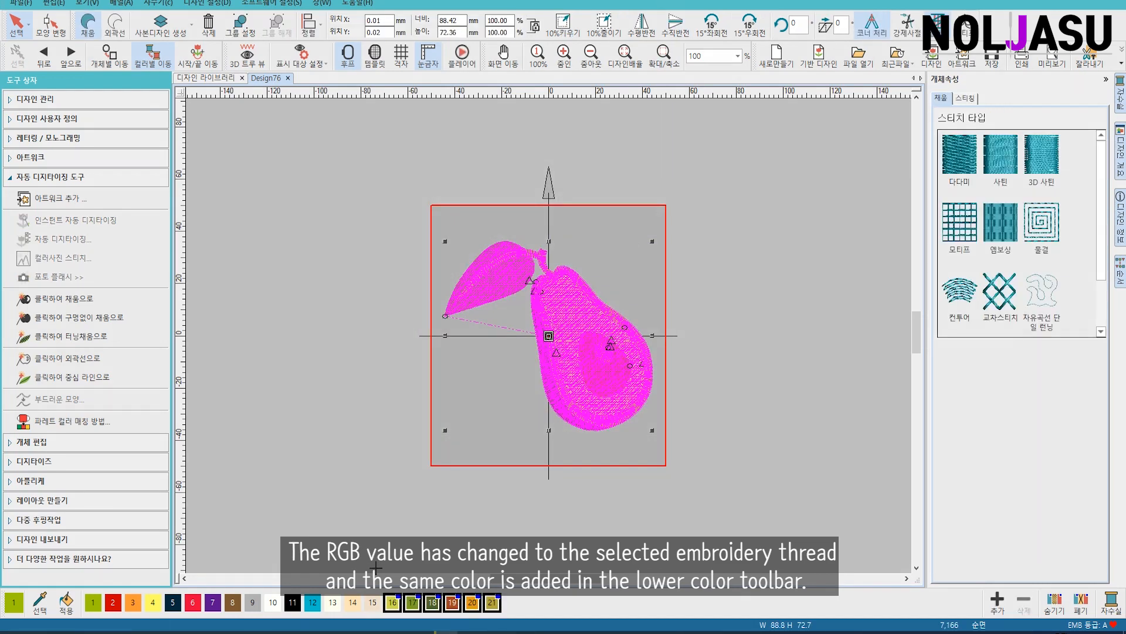
- Deselect the generated avocado embroidery and display it in 3D TrueView to examine its size, stitch count and fabric
{"action": "left_click_drag", "start_coordinate": [376, 567], "coordinate": [524, 625]}
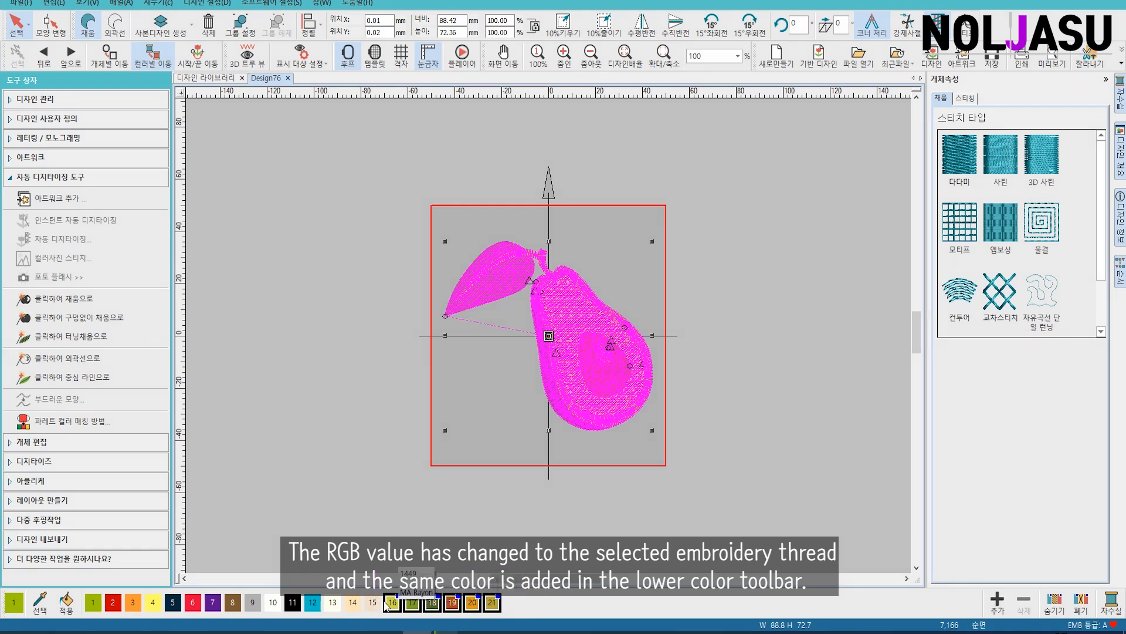
{"action": "left_click", "coordinate": [483, 505]}
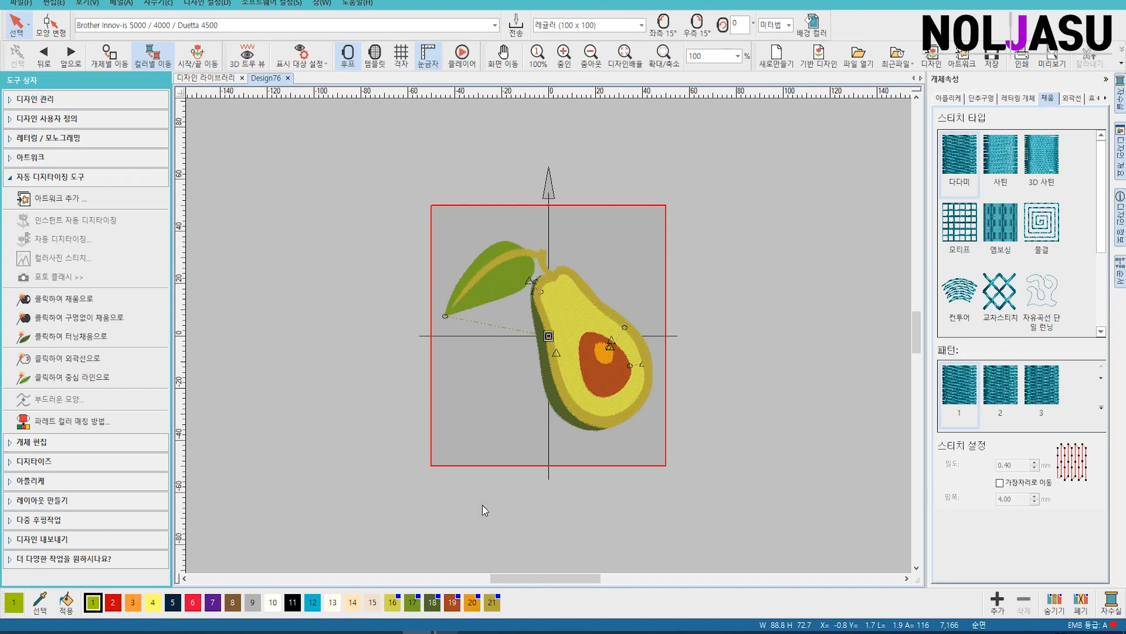
{"action": "key", "text": "t"}
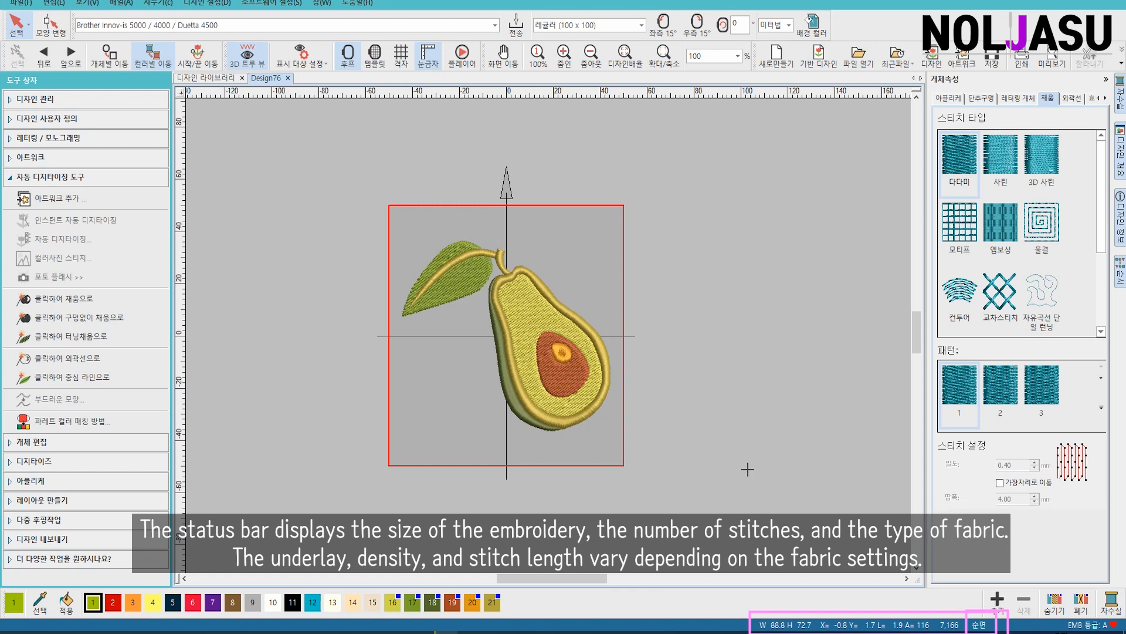
{"action": "left_click_drag", "start_coordinate": [390, 196], "coordinate": [630, 467]}
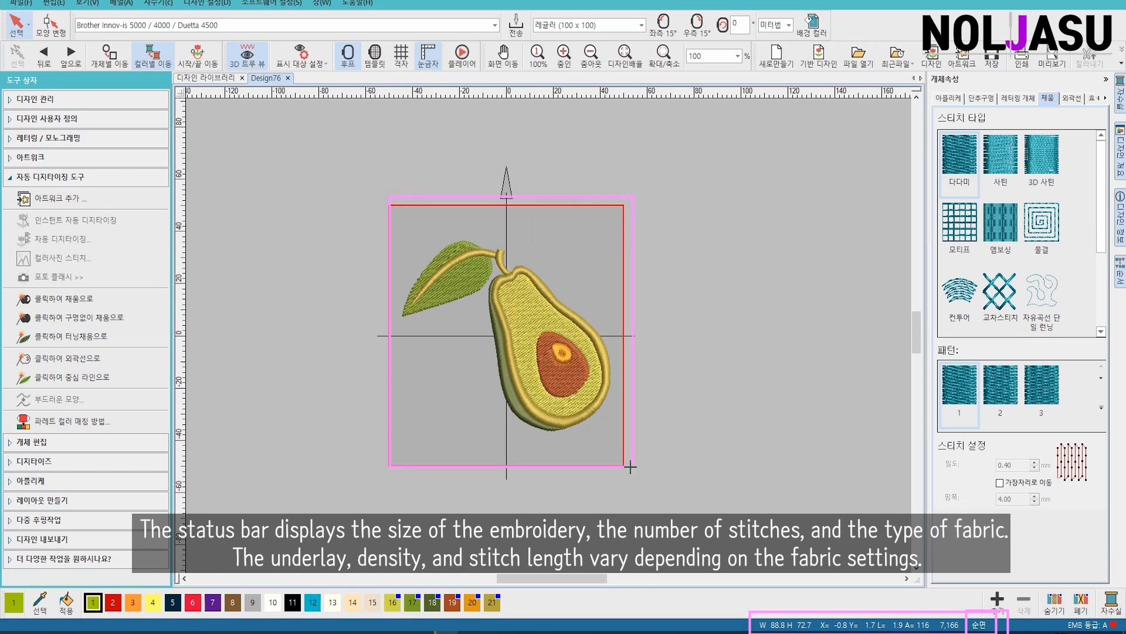
- Open the design's auto fabric settings to review the assigned fabric and stabilizers, and close them without changes
{"action": "left_click", "coordinate": [71, 118]}
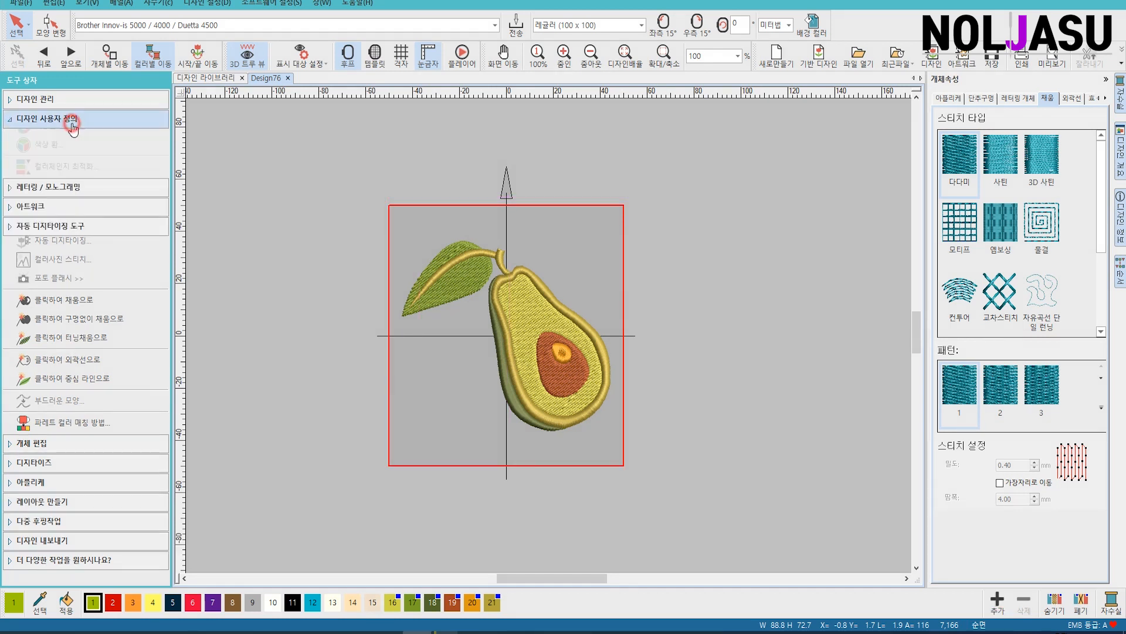
{"action": "left_click", "coordinate": [101, 187]}
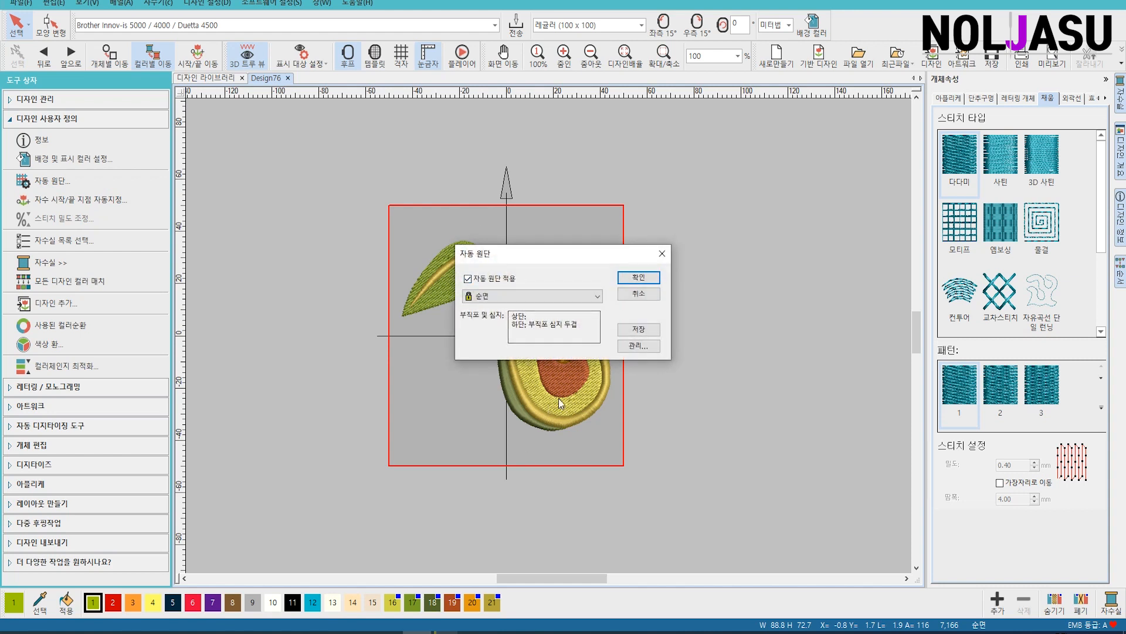
{"action": "left_click", "coordinate": [644, 294]}
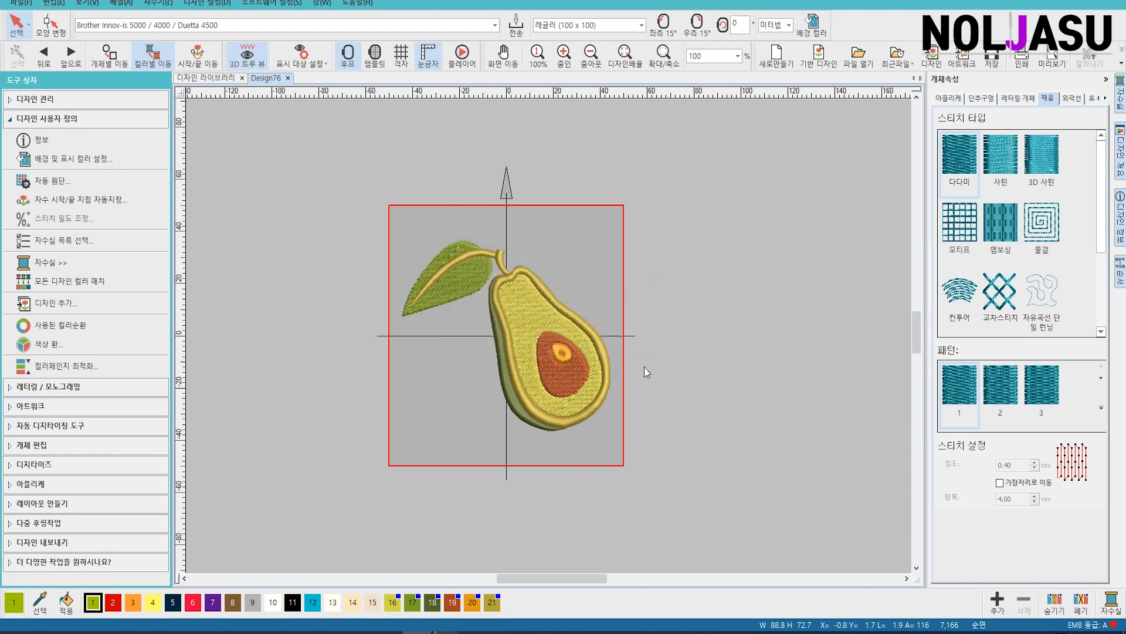
- Turn off 3D TrueView, fit the whole design in view and inspect the stitches of the dark green edge
{"action": "key", "text": "t"}
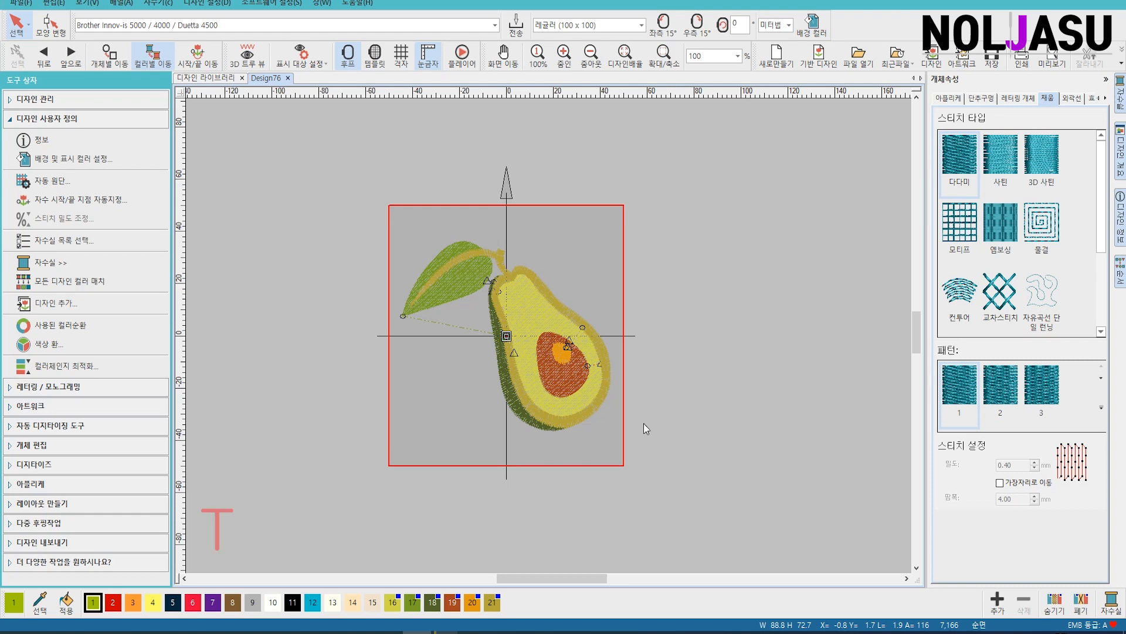
{"action": "key", "text": "0"}
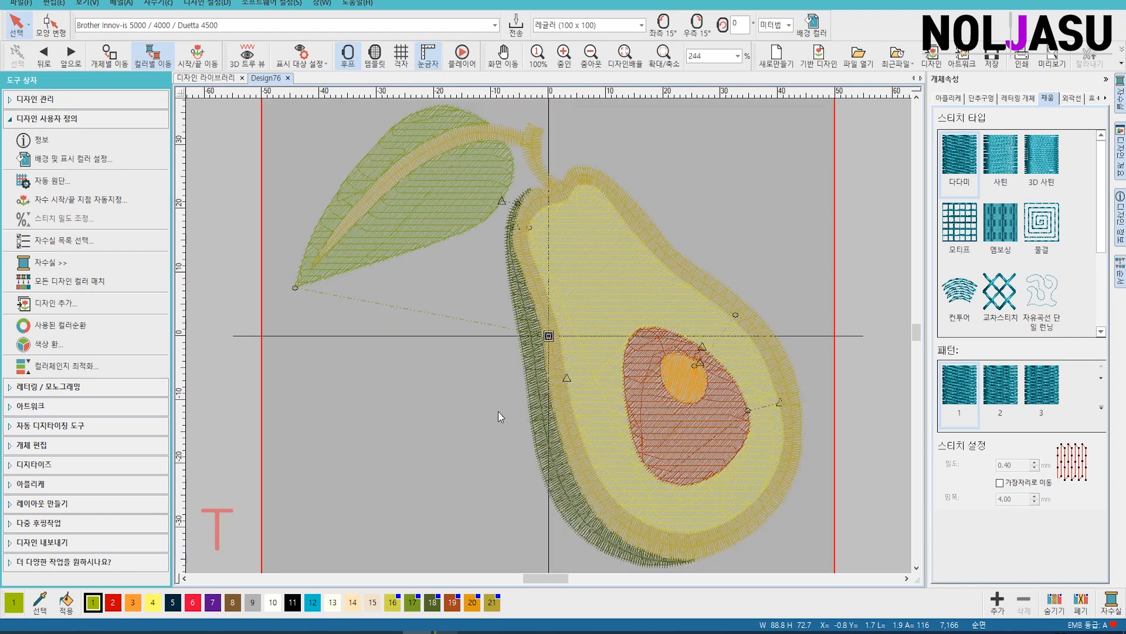
{"action": "left_click", "coordinate": [534, 389]}
{"action": "key", "text": "d"}
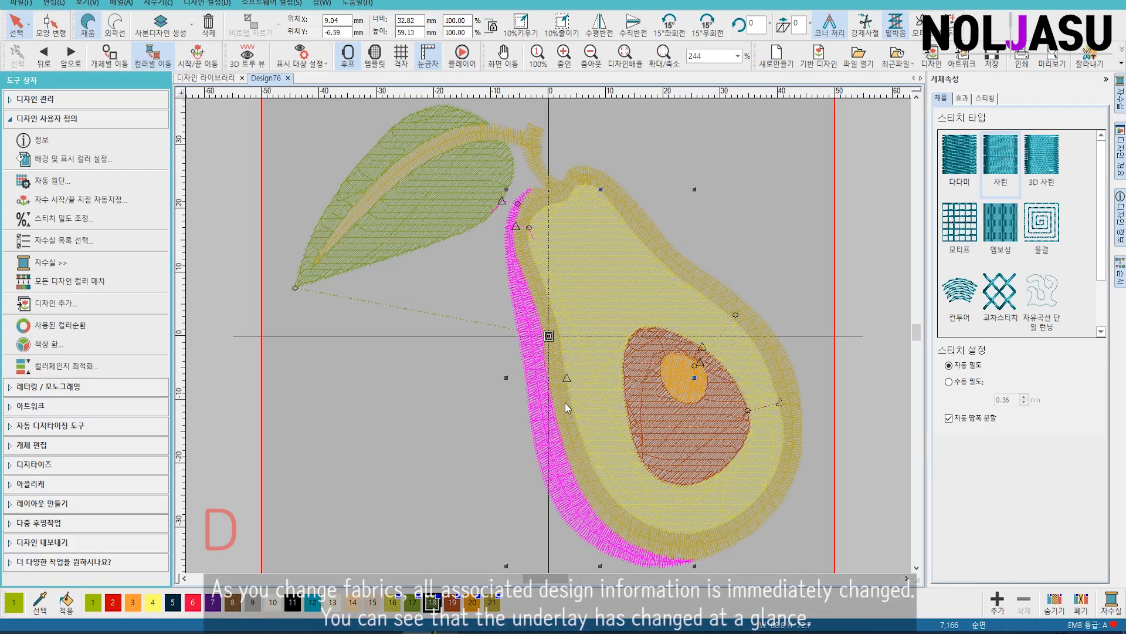
{"action": "left_click", "coordinate": [245, 346]}
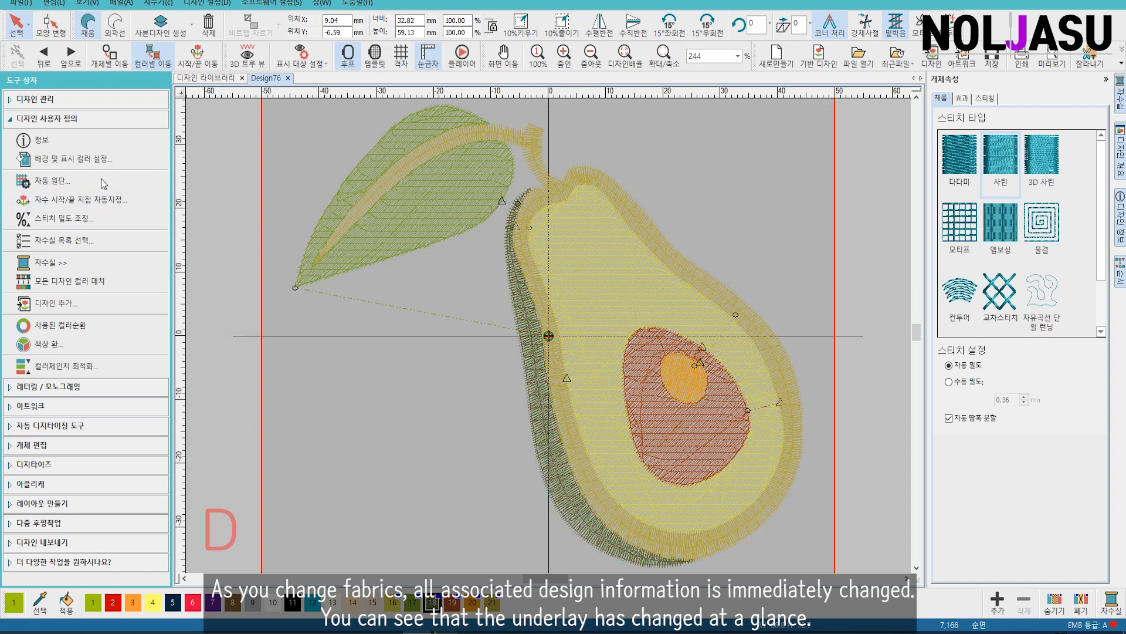
- Set the design's auto fabric to terry towel (테리 타올) and apply it
{"action": "left_click", "coordinate": [51, 180]}
{"action": "left_click", "coordinate": [497, 302]}
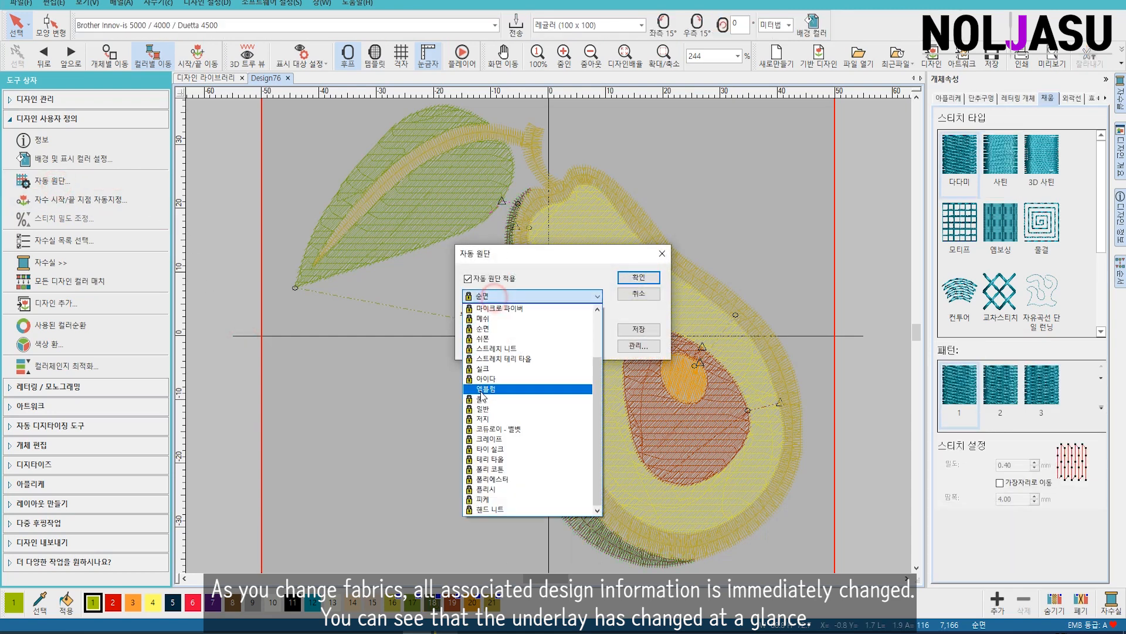
{"action": "left_click", "coordinate": [487, 457]}
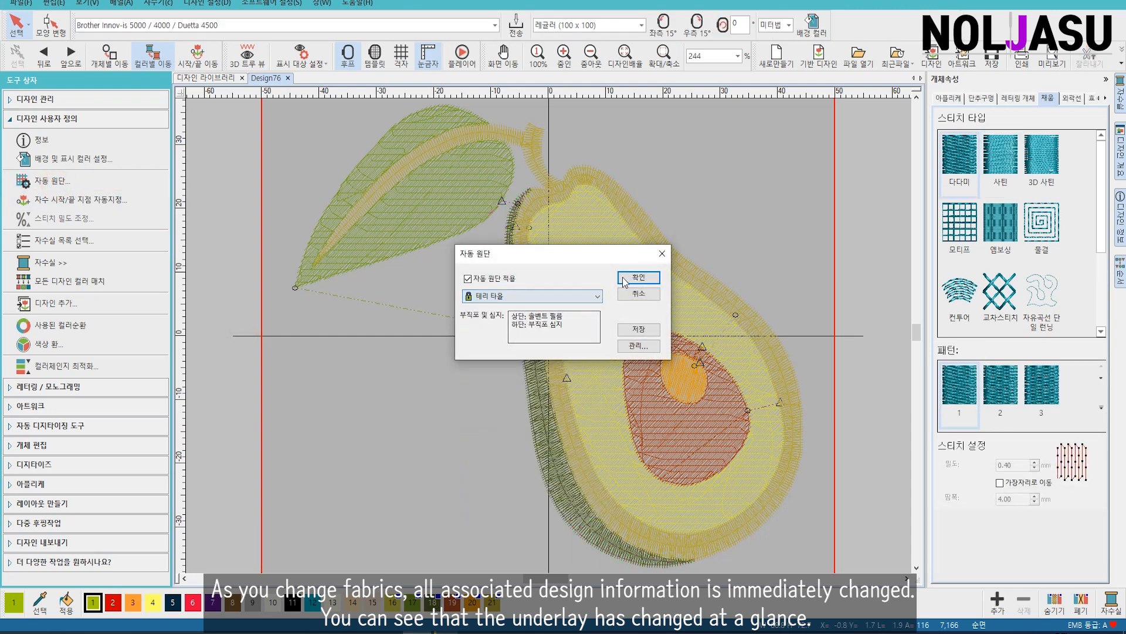
{"action": "left_click", "coordinate": [638, 277]}
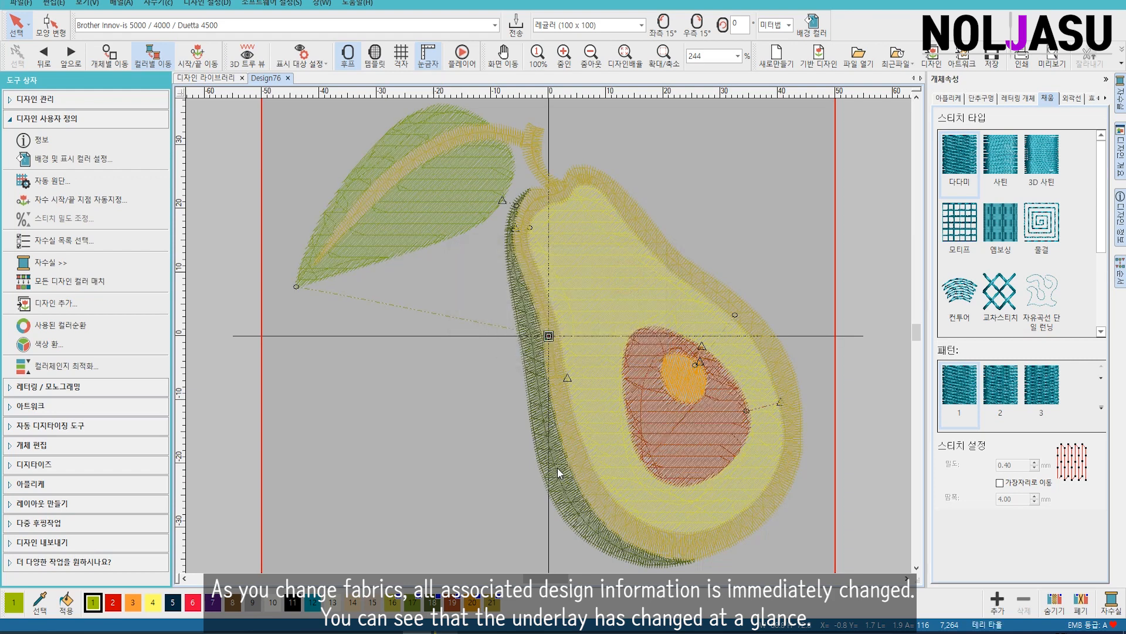
{"action": "left_click", "coordinate": [439, 481]}
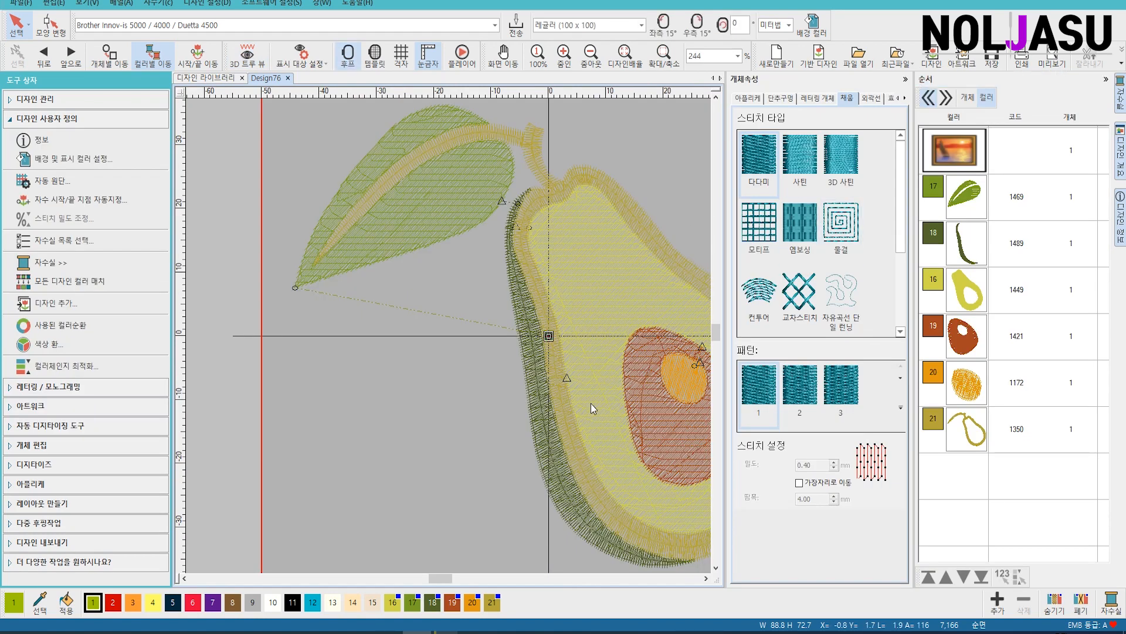
- List the stitching sequence by object and check the yellow flesh and the outline by selecting each one
{"action": "left_click", "coordinate": [591, 404]}
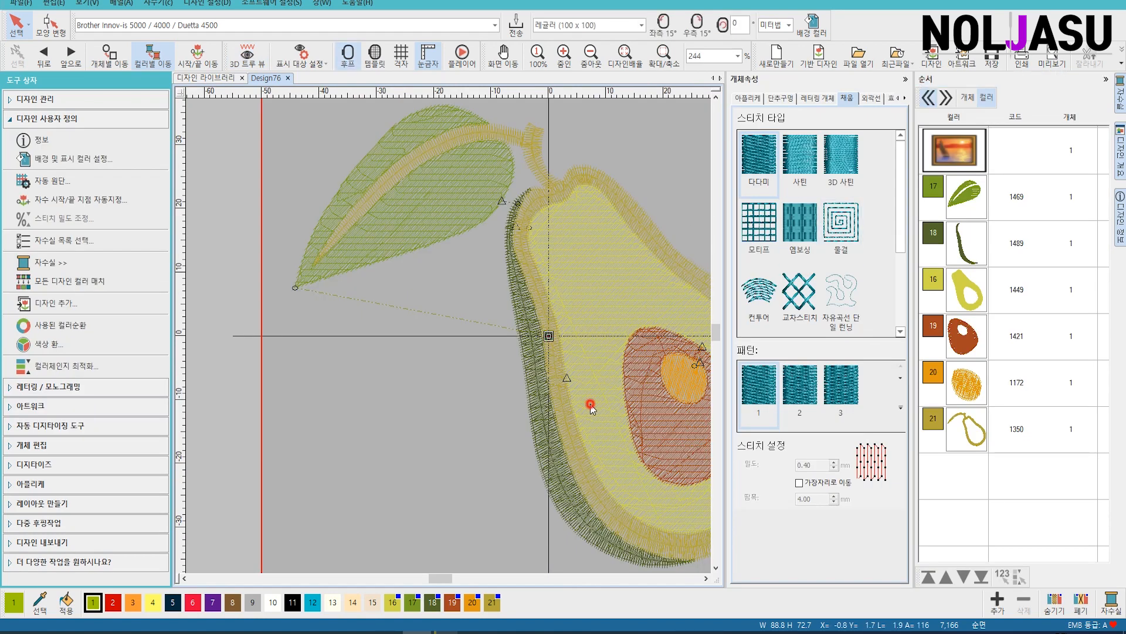
{"action": "left_click", "coordinate": [967, 97]}
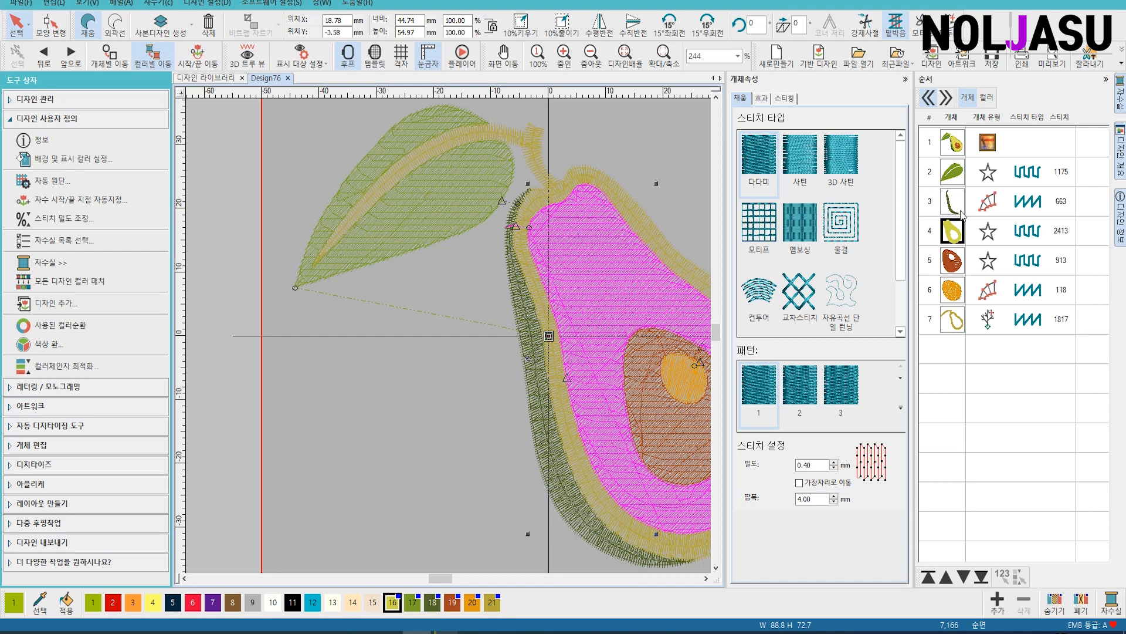
{"action": "left_click", "coordinate": [953, 320]}
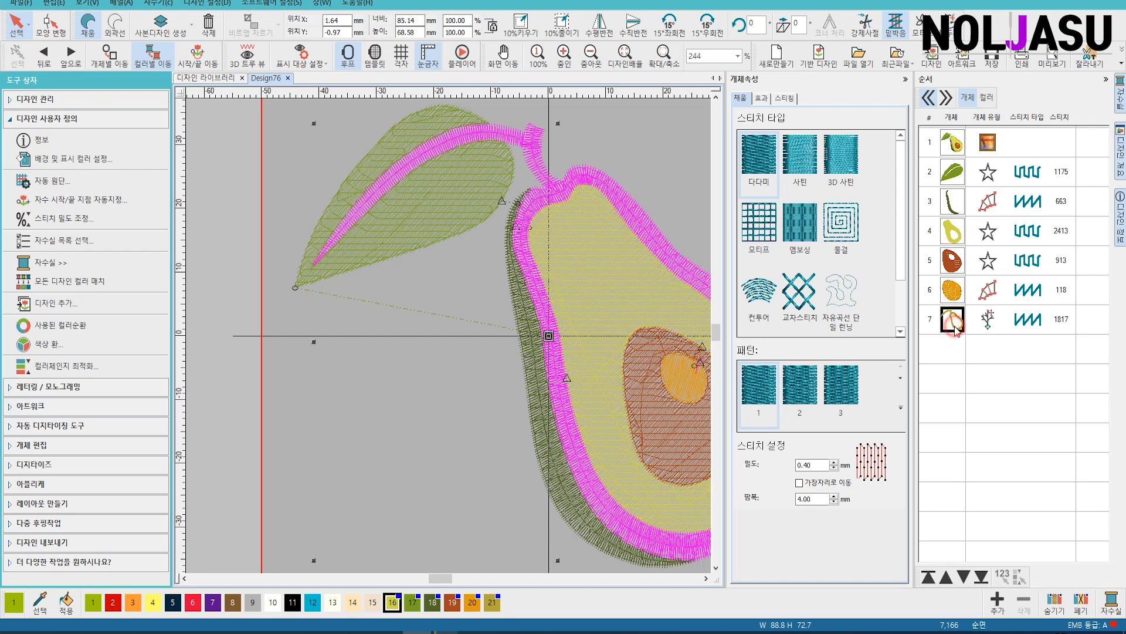
- Change the leaf's fill to satin stitch with a manual density of 0.40 mm
{"action": "left_click", "coordinate": [951, 172]}
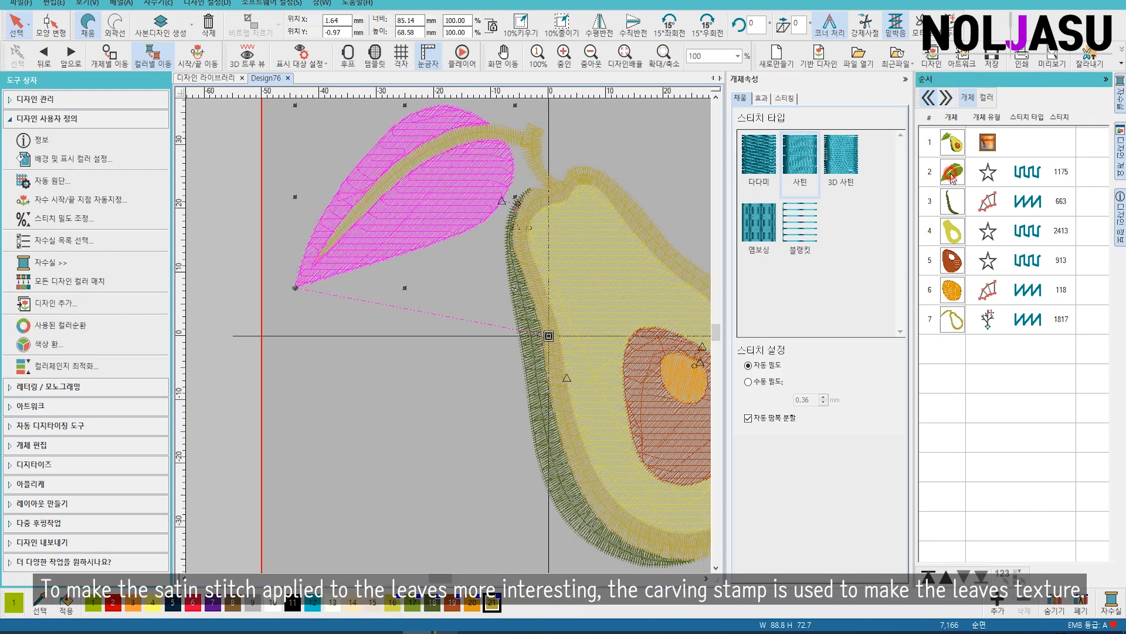
{"action": "left_click", "coordinate": [439, 576]}
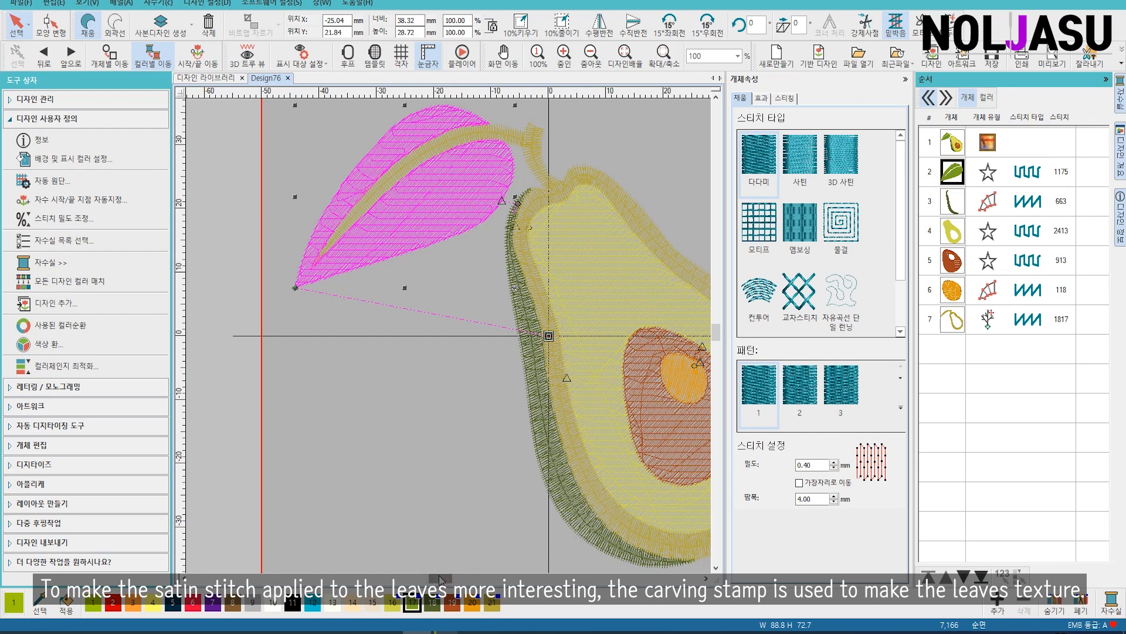
{"action": "left_click", "coordinate": [800, 159]}
{"action": "left_click", "coordinate": [815, 399]}
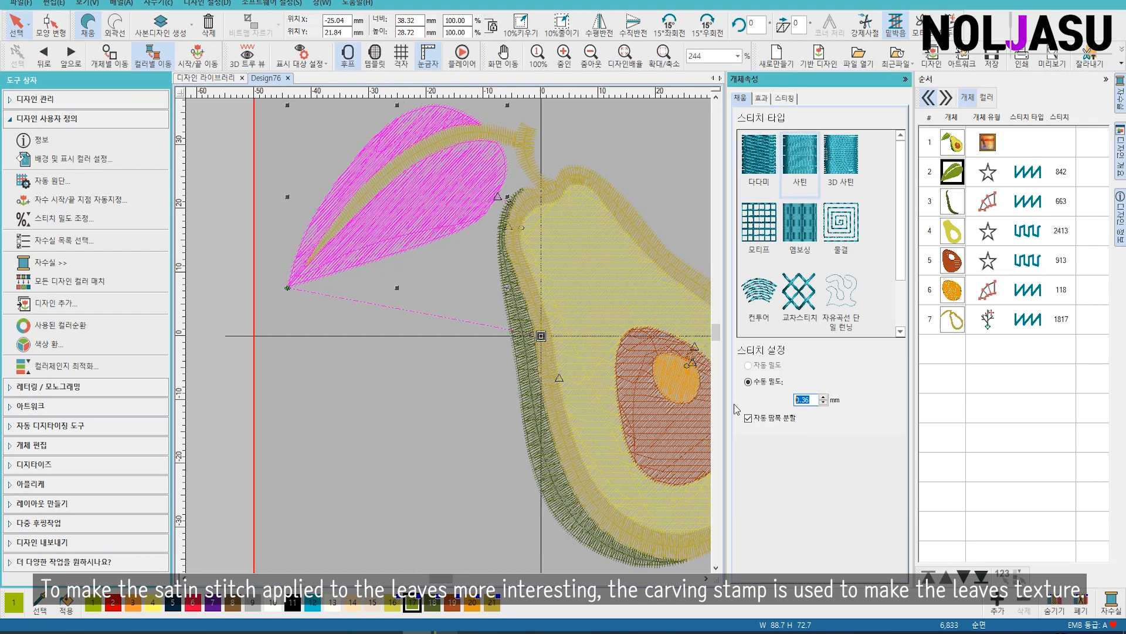
{"action": "type", "text": "0.4"}
{"action": "key", "text": "Return"}
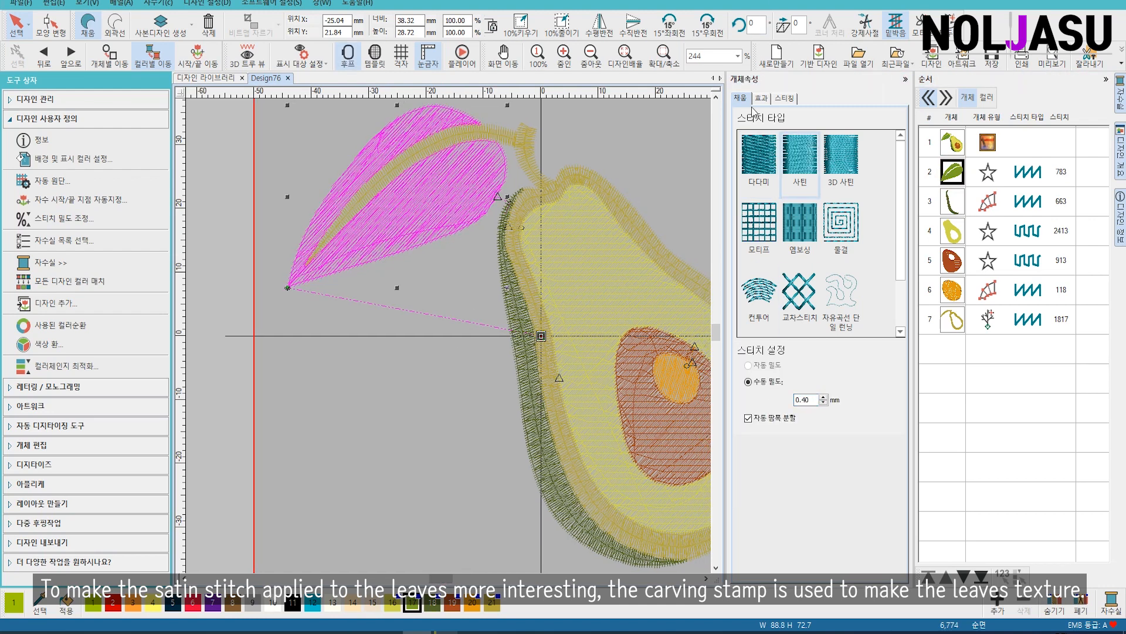
- Show the design in 3D TrueView, reselect the leaf and open the Carving Stamp digitizing options
{"action": "left_click", "coordinate": [416, 333]}
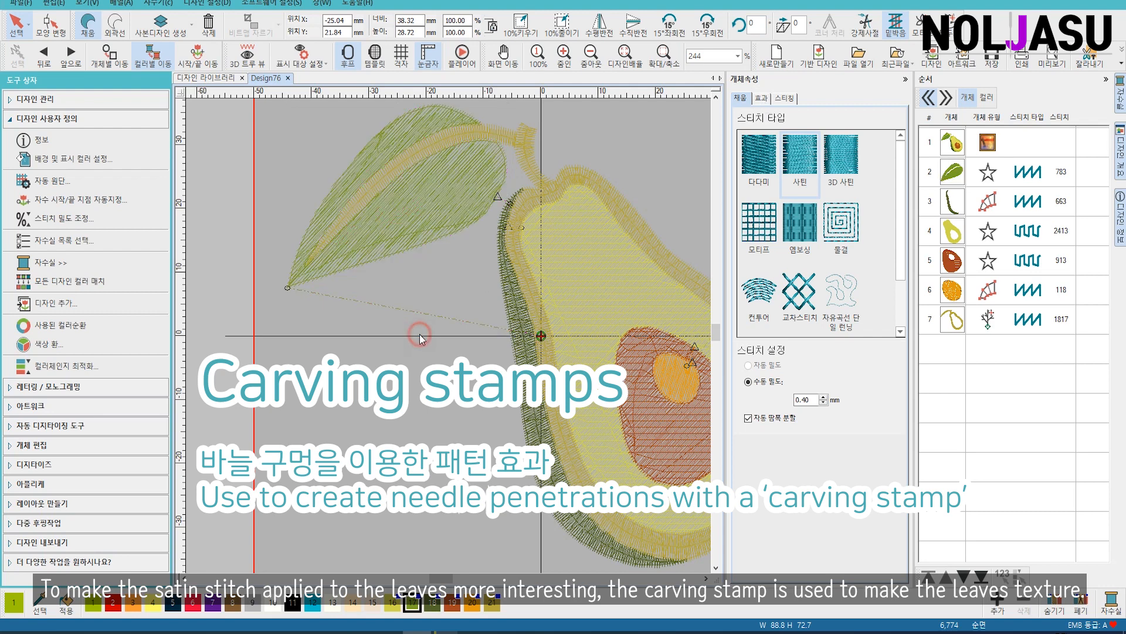
{"action": "left_click", "coordinate": [457, 225]}
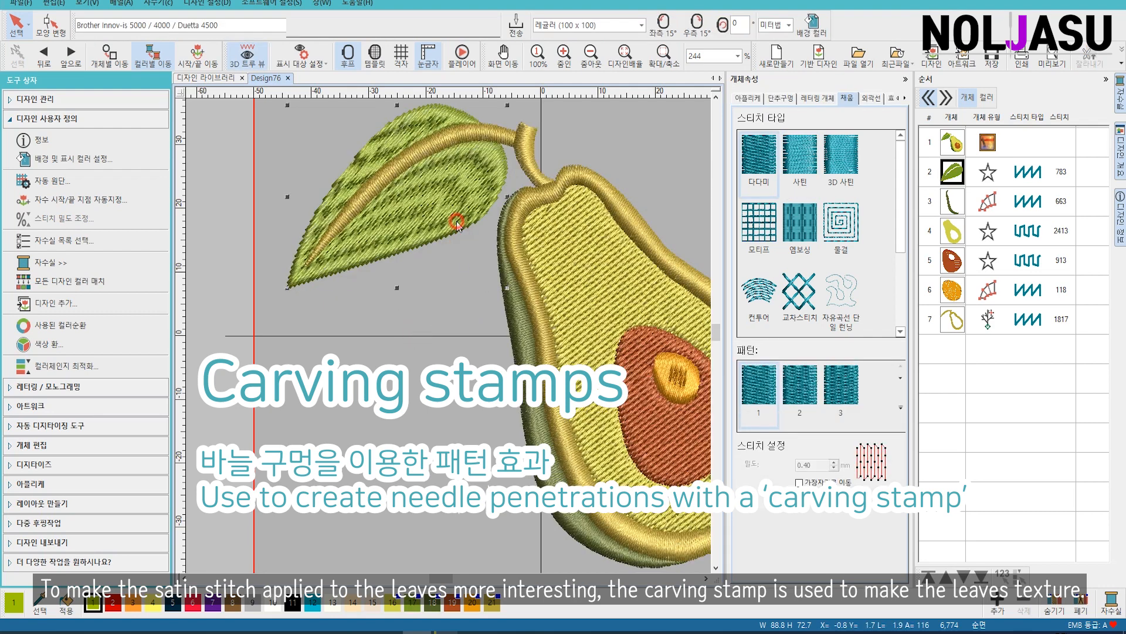
{"action": "left_click", "coordinate": [50, 465]}
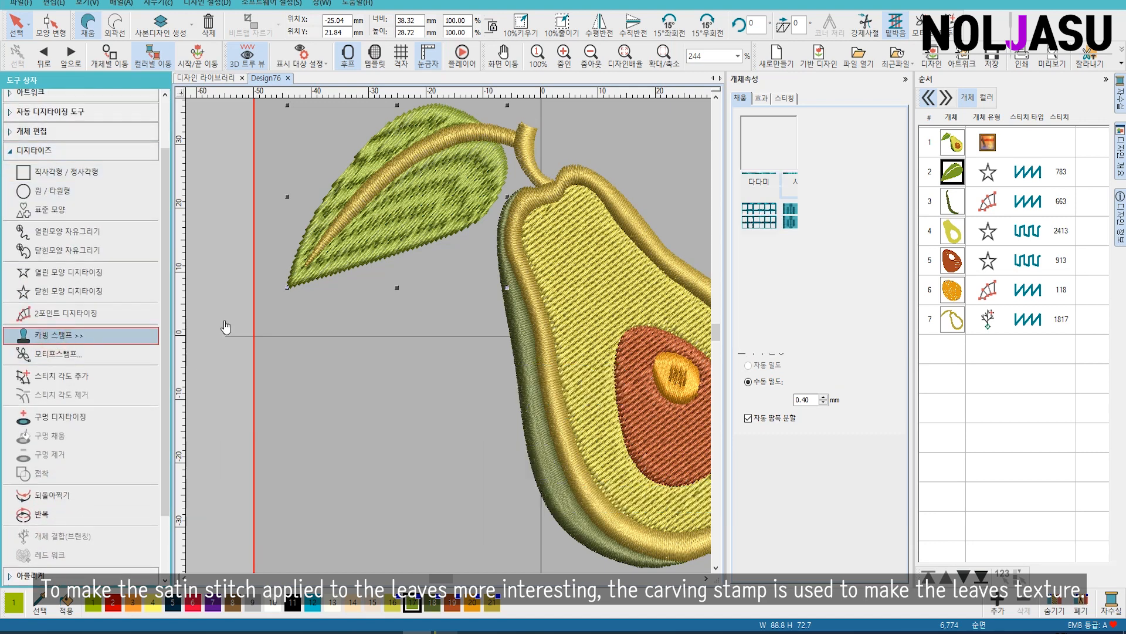
{"action": "left_click", "coordinate": [54, 339]}
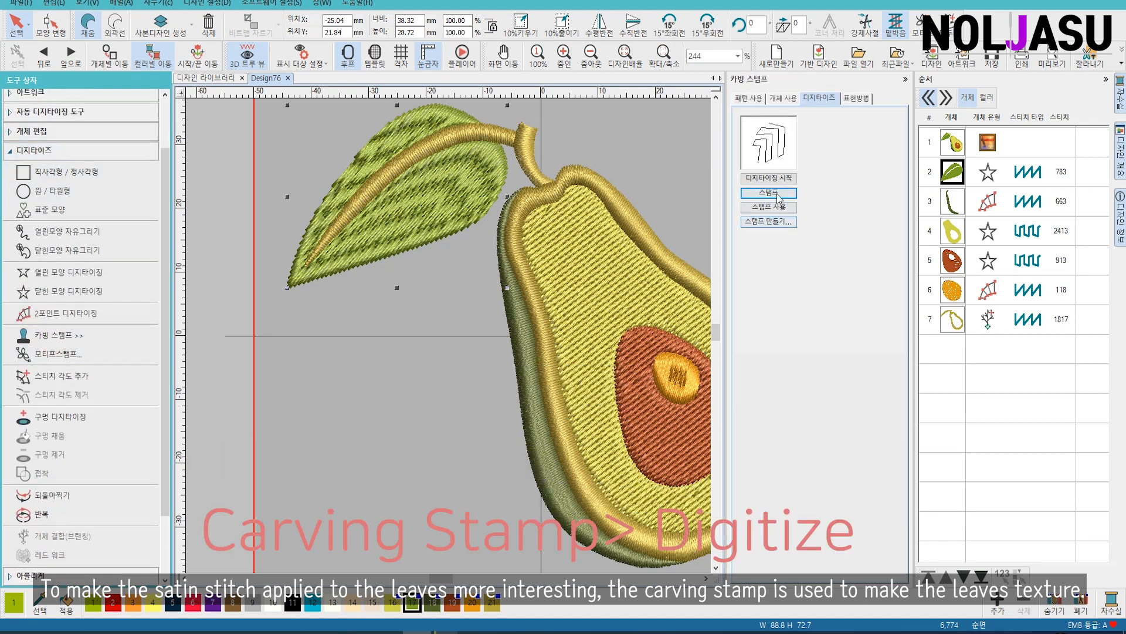
- Start digitizing a carving stamp on the leaf, drawing vein-like split lines across the half near the tip that meet at the midrib
{"action": "left_click", "coordinate": [768, 178]}
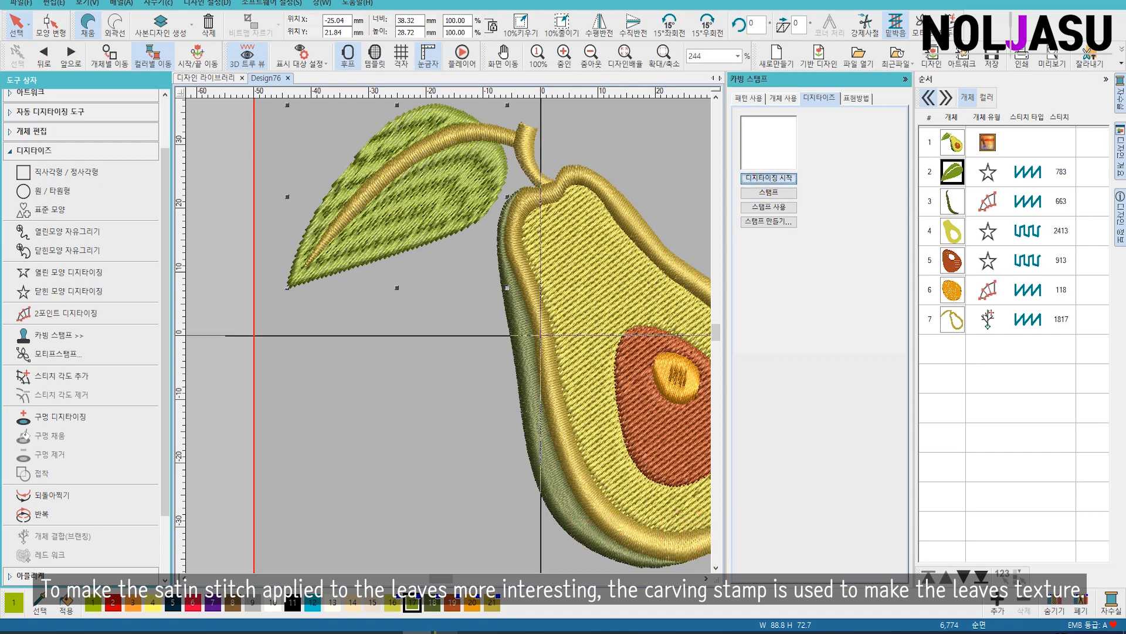
{"action": "left_click", "coordinate": [322, 245]}
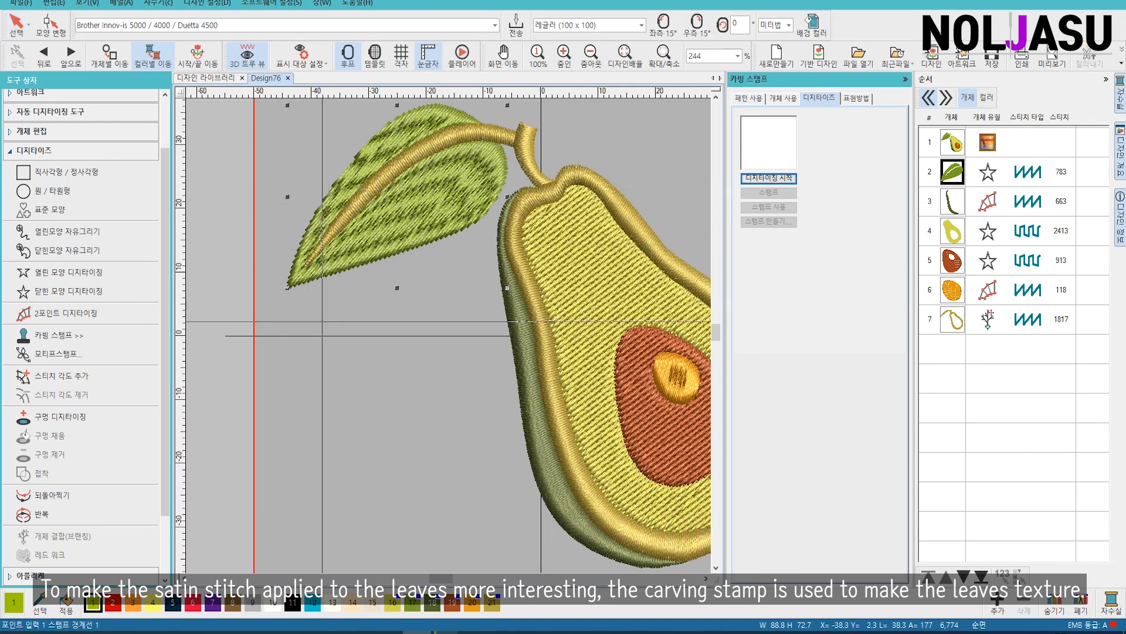
{"action": "left_click", "coordinate": [320, 327]}
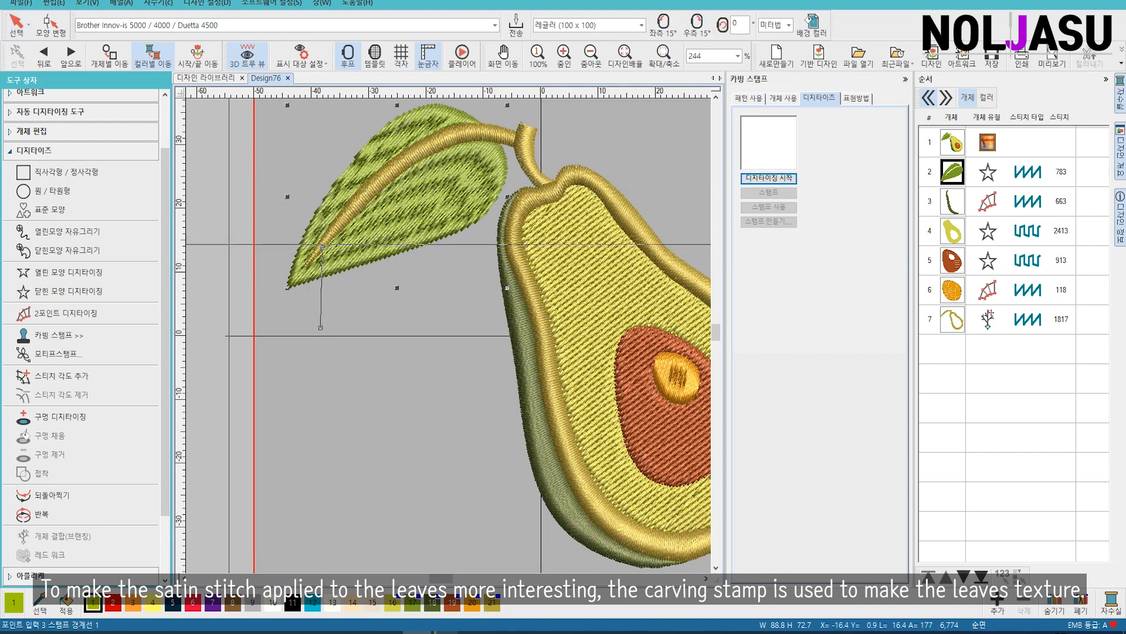
{"action": "left_click", "coordinate": [228, 253]}
{"action": "left_click", "coordinate": [255, 213]}
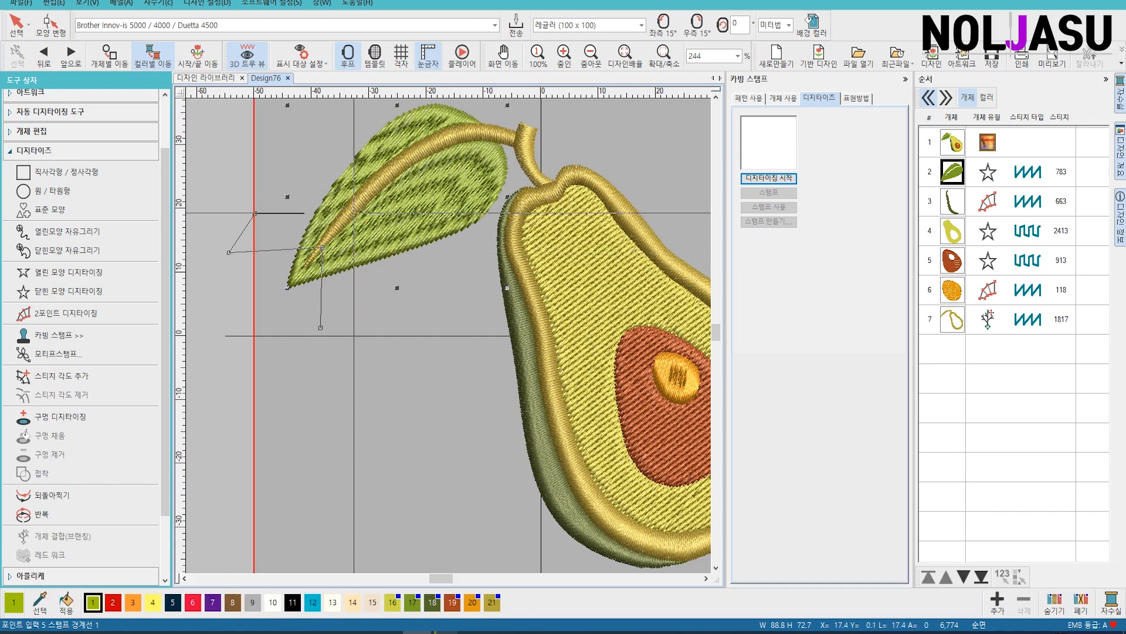
{"action": "left_click", "coordinate": [350, 212]}
{"action": "left_click", "coordinate": [350, 323]}
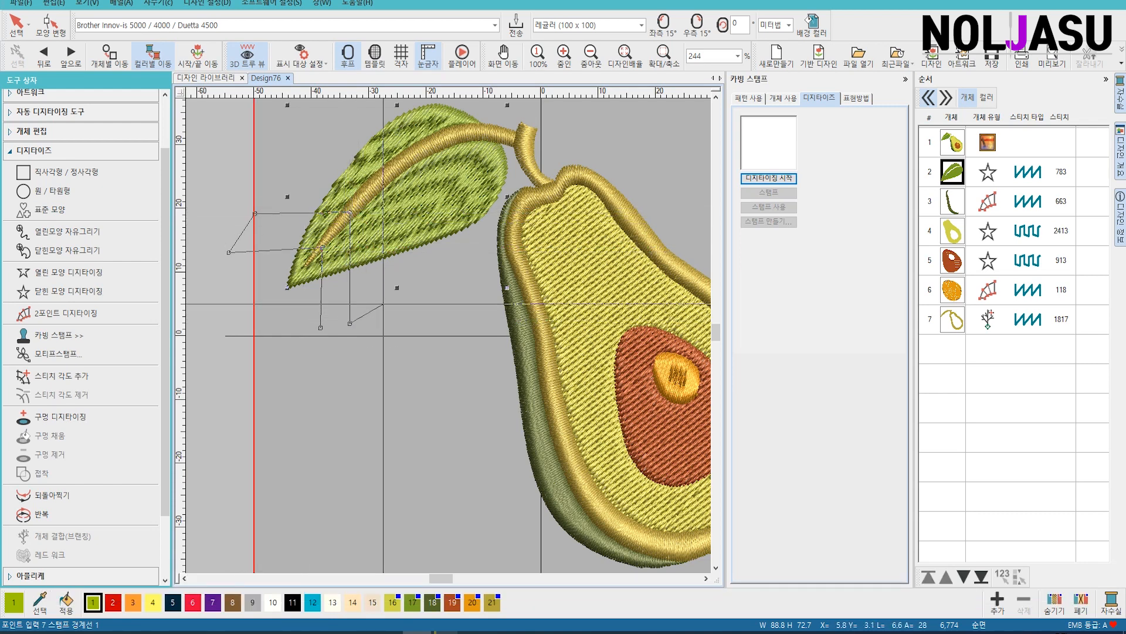
{"action": "left_click", "coordinate": [389, 302]}
{"action": "left_click", "coordinate": [375, 184]}
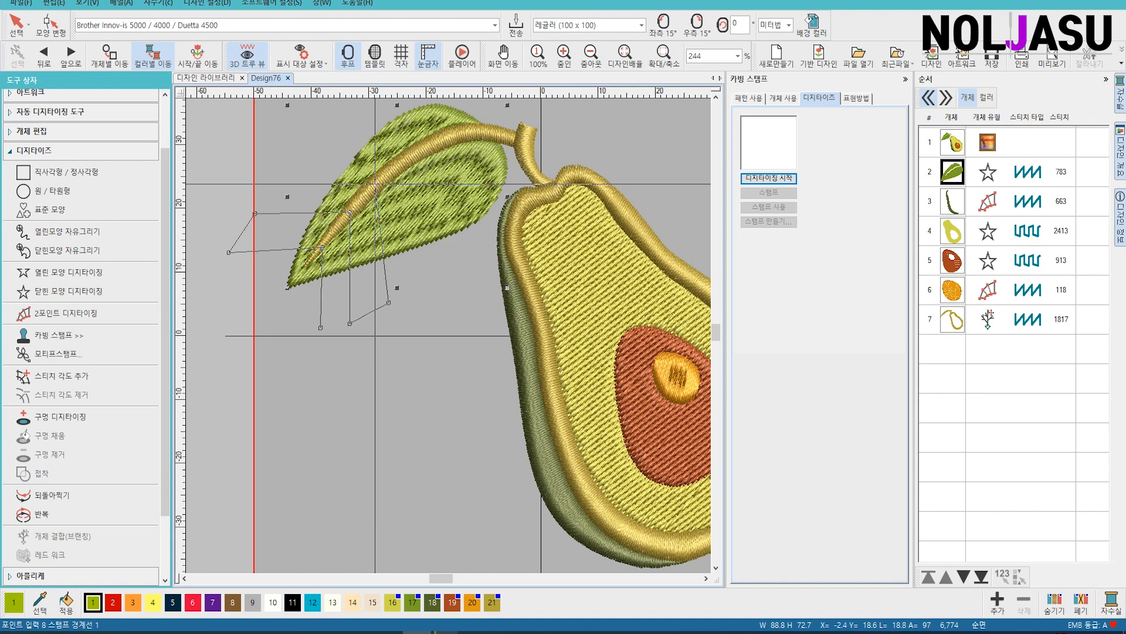
- Continue the angled vein lines up to the leaf's stem end and finish the carving stamp
{"action": "left_click", "coordinate": [275, 187]}
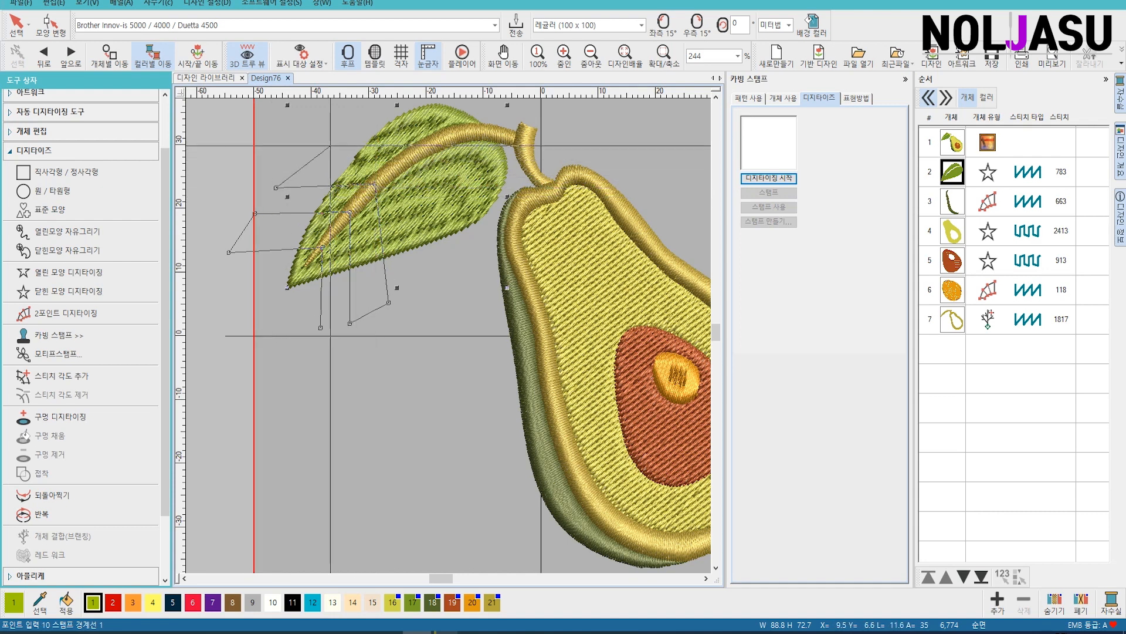
{"action": "left_click", "coordinate": [305, 159]}
{"action": "left_click", "coordinate": [406, 159]}
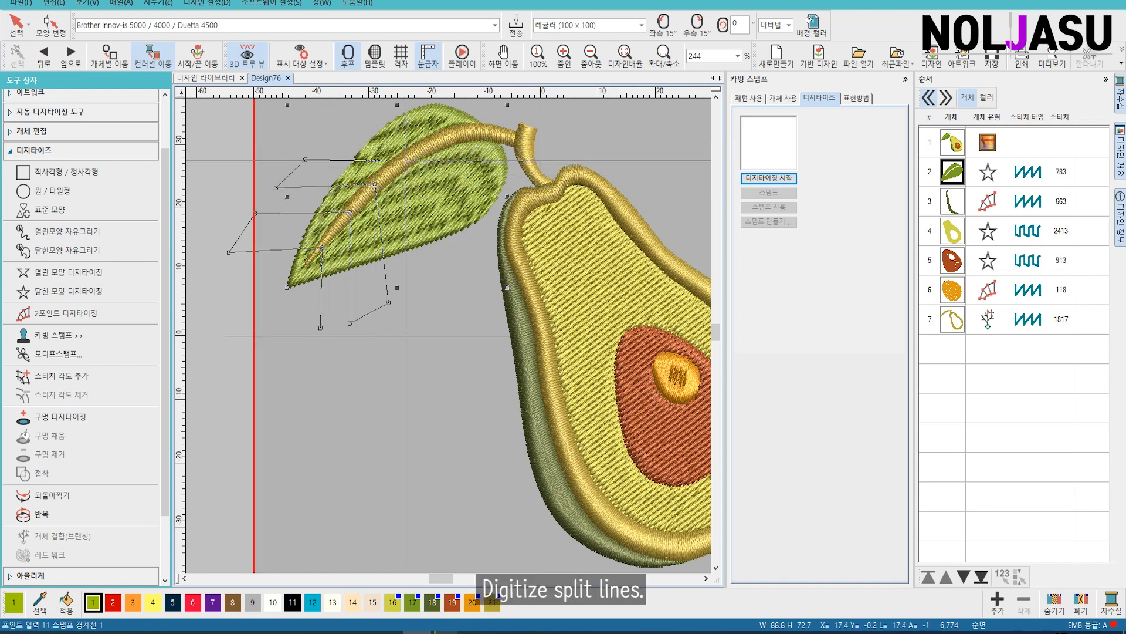
{"action": "left_click", "coordinate": [423, 289]}
{"action": "left_click", "coordinate": [452, 271]}
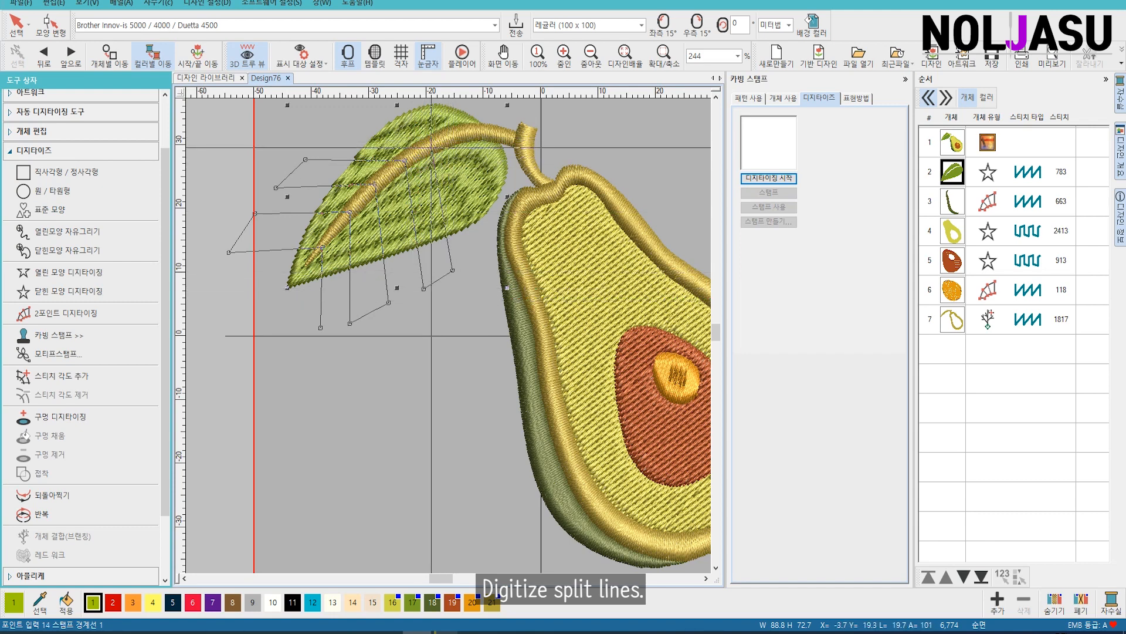
{"action": "left_click", "coordinate": [437, 139]}
{"action": "left_click", "coordinate": [342, 133]}
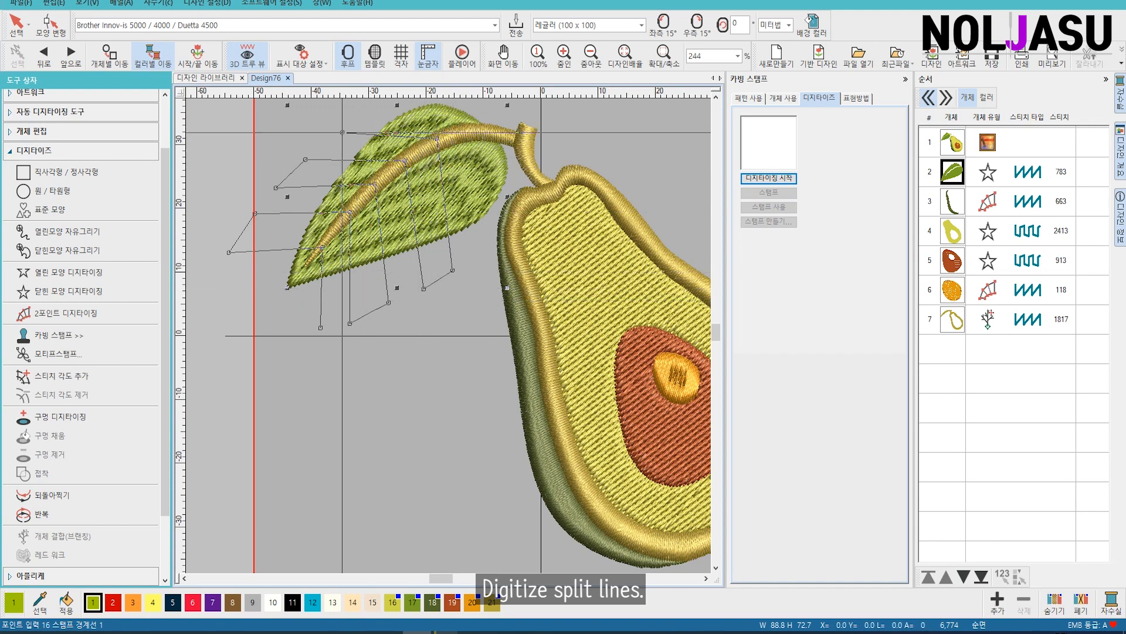
{"action": "left_click", "coordinate": [378, 105]}
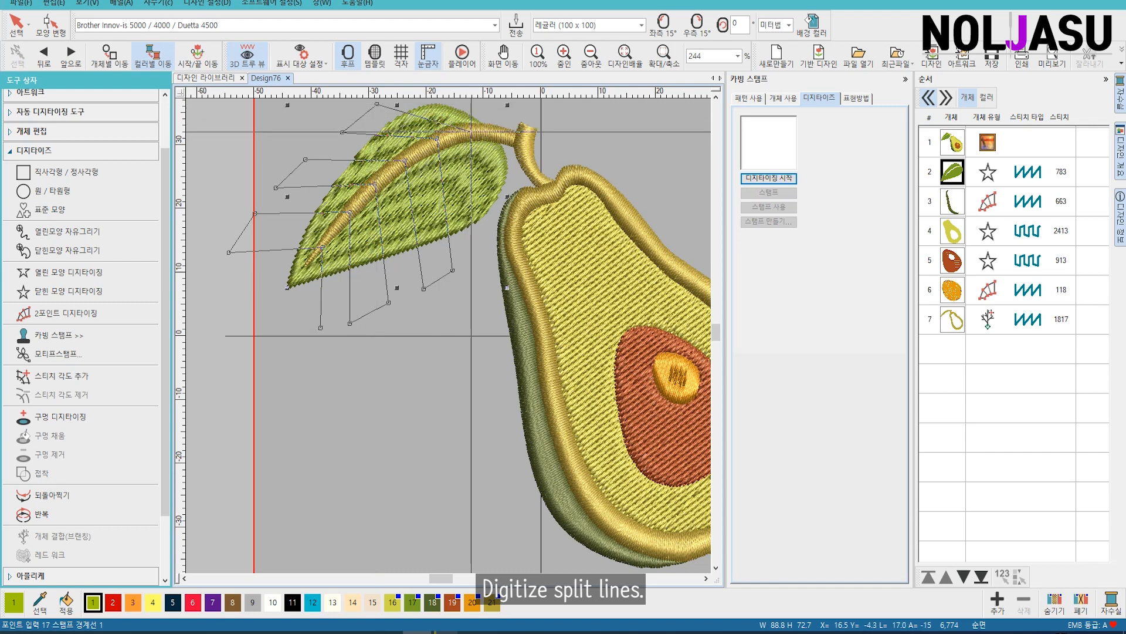
{"action": "left_click", "coordinate": [471, 128]}
{"action": "key", "text": "Return"}
{"action": "key", "text": "Return"}
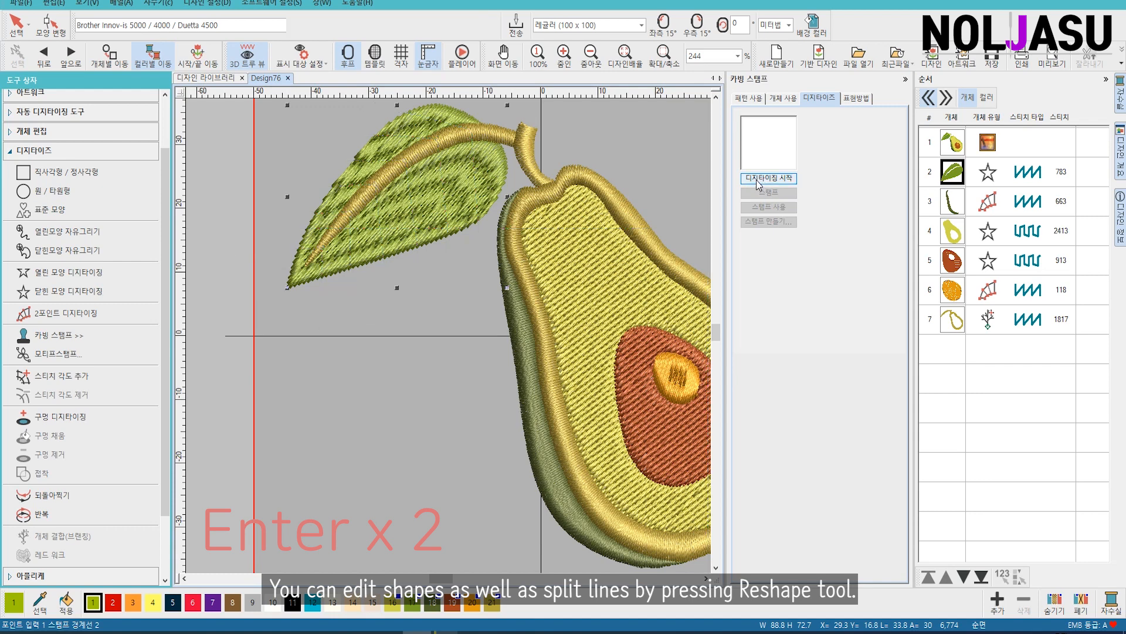
- Reshape the leaf's uppermost carving line by moving its outer corner node slightly
{"action": "left_click", "coordinate": [409, 235]}
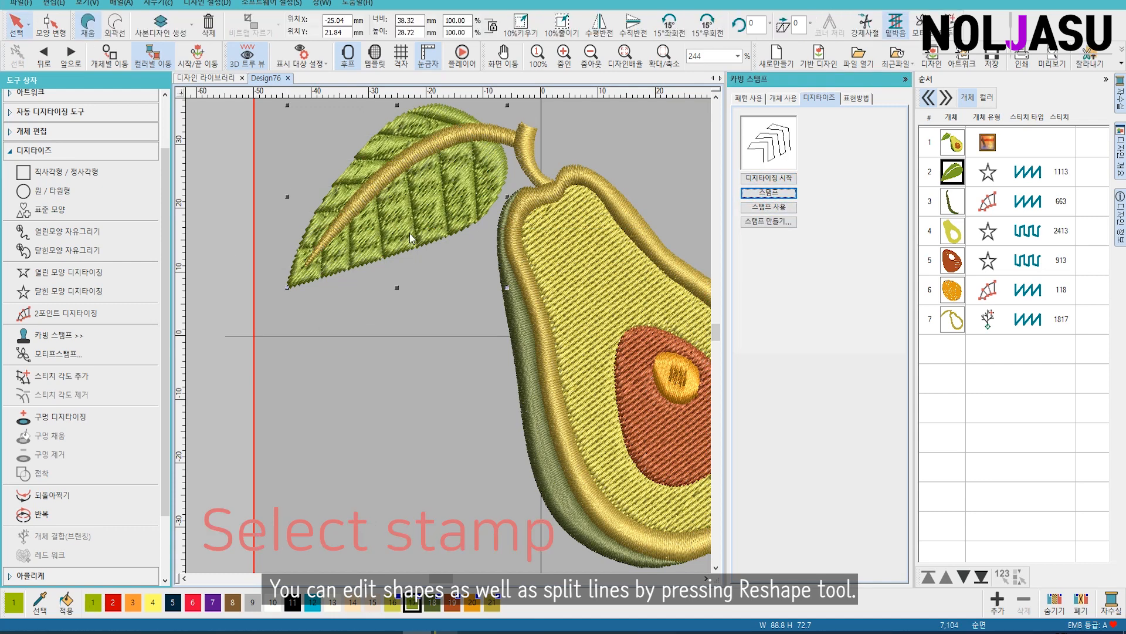
{"action": "key", "text": "h"}
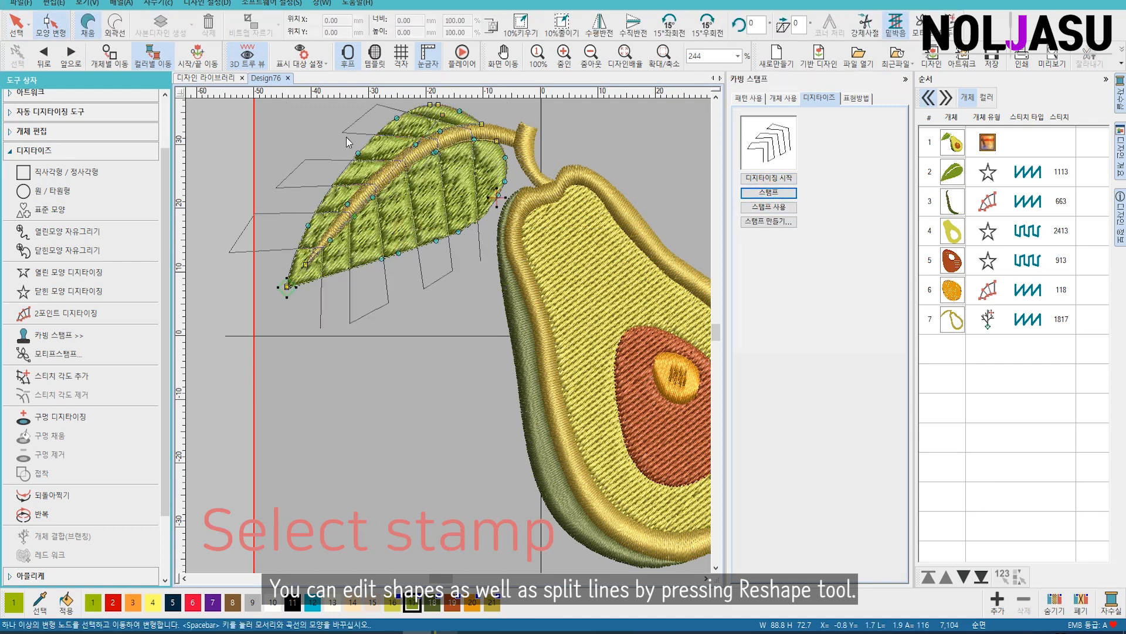
{"action": "left_click_drag", "start_coordinate": [342, 132], "coordinate": [371, 111]}
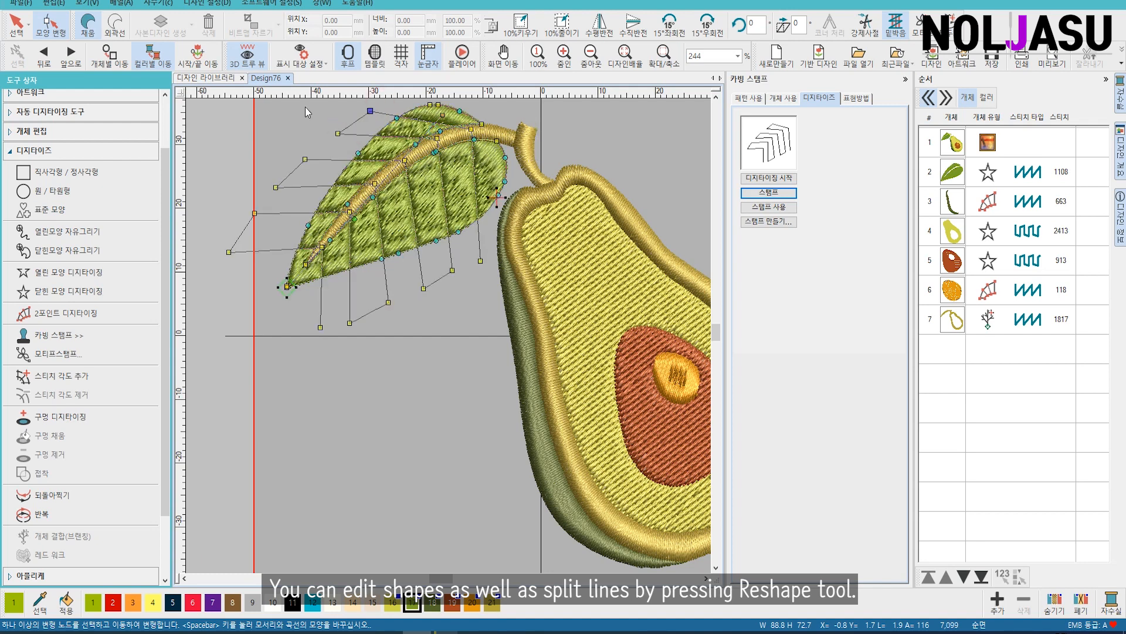
{"action": "key", "text": "Escape"}
- Change the dark green avocado skin to tatami fill (다다미) and give it the elastic embossing fill effect with pattern Chevron5
{"action": "left_click_drag", "start_coordinate": [443, 579], "coordinate": [448, 579]}
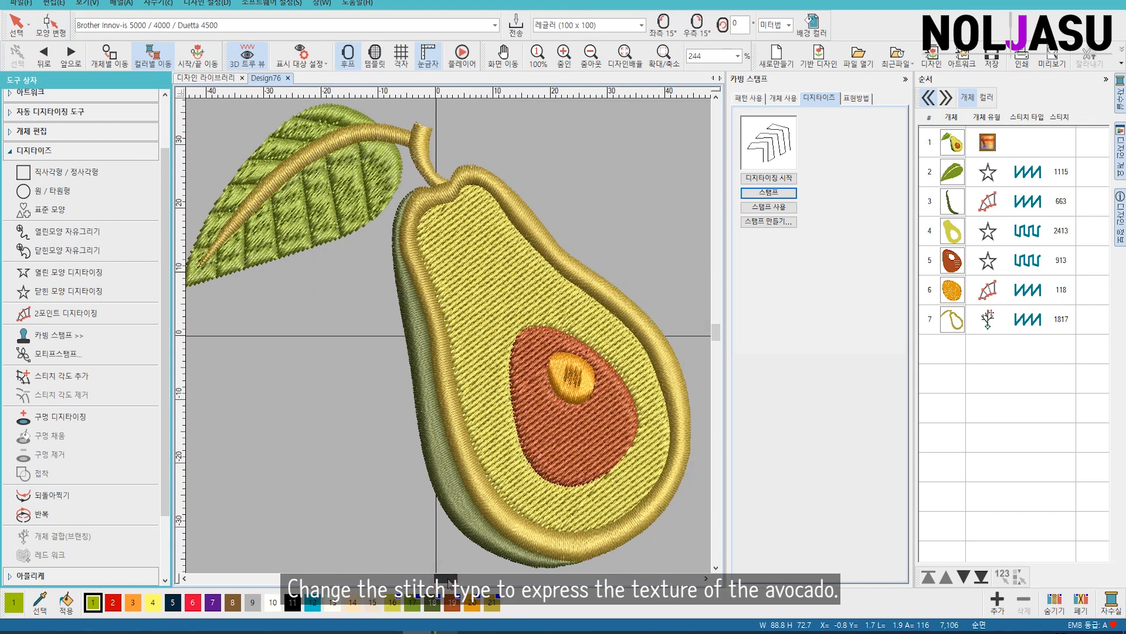
{"action": "left_click", "coordinate": [952, 201]}
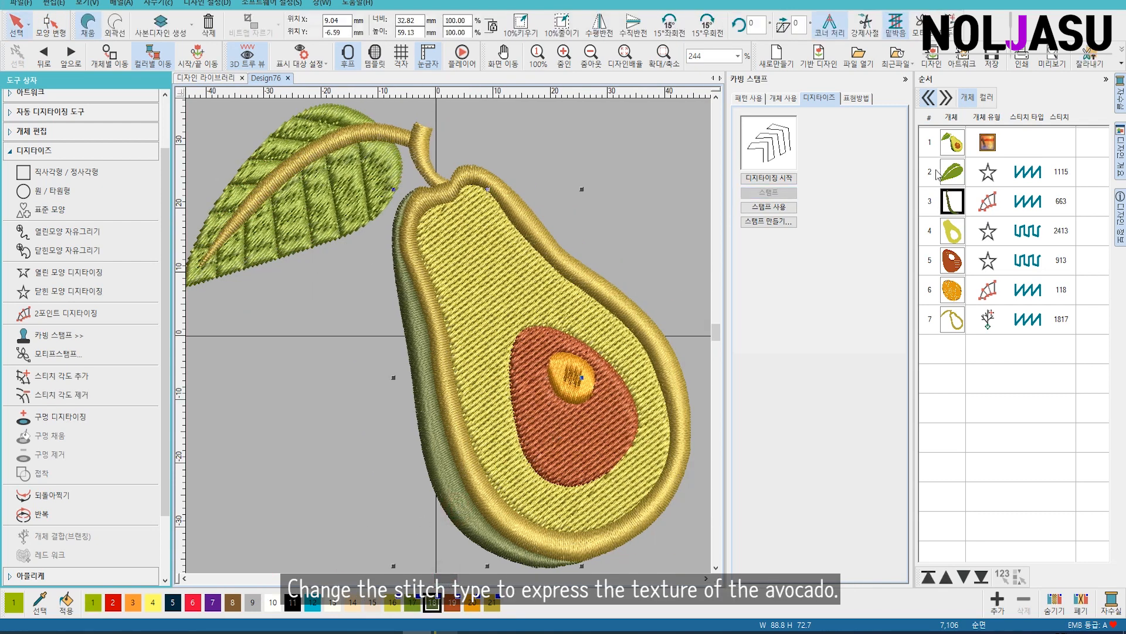
{"action": "double_click", "coordinate": [456, 512]}
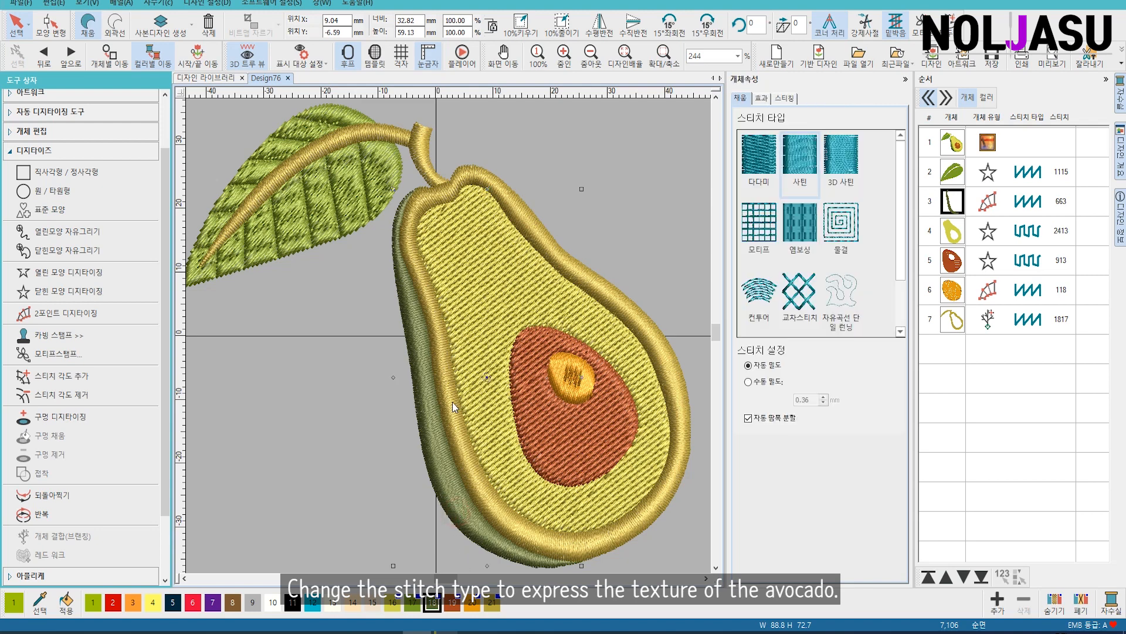
{"action": "left_click", "coordinate": [759, 153]}
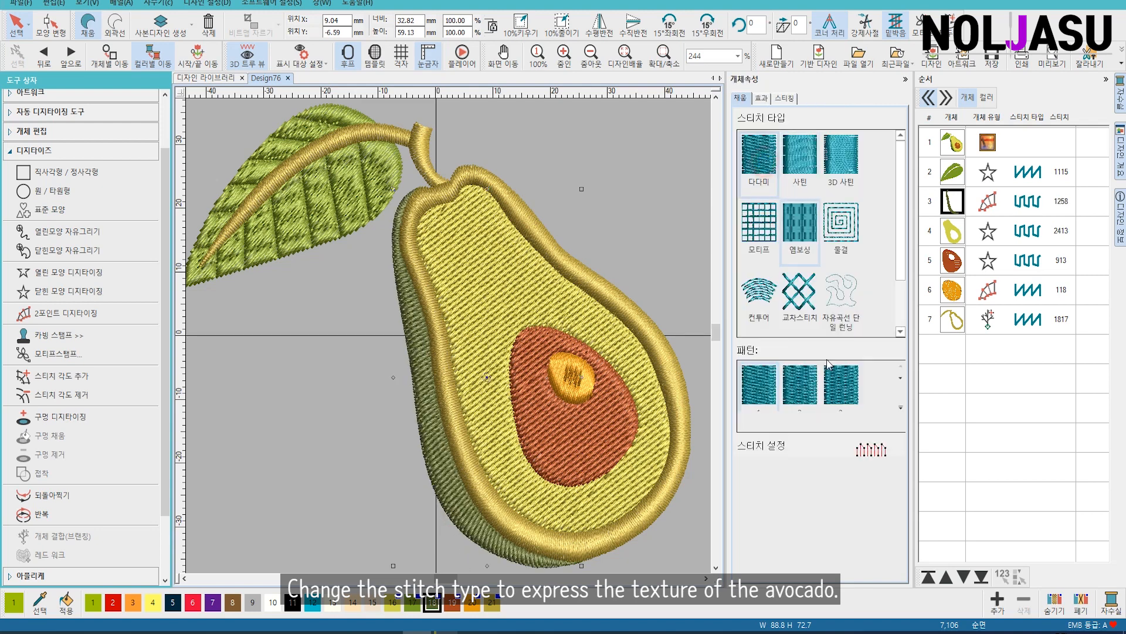
{"action": "left_click", "coordinate": [764, 99]}
{"action": "left_click", "coordinate": [742, 267]}
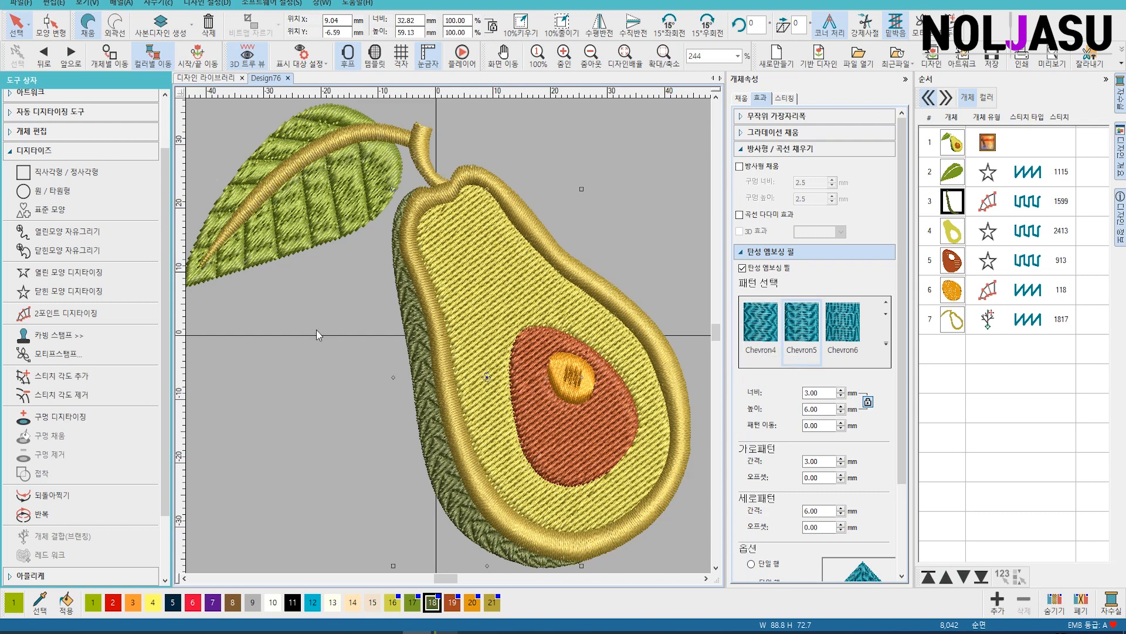
- Remove small stitches (짧은 스티치 제거) from the whole design and deselect everything
{"action": "left_click", "coordinate": [270, 3]}
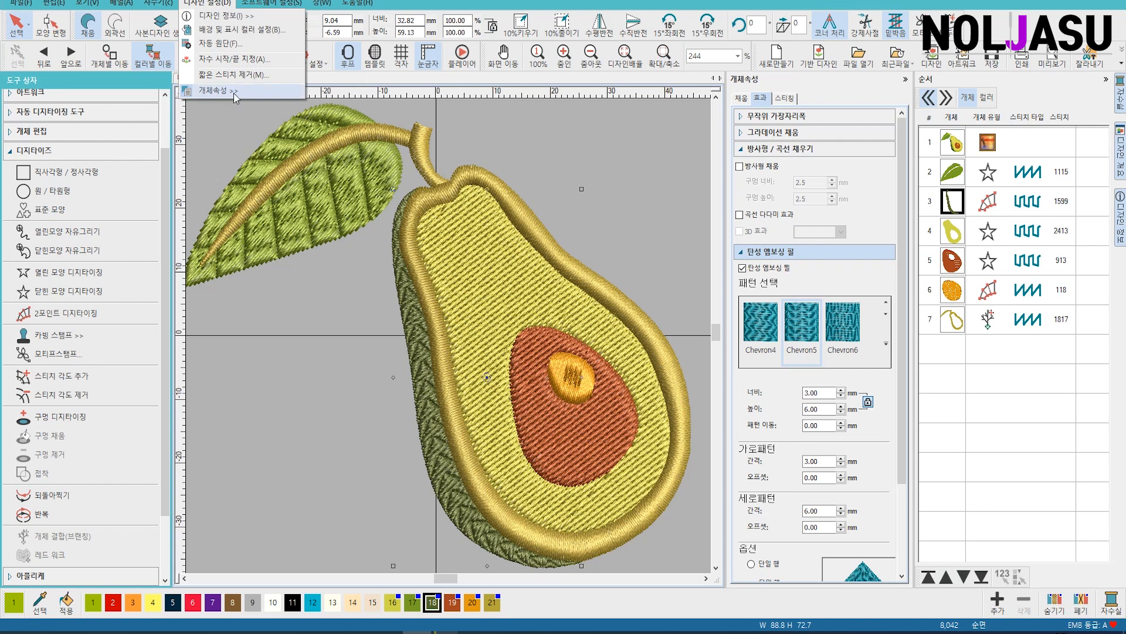
{"action": "left_click", "coordinate": [244, 75]}
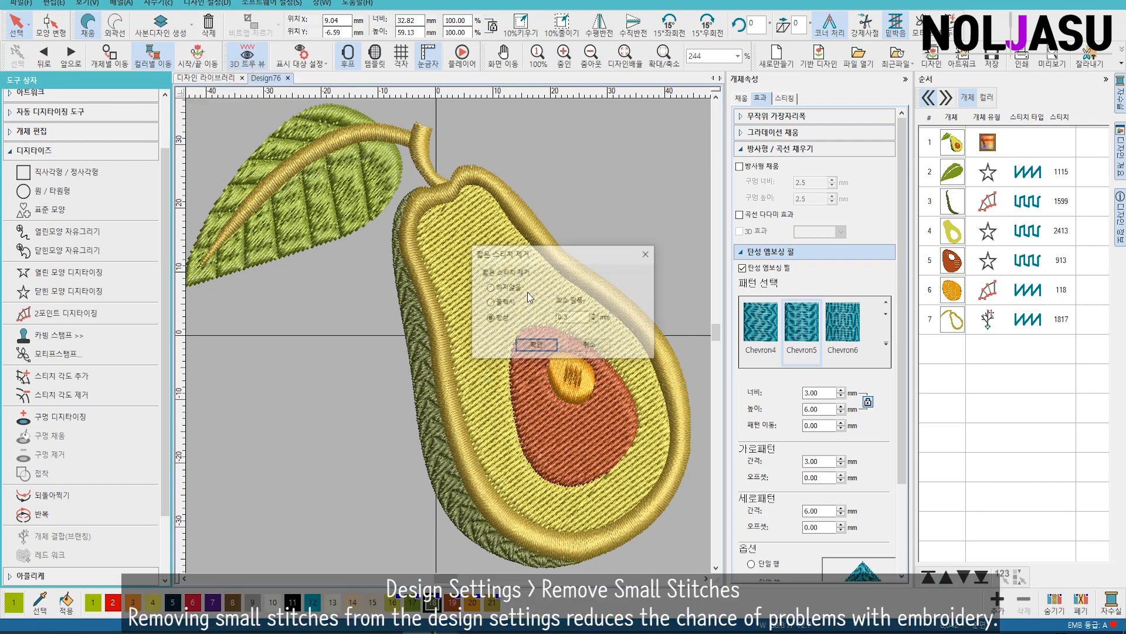
{"action": "double_click", "coordinate": [570, 318]}
{"action": "key", "text": "Return"}
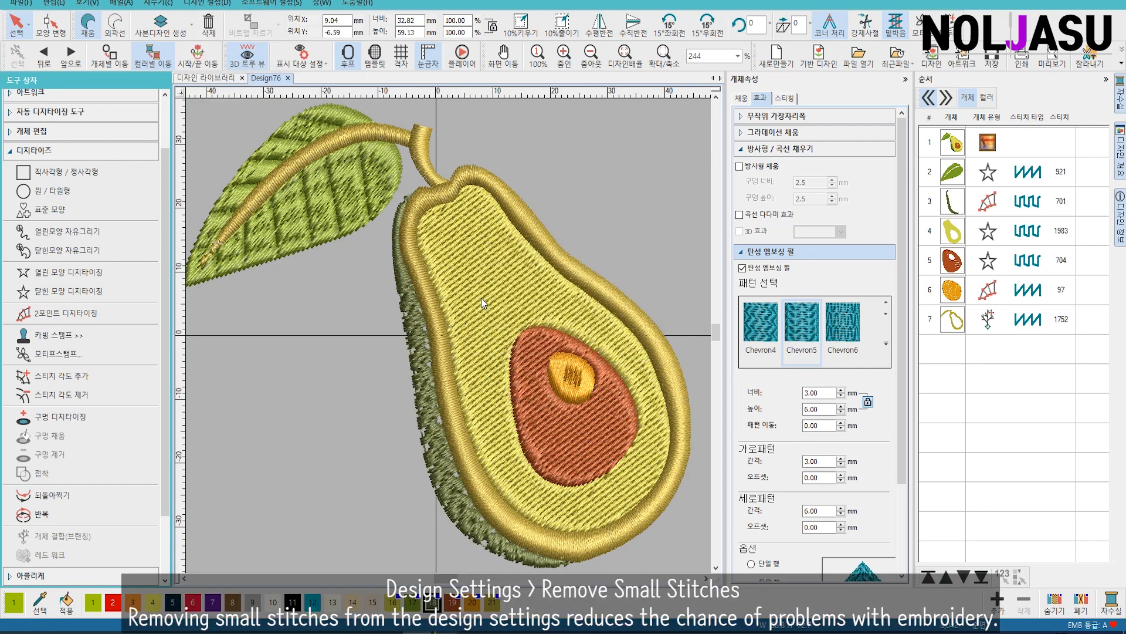
{"action": "left_click", "coordinate": [355, 487]}
{"action": "left_click", "coordinate": [354, 490]}
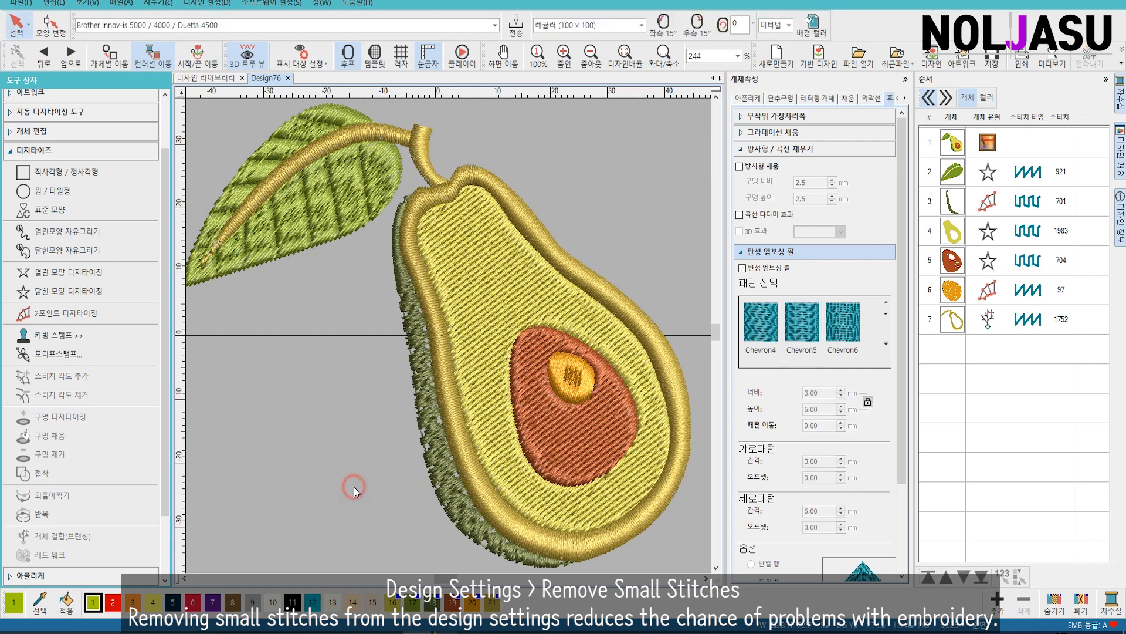
- Change the yellow flesh to satin stitch (사틴) and turn on its radial fill (방사형 채움) effect
{"action": "double_click", "coordinate": [421, 382]}
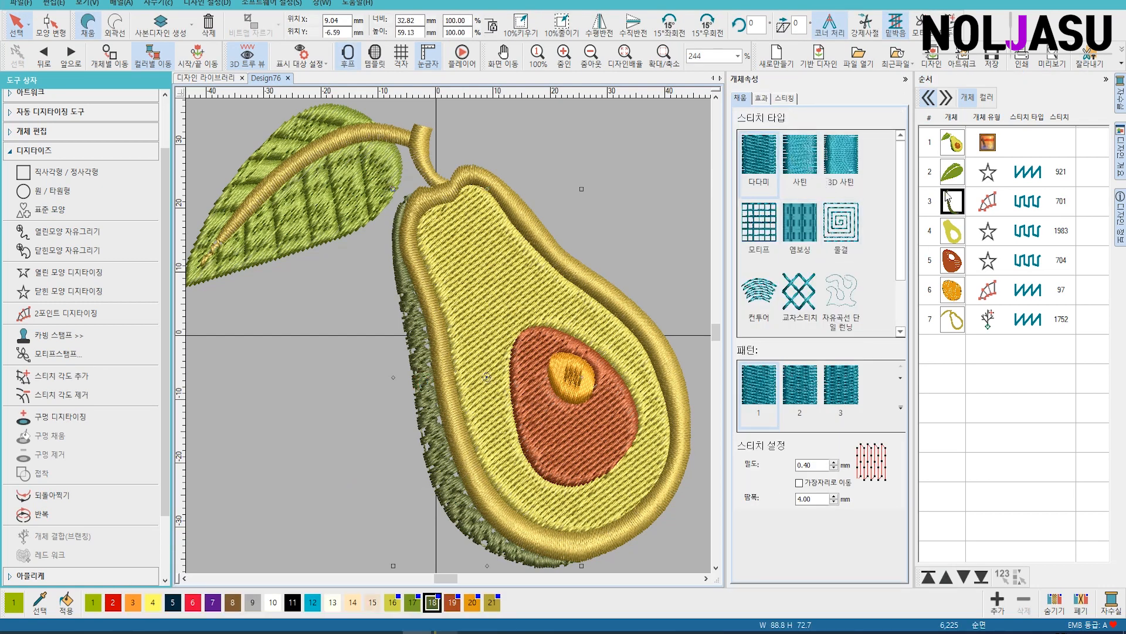
{"action": "left_click", "coordinate": [953, 234]}
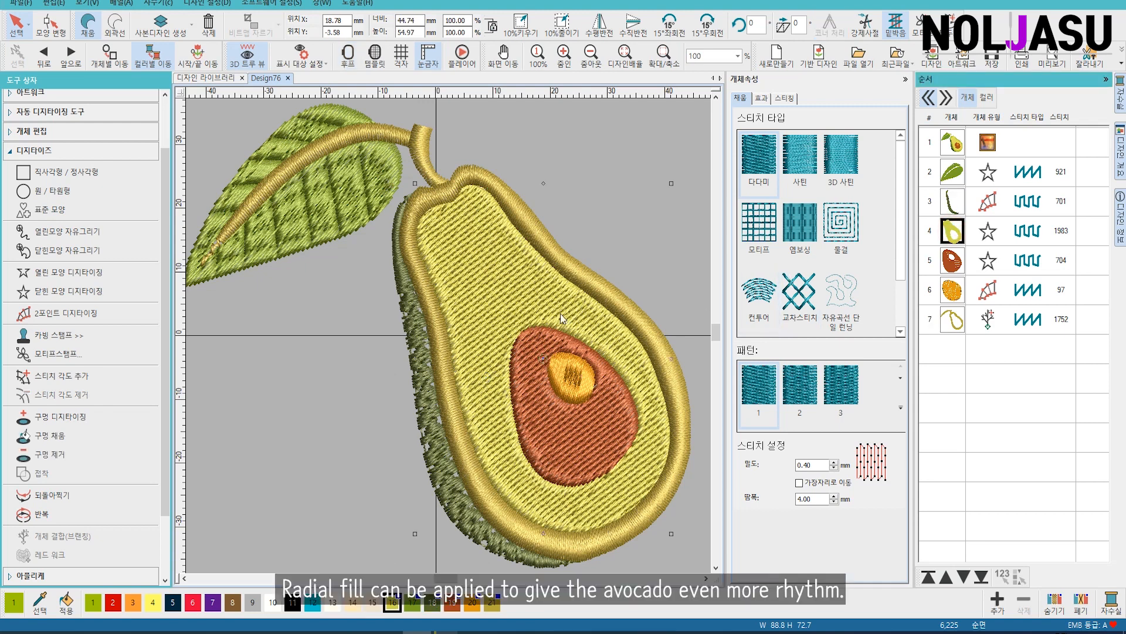
{"action": "left_click", "coordinate": [511, 306]}
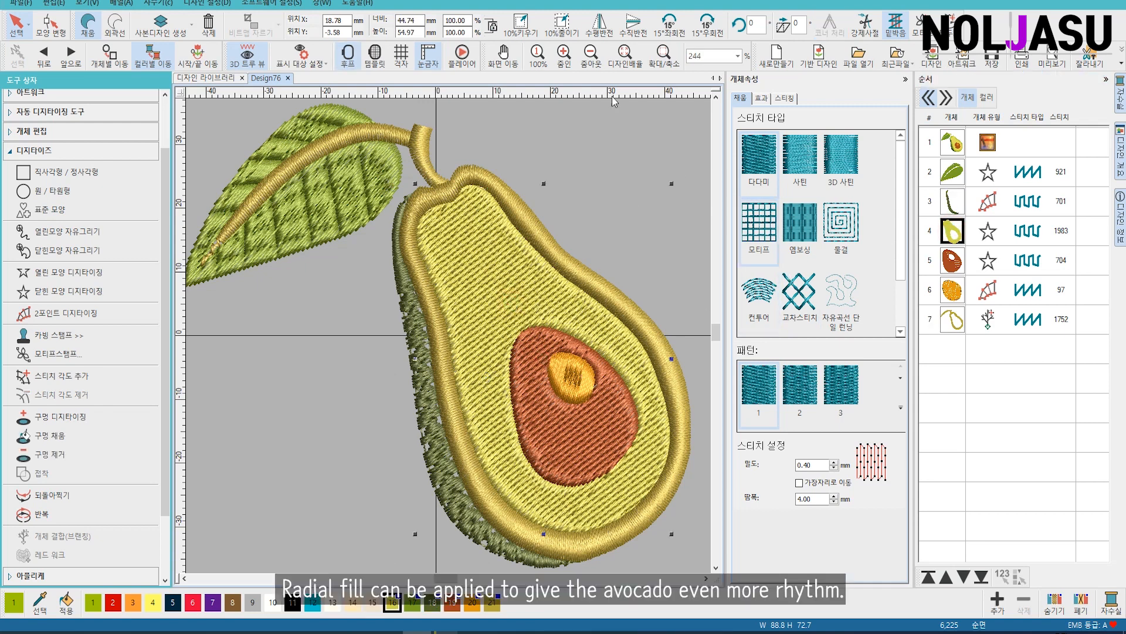
{"action": "left_click", "coordinate": [802, 157]}
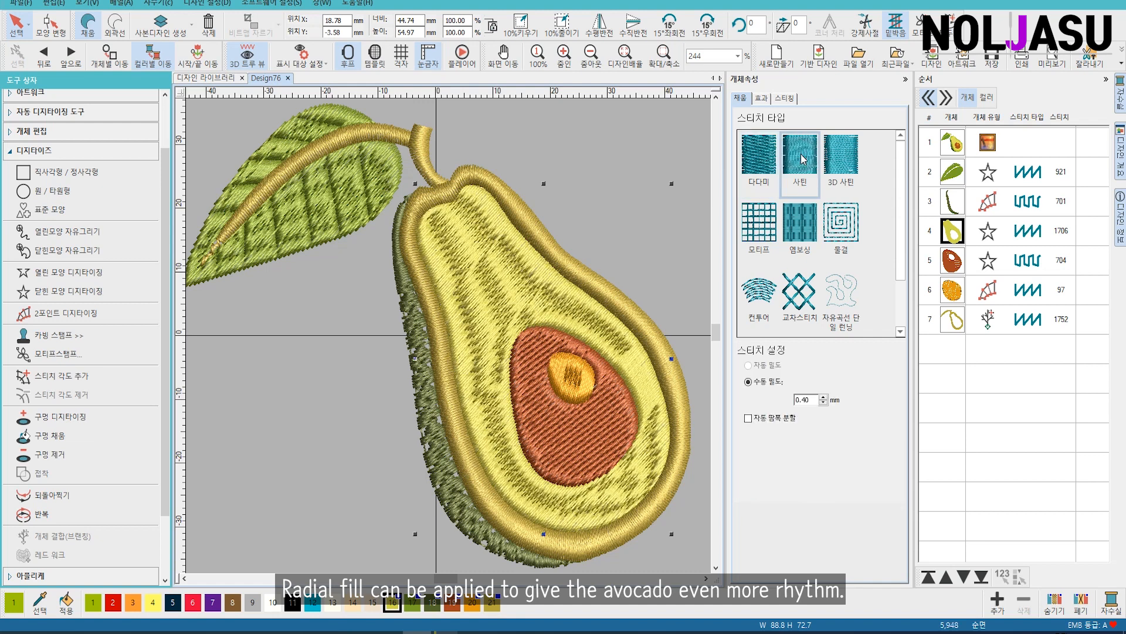
{"action": "left_click", "coordinate": [761, 98]}
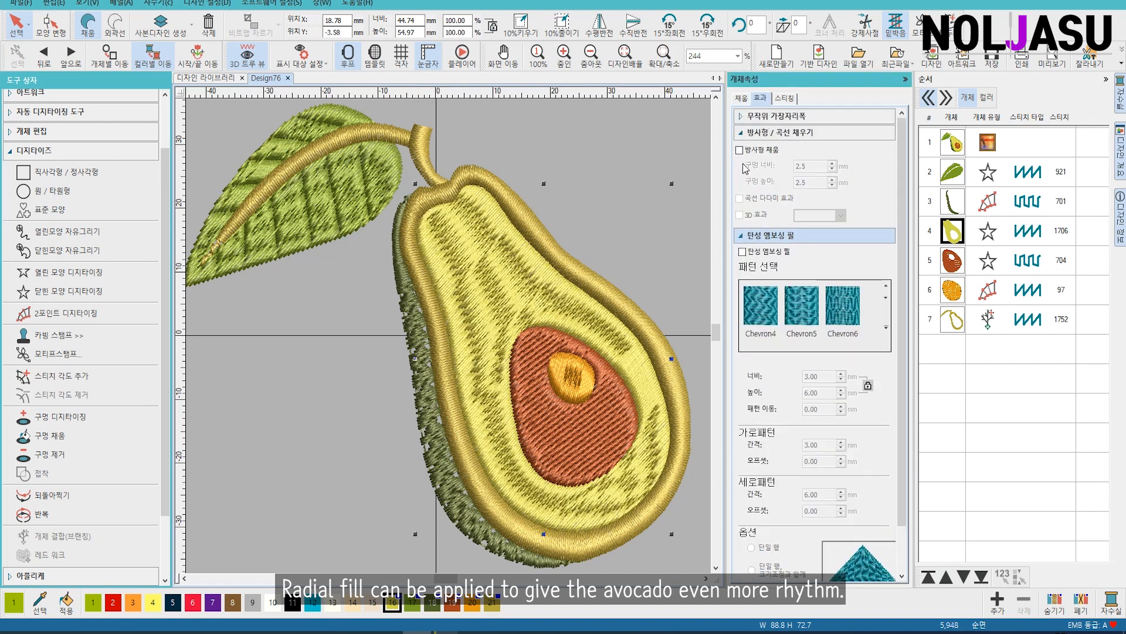
{"action": "left_click", "coordinate": [740, 150]}
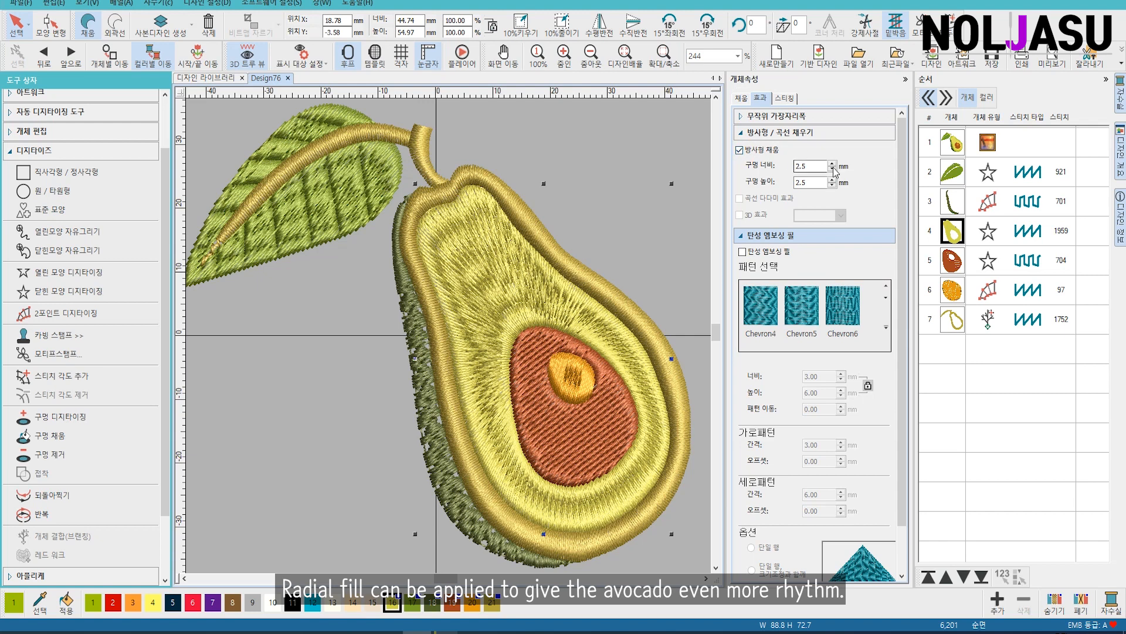
- Set the flesh's manual satin density to 0.80 mm
{"action": "left_click", "coordinate": [743, 98]}
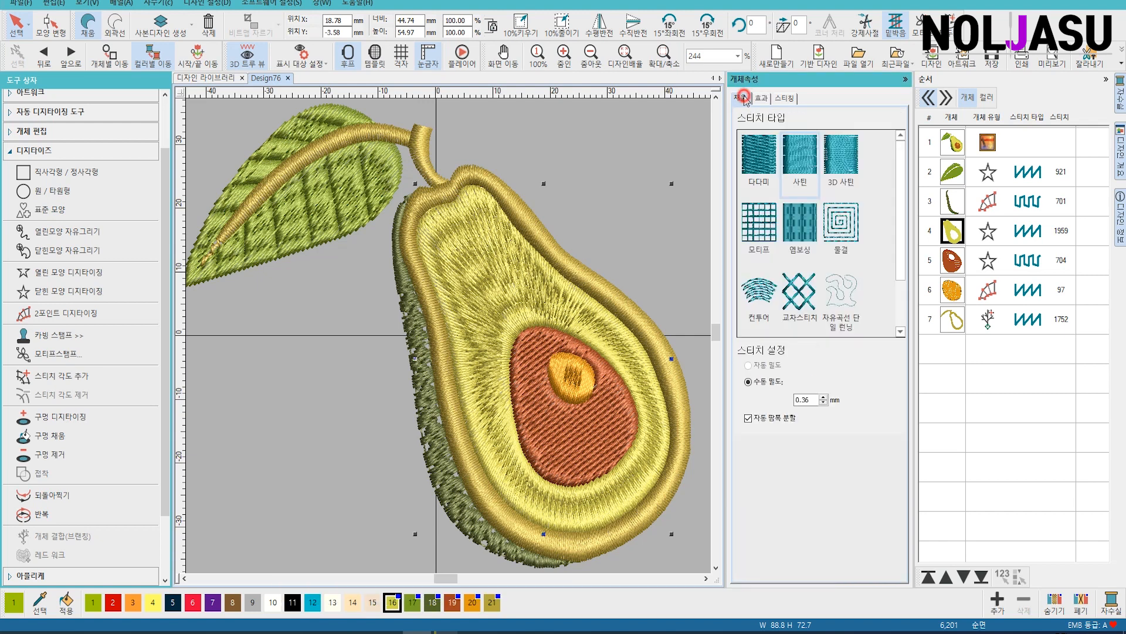
{"action": "double_click", "coordinate": [816, 399]}
{"action": "type", "text": "0.8"}
{"action": "left_click", "coordinate": [724, 395]}
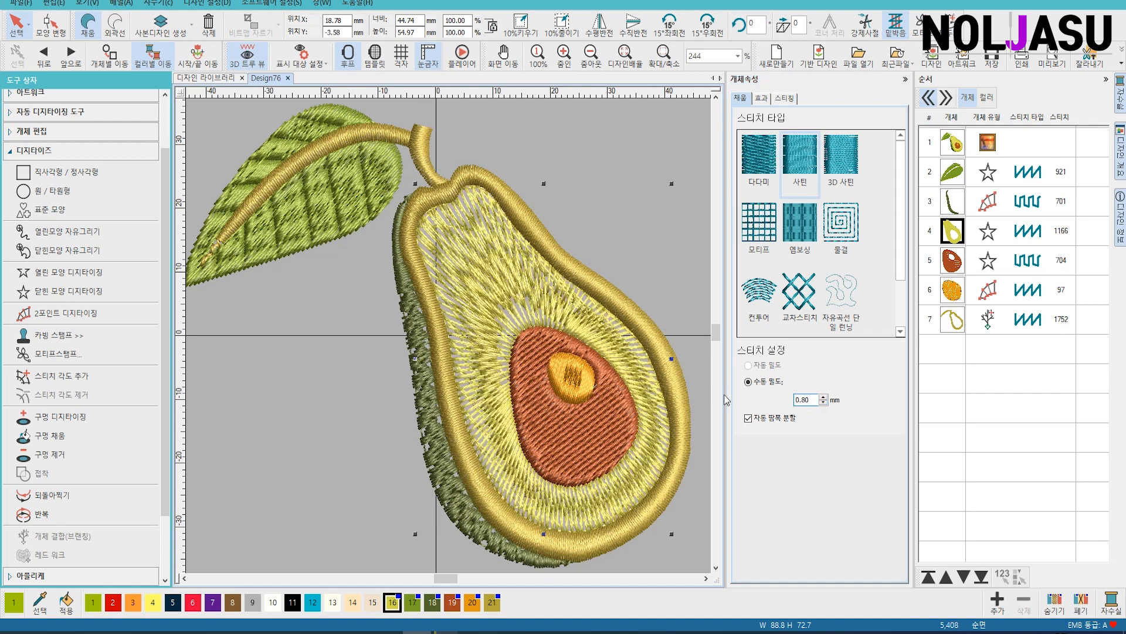
- Duplicate the flesh object, set the copy's manual density to 2.00 mm and place it right after the original in the stitching sequence
{"action": "left_click", "coordinate": [958, 235]}
{"action": "key", "text": "ctrl+c"}
{"action": "key", "text": "ctrl+v"}
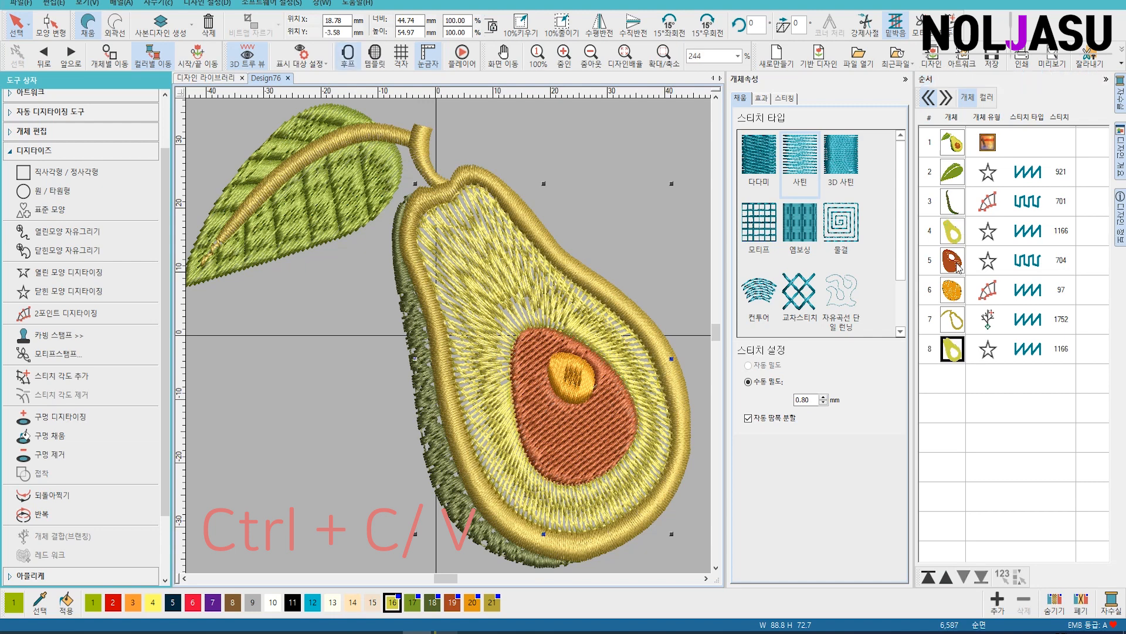
{"action": "left_click", "coordinate": [952, 352]}
{"action": "left_click_drag", "start_coordinate": [954, 240], "coordinate": [958, 264]}
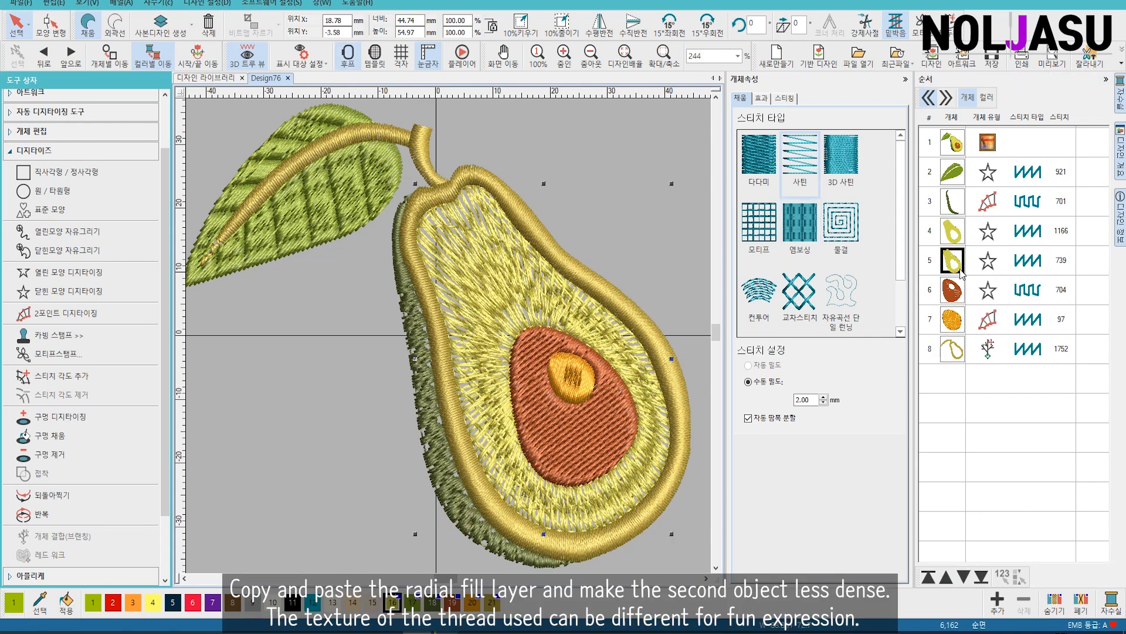
{"action": "left_click", "coordinate": [961, 267]}
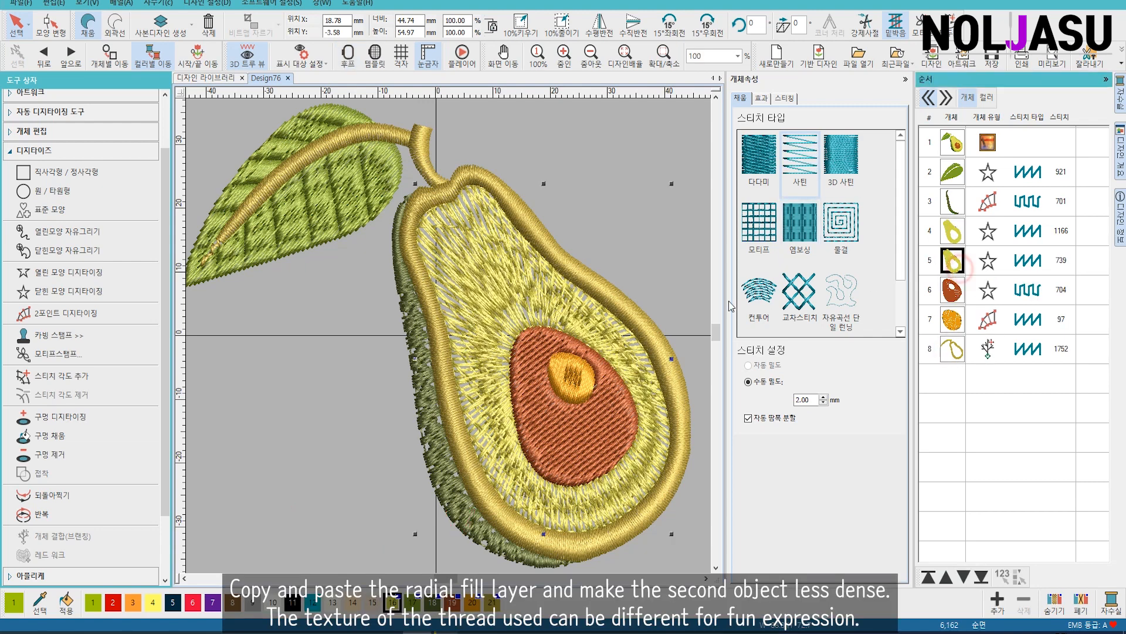
- Recolour the sparse copy of the flesh in orange colour 3 and display only that object
{"action": "left_click", "coordinate": [132, 603]}
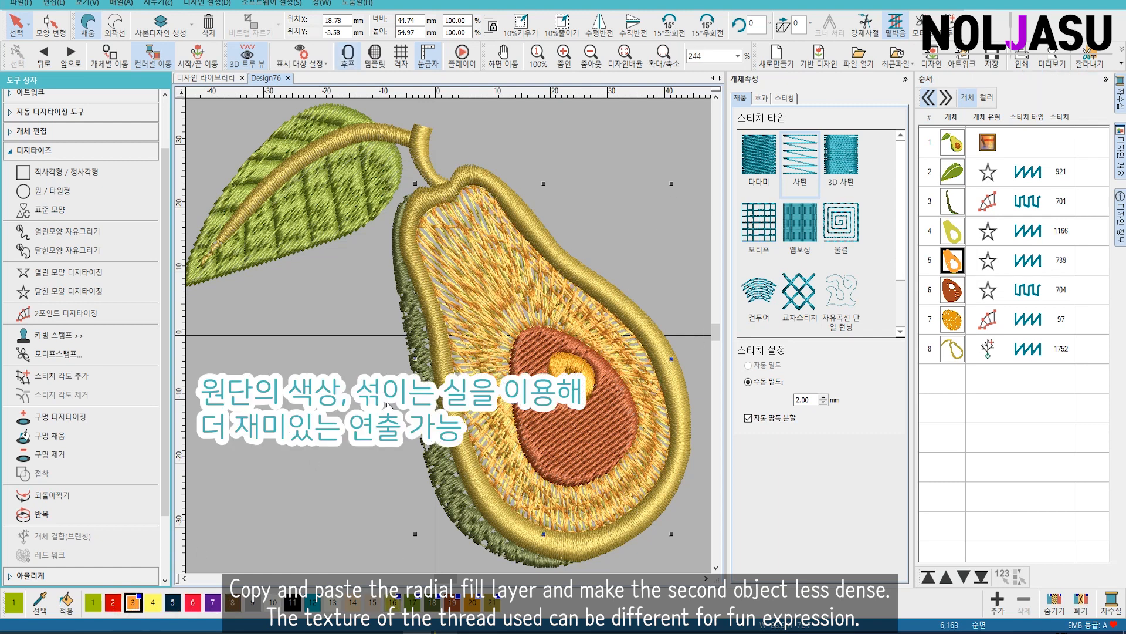
{"action": "left_click", "coordinate": [627, 151]}
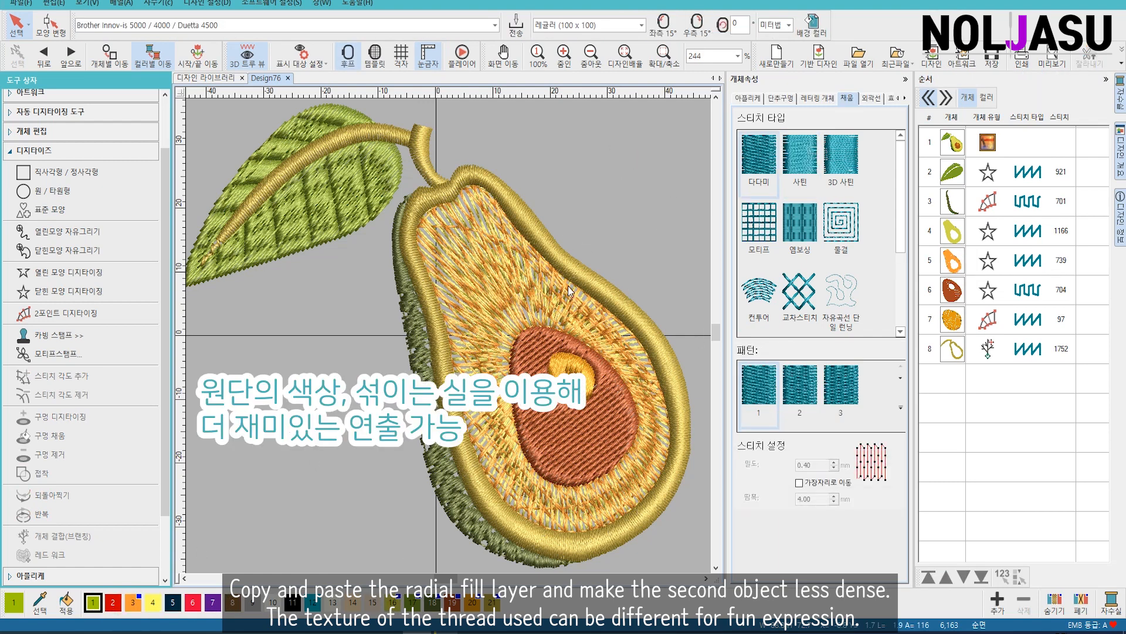
{"action": "left_click", "coordinate": [953, 260]}
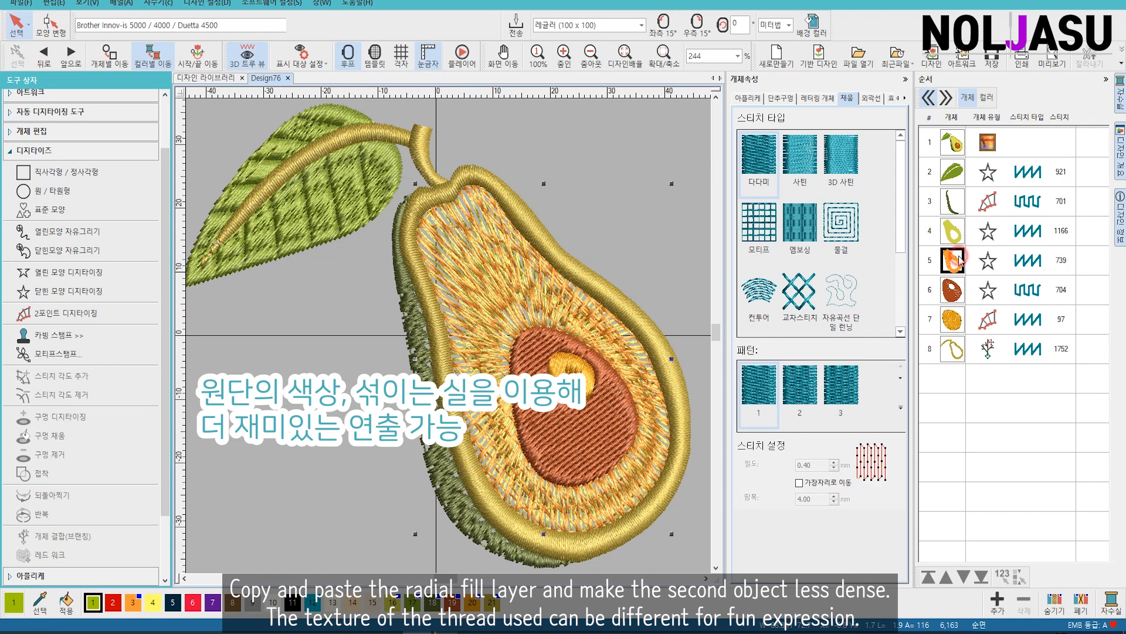
{"action": "key", "text": "shift+s"}
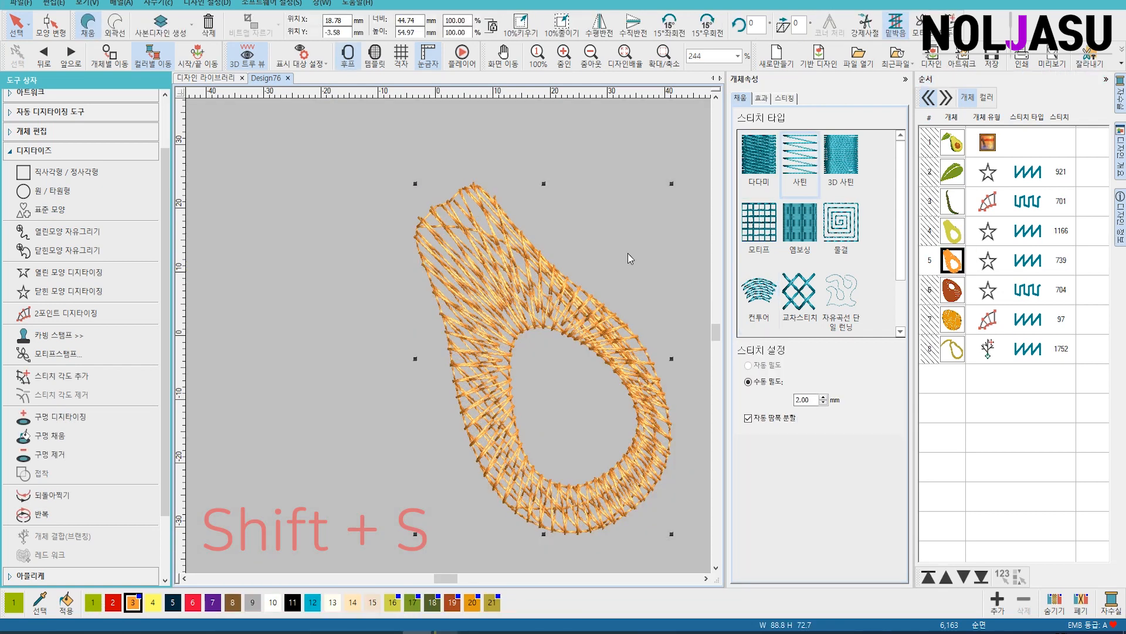
- Turn off underlay 1 (밑박음1) and underlay 2 (밑박음2) for the orange flesh copy
{"action": "left_click", "coordinate": [785, 98]}
{"action": "left_click", "coordinate": [740, 133]}
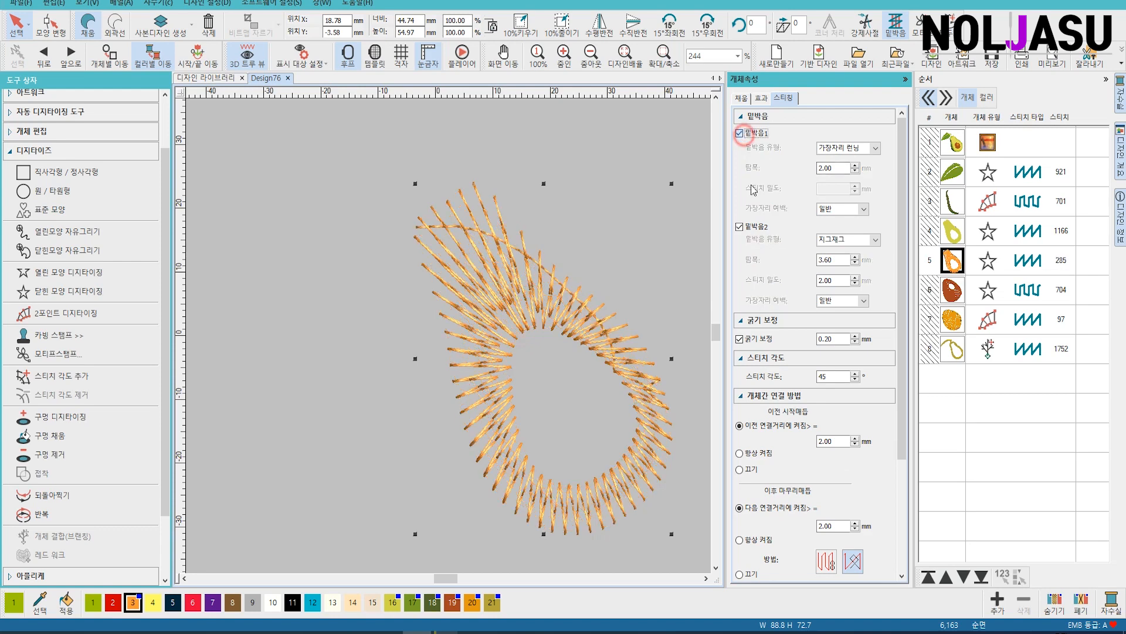
{"action": "left_click", "coordinate": [739, 228]}
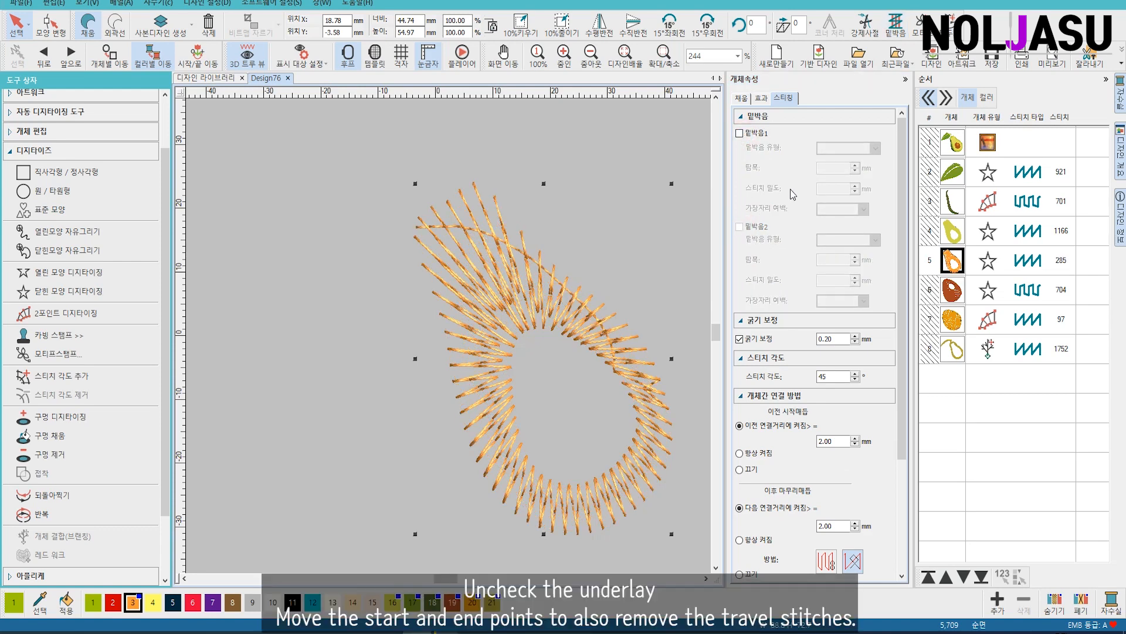
- Move the orange flesh copy's start and end points to the inner edge near the top of the seed opening, and restore the full design view
{"action": "key", "text": "h"}
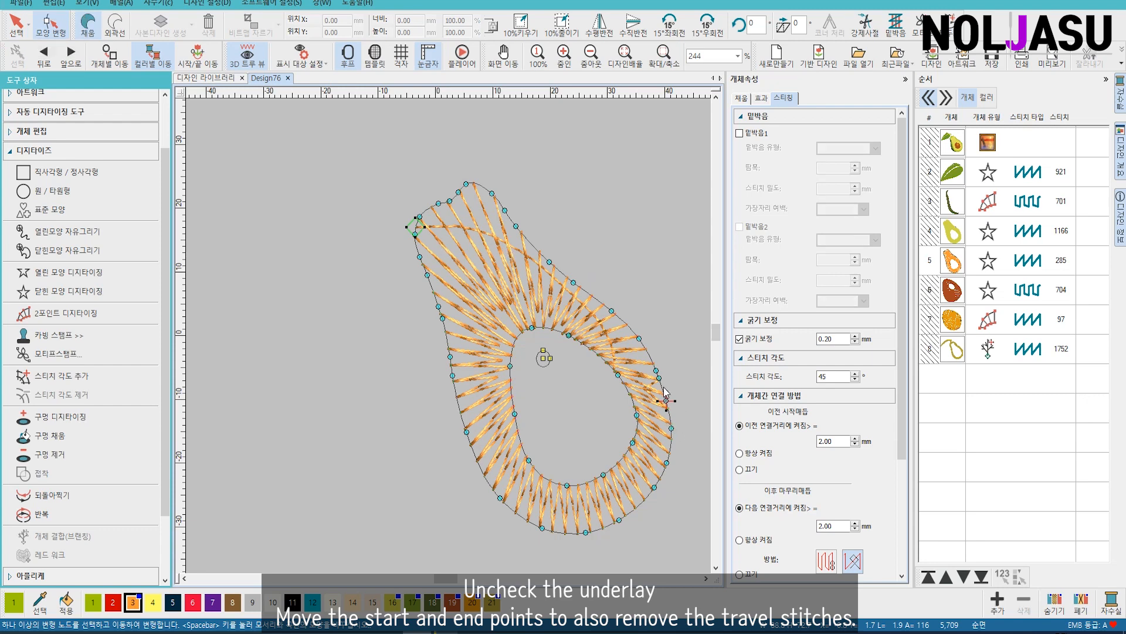
{"action": "left_click_drag", "start_coordinate": [674, 403], "coordinate": [522, 341]}
{"action": "left_click_drag", "start_coordinate": [444, 282], "coordinate": [405, 230]}
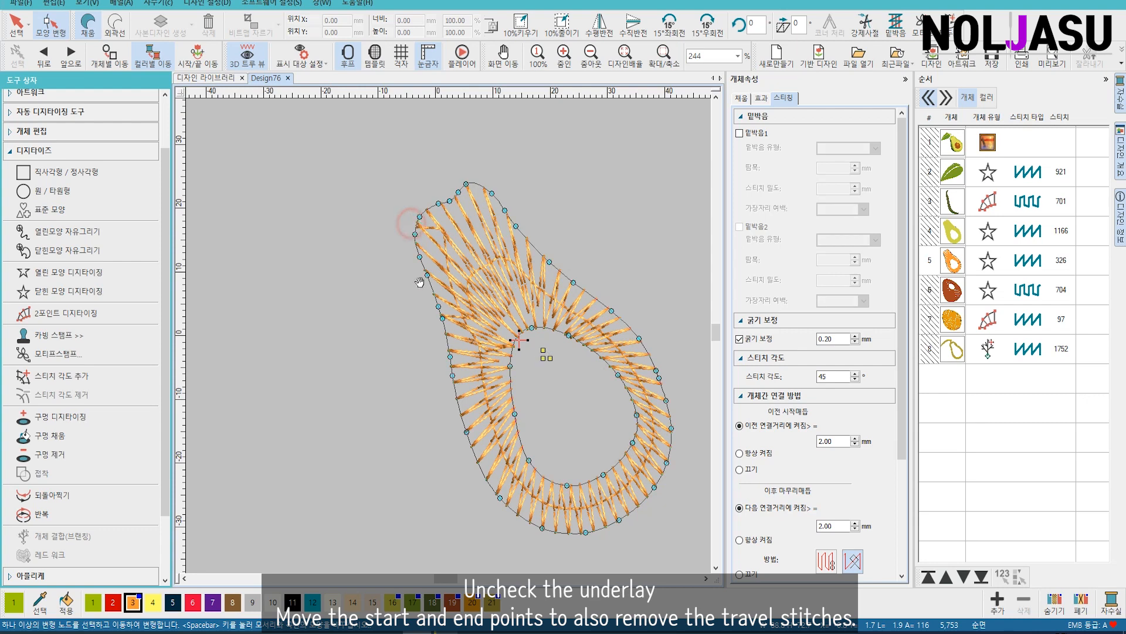
{"action": "left_click", "coordinate": [660, 261]}
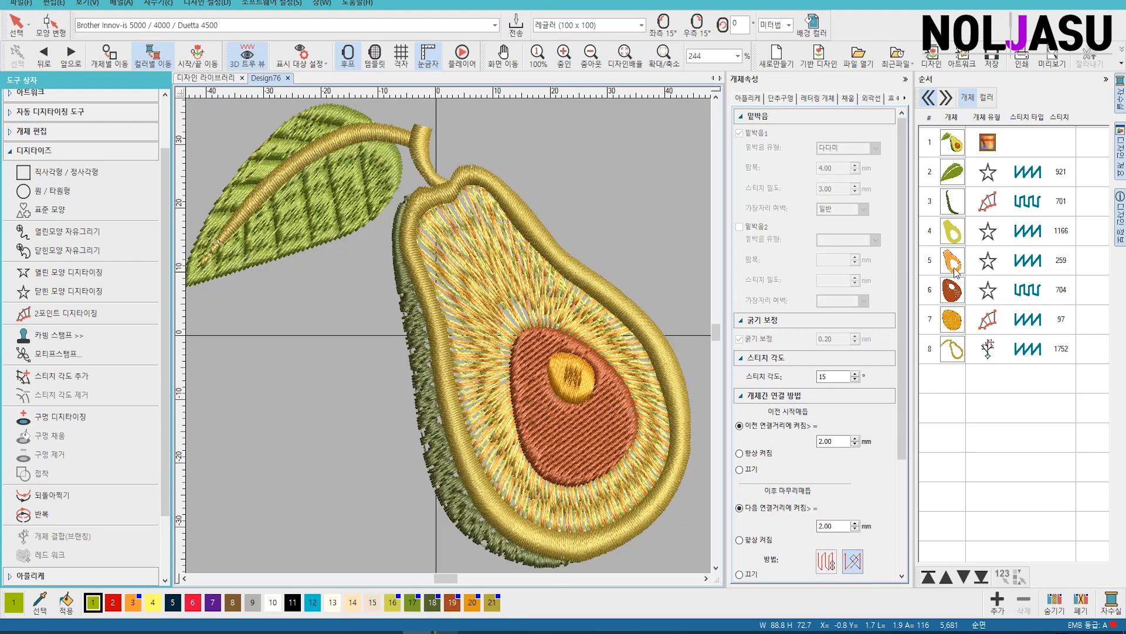
- Move the orange highlight off the seed to check the area beneath it, and undo the move
{"action": "left_click", "coordinate": [952, 296]}
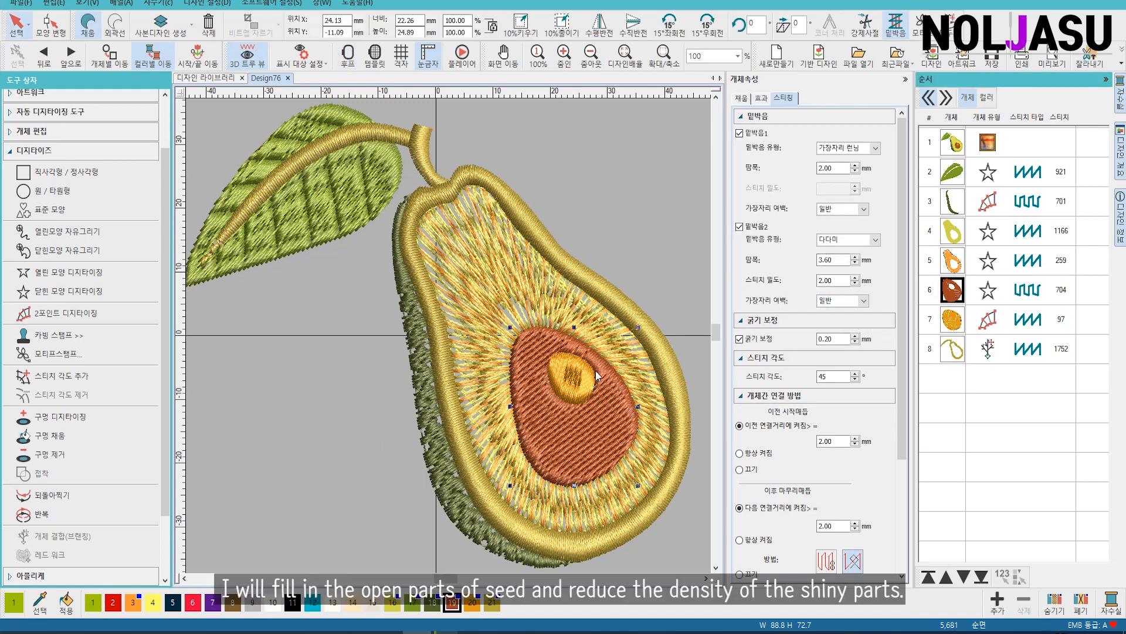
{"action": "left_click_drag", "start_coordinate": [580, 382], "coordinate": [682, 245]}
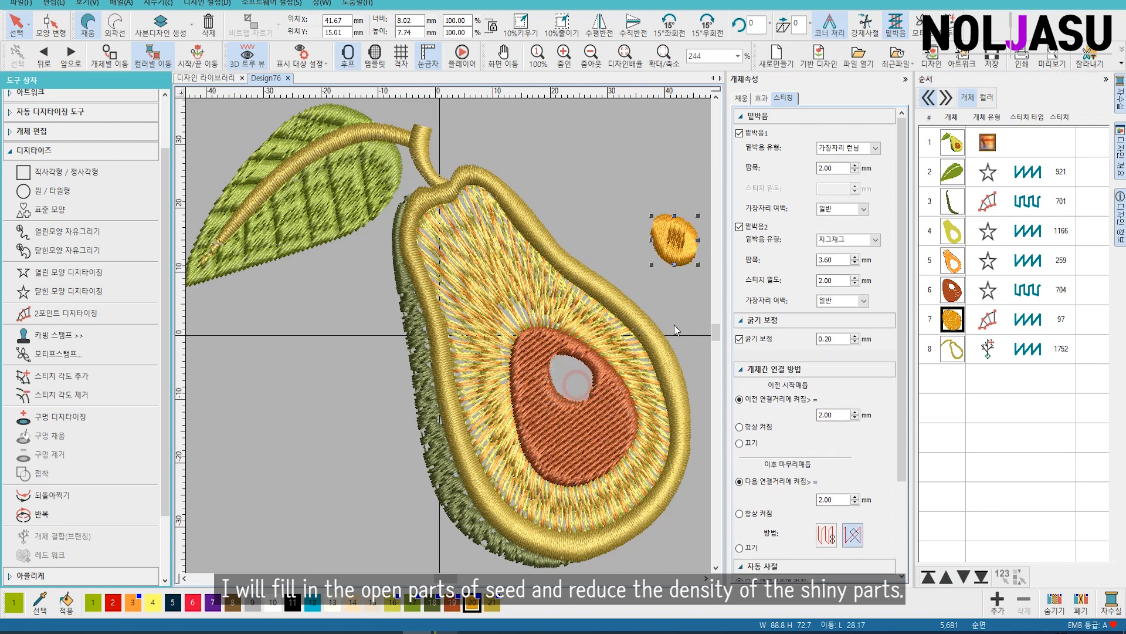
{"action": "key", "text": "ctrl+z"}
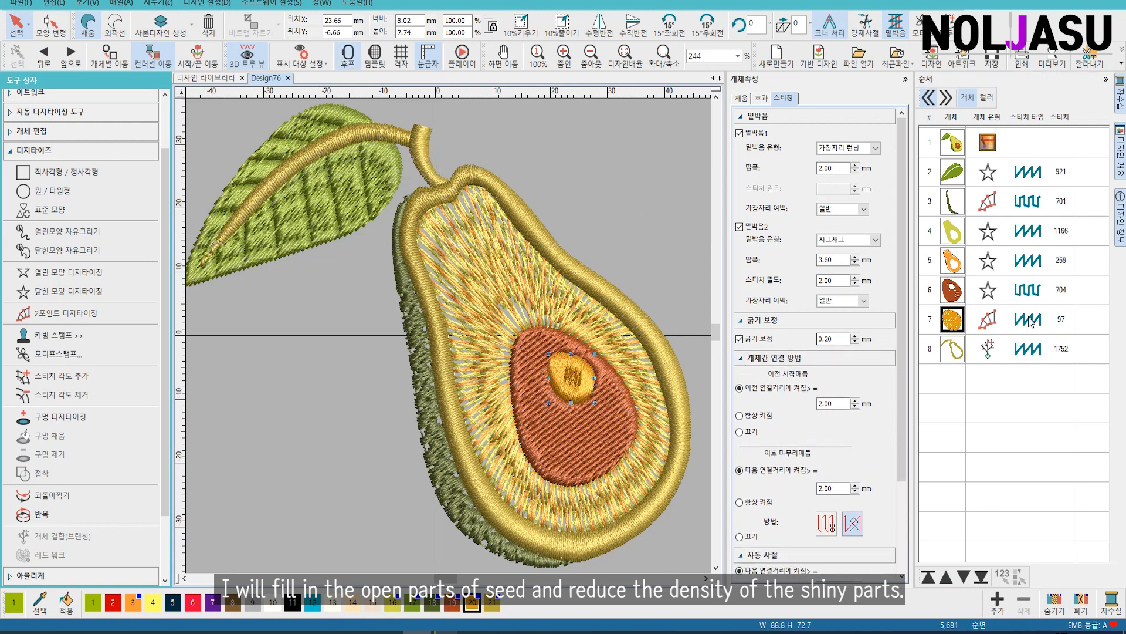
- Turn off underlay 1 (밑박음1) for the orange highlight on the seed
{"action": "left_click", "coordinate": [952, 292]}
{"action": "left_click", "coordinate": [956, 323]}
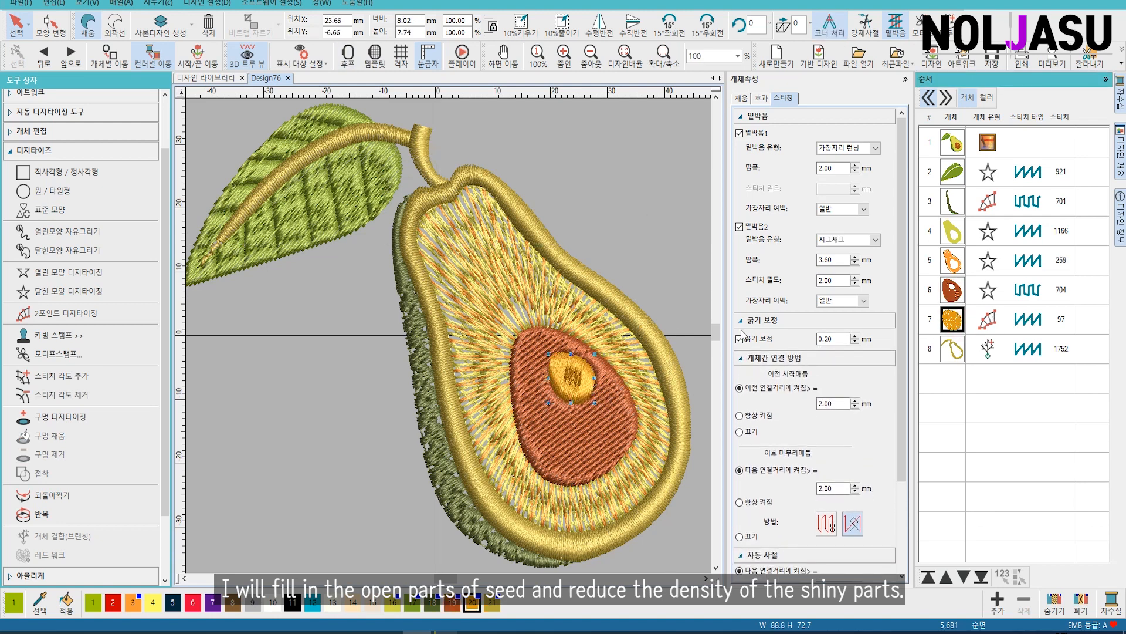
{"action": "left_click", "coordinate": [740, 133]}
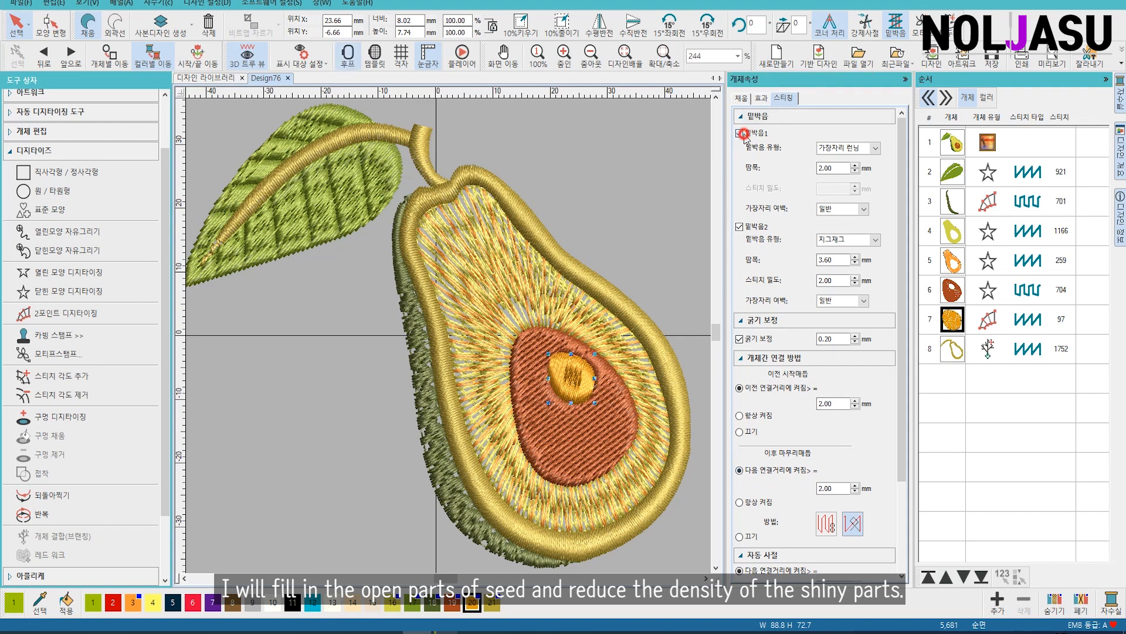
- Set the highlight's satin fill to a manual density (수동 밀도) of 0.80 mm
{"action": "left_click", "coordinate": [741, 97]}
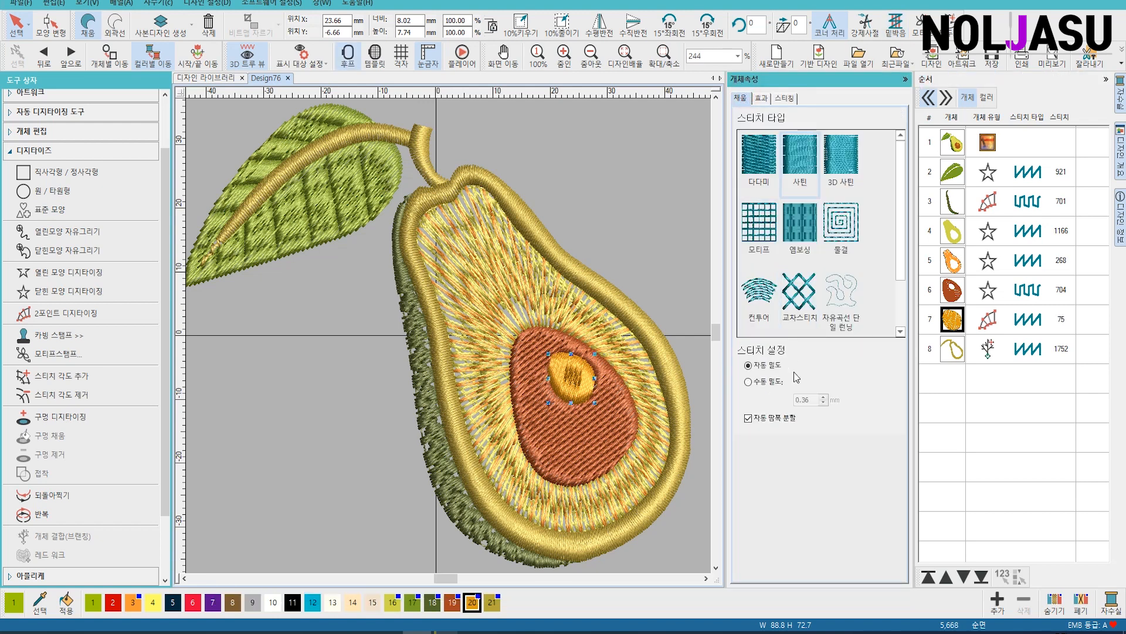
{"action": "left_click", "coordinate": [758, 386]}
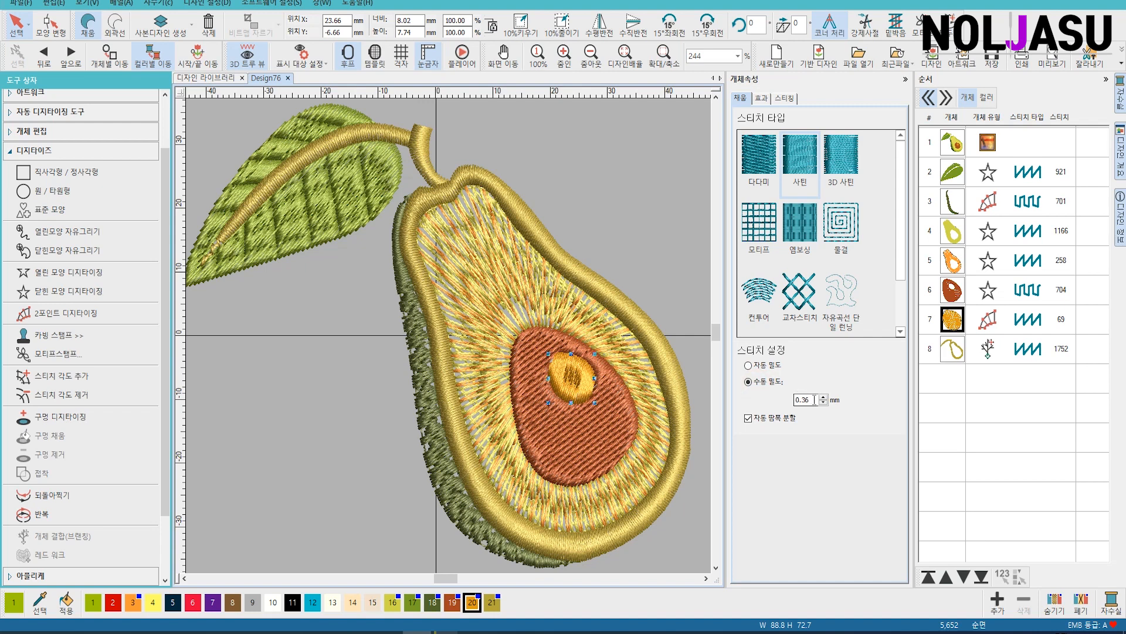
{"action": "left_click_drag", "start_coordinate": [815, 400], "coordinate": [767, 404]}
{"action": "type", "text": ".8"}
{"action": "key", "text": "Return"}
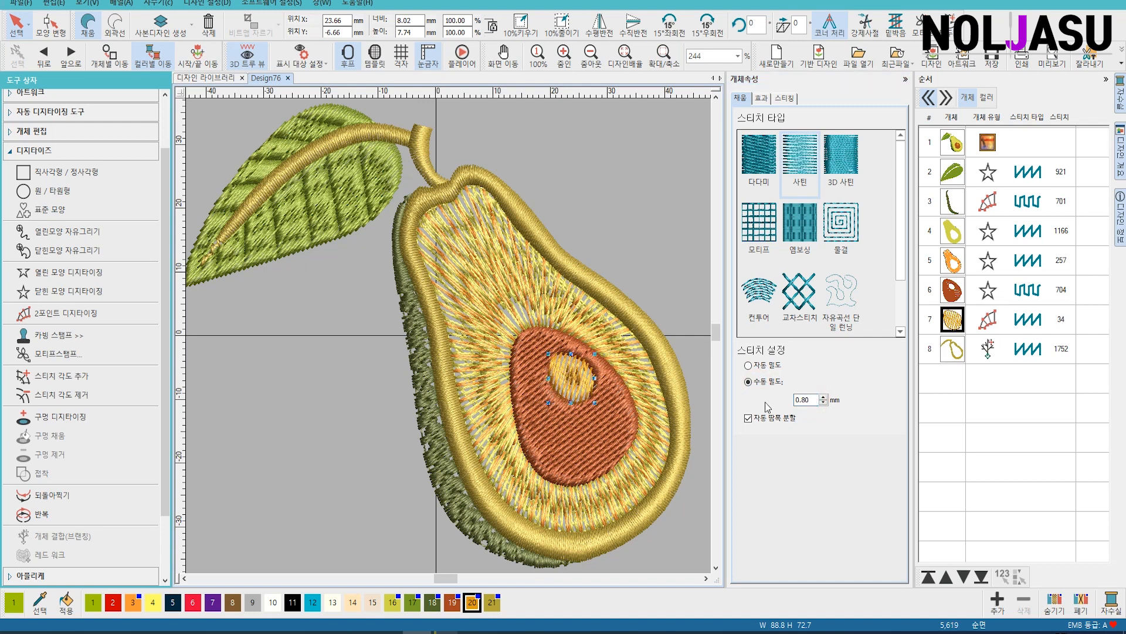
- Remove the hole in the brown seed (구멍 제거) and set the seed's pull compensation (굵기 보정) to 0.50 mm
{"action": "left_click", "coordinate": [952, 290]}
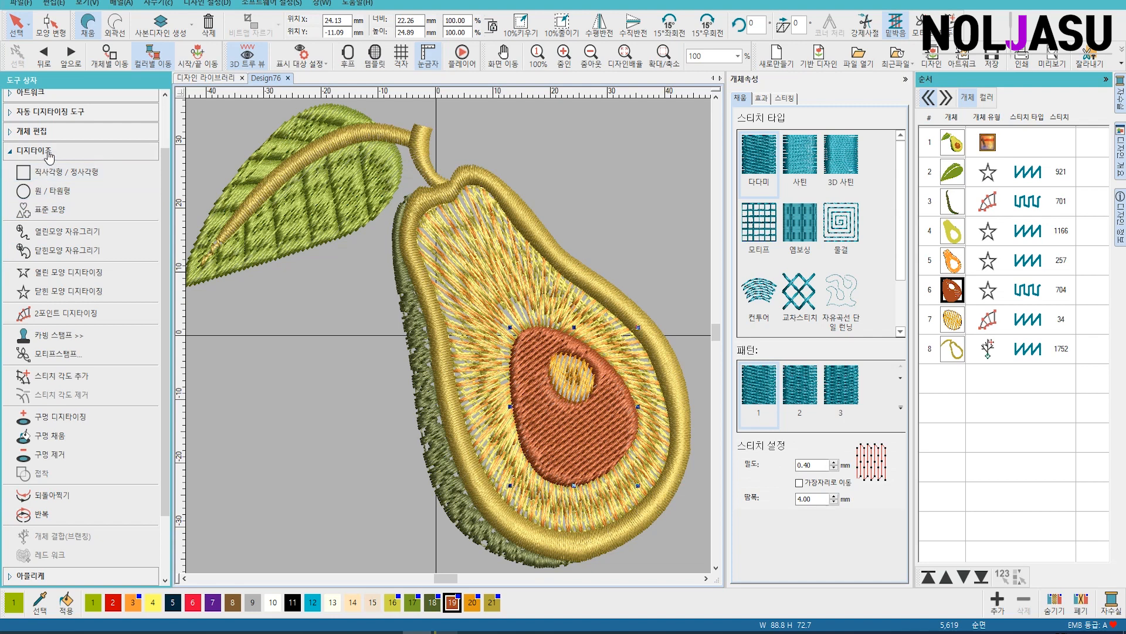
{"action": "left_click", "coordinate": [41, 454]}
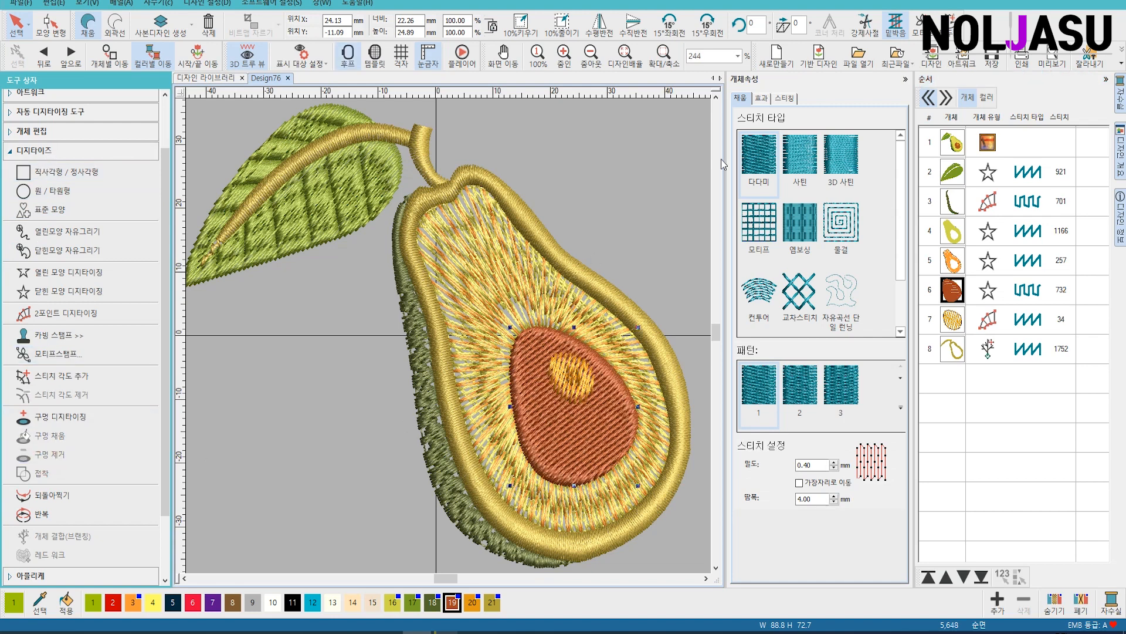
{"action": "left_click", "coordinate": [785, 96]}
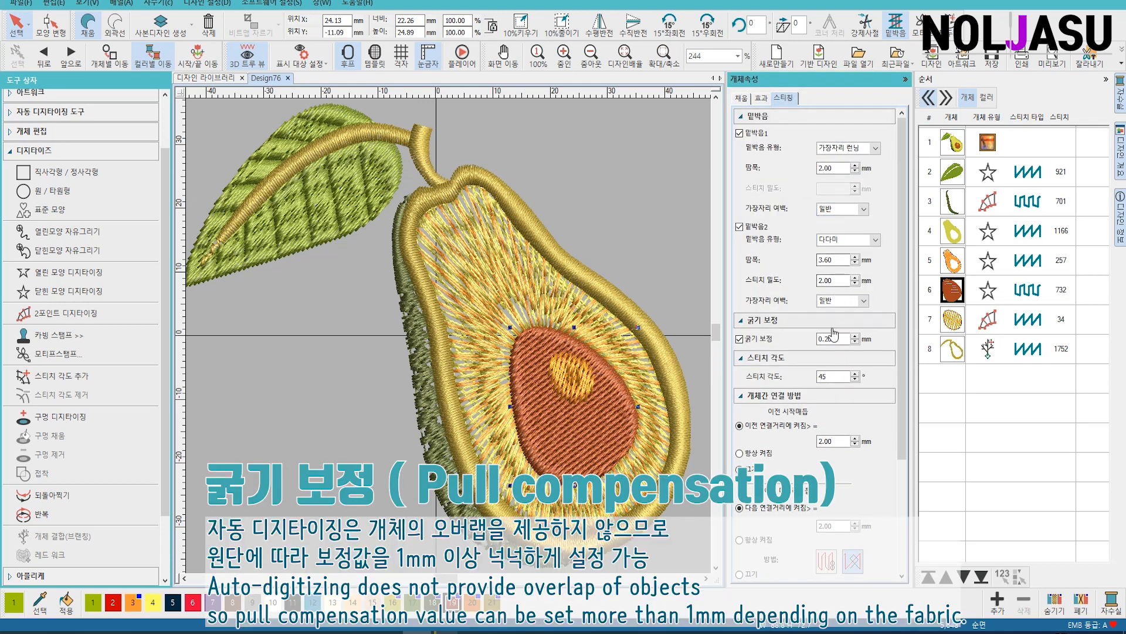
{"action": "double_click", "coordinate": [838, 339]}
{"action": "type", "text": "0.5"}
{"action": "key", "text": "Return"}
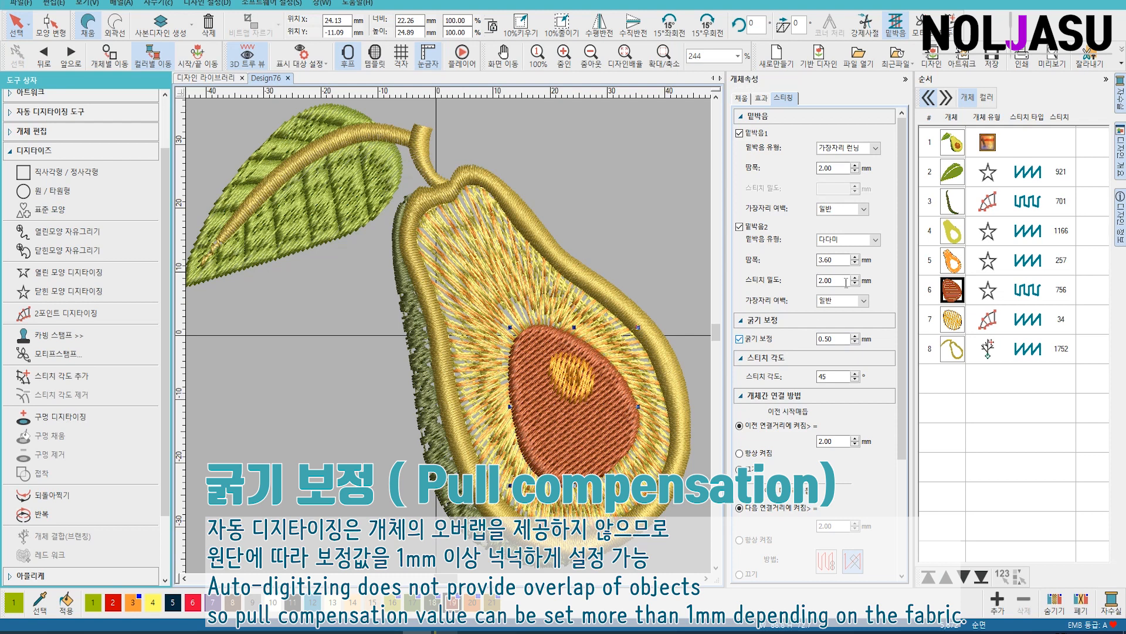
- Set the pull compensation of the original yellow flesh object to 0.50 mm and deselect it
{"action": "left_click", "coordinate": [953, 235]}
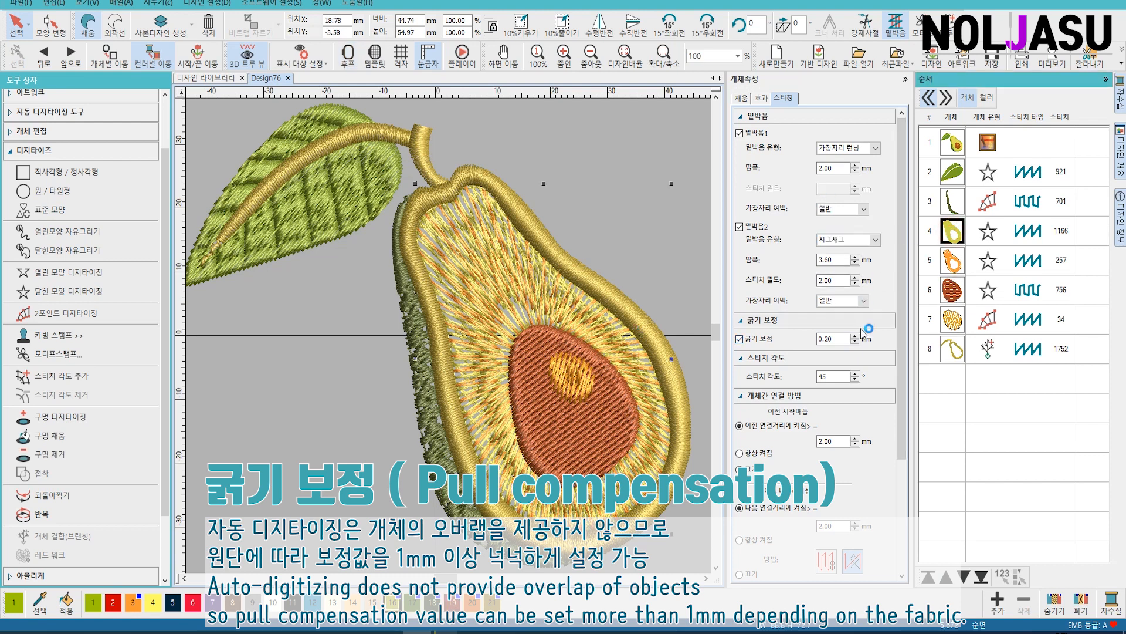
{"action": "double_click", "coordinate": [834, 339]}
{"action": "type", "text": "0."}
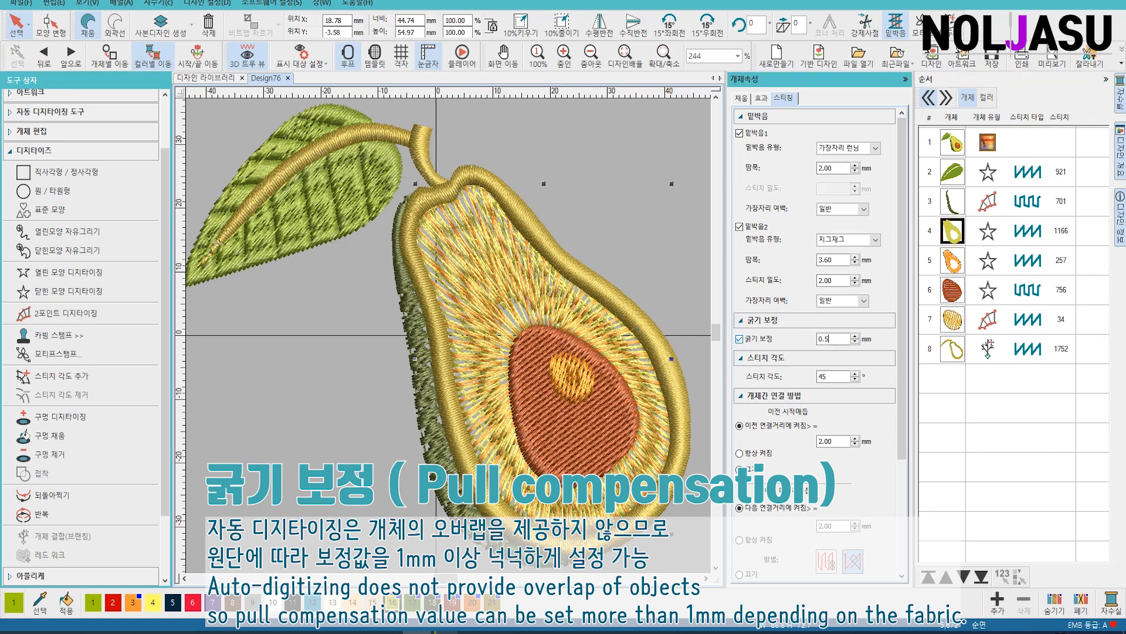
{"action": "type", "text": "5"}
{"action": "left_click", "coordinate": [746, 339]}
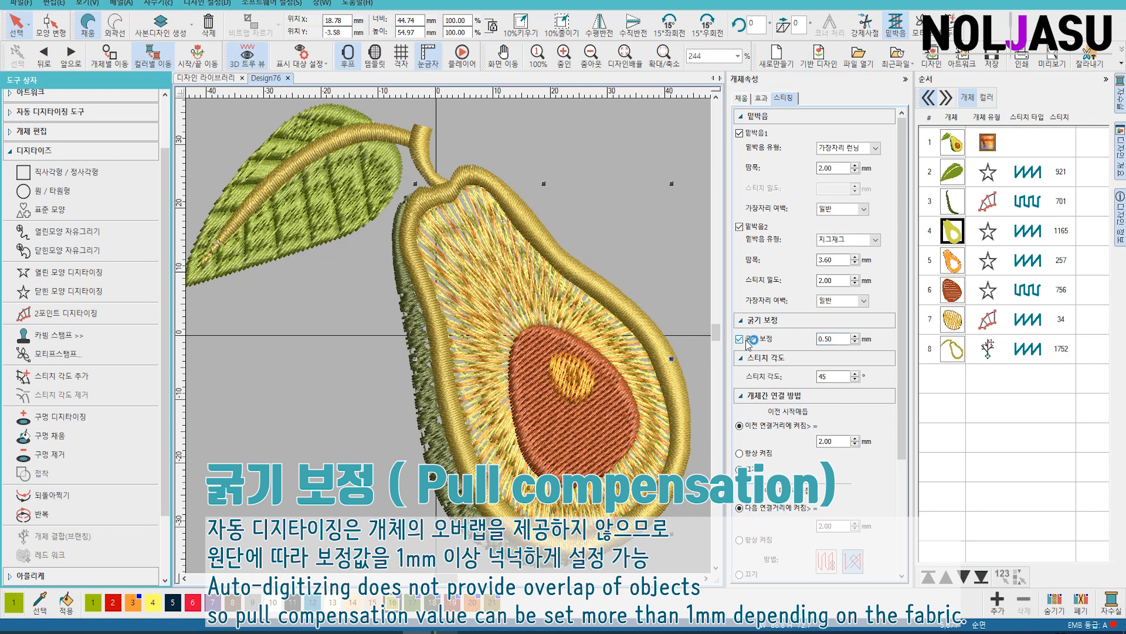
{"action": "left_click", "coordinate": [674, 279]}
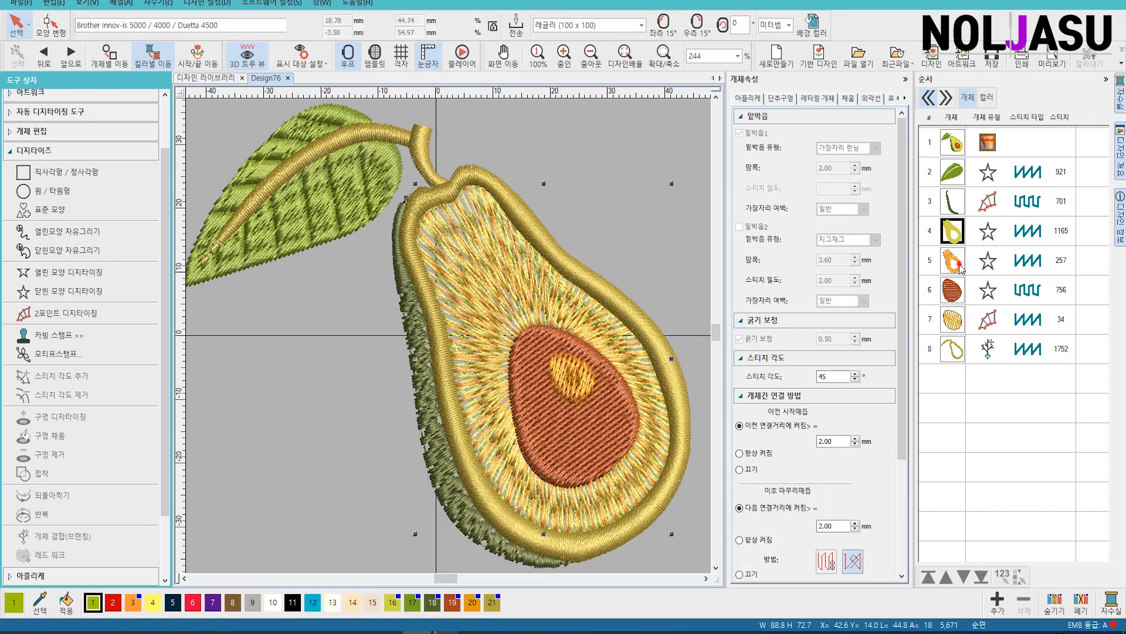
- Add a triple run (트리플 런닝) object outline around the seed using outlines and offsets, without offset outlines
{"action": "left_click", "coordinate": [953, 289]}
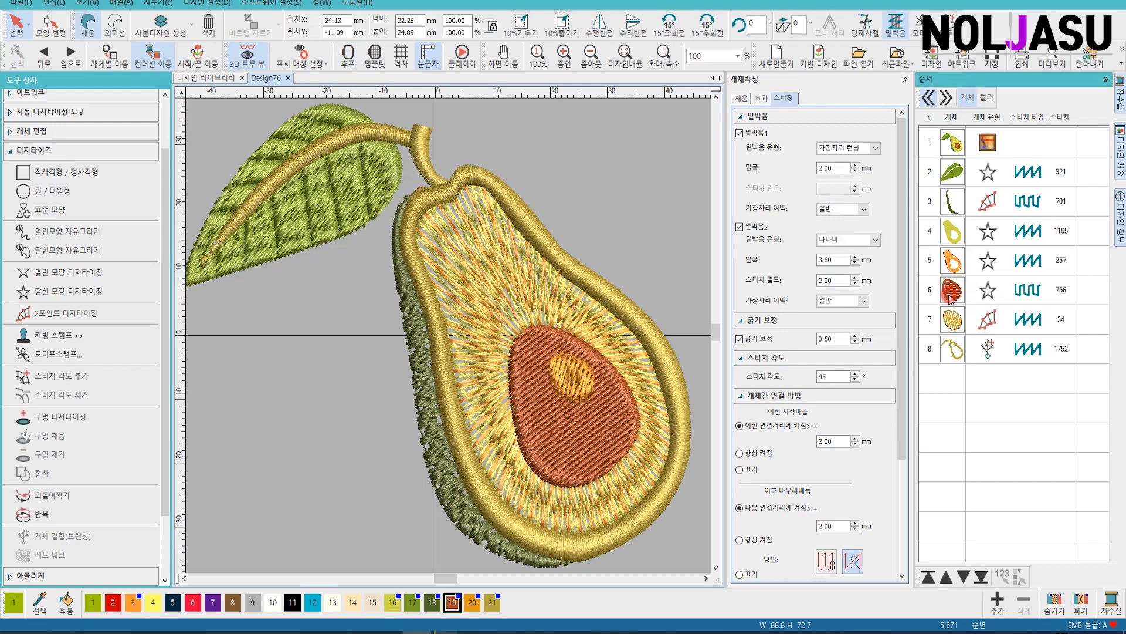
{"action": "left_click", "coordinate": [88, 151]}
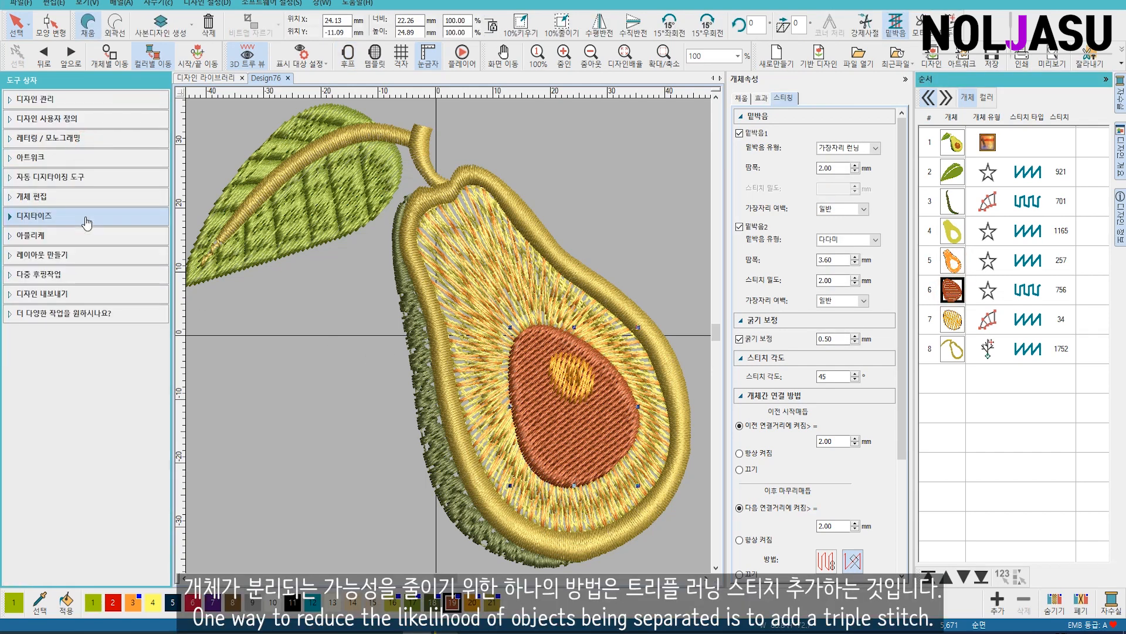
{"action": "left_click", "coordinate": [69, 255]}
{"action": "left_click", "coordinate": [62, 496]}
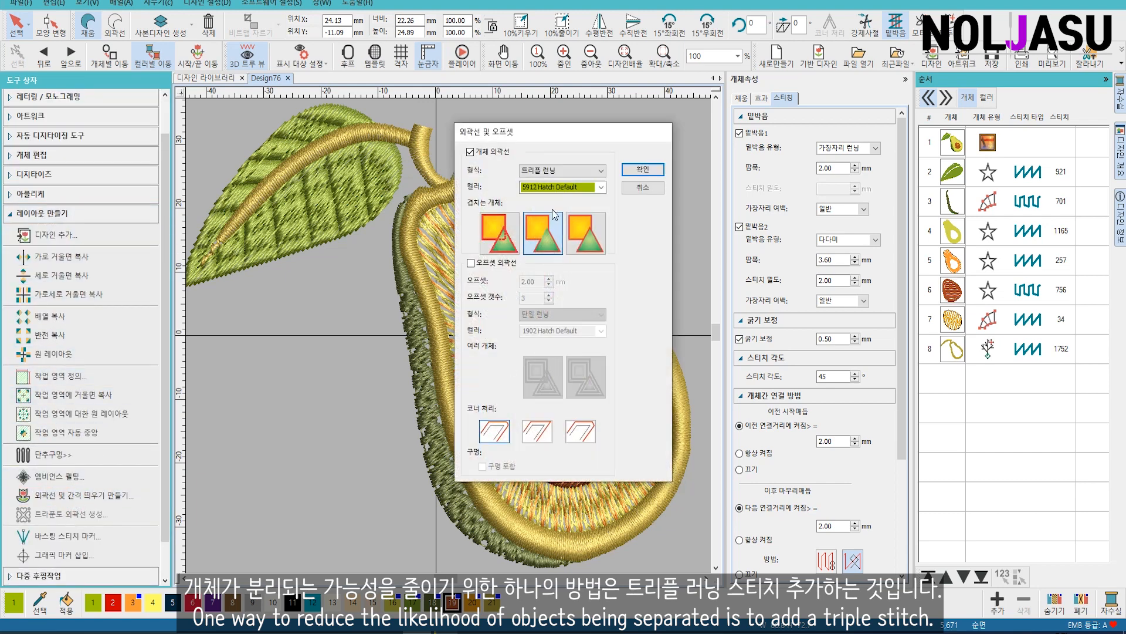
{"action": "left_click", "coordinate": [645, 171]}
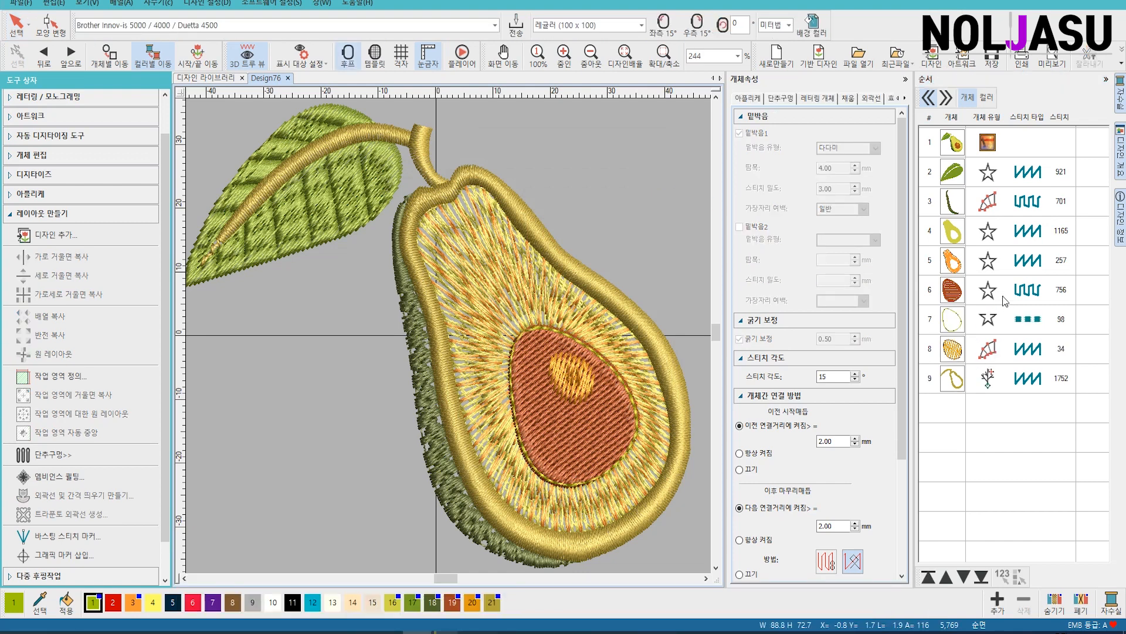
- Recolour the triple run outline in the seed's colour 19 and apply closest join (최근접연결) to the seed and outline together
{"action": "left_click", "coordinate": [955, 295]}
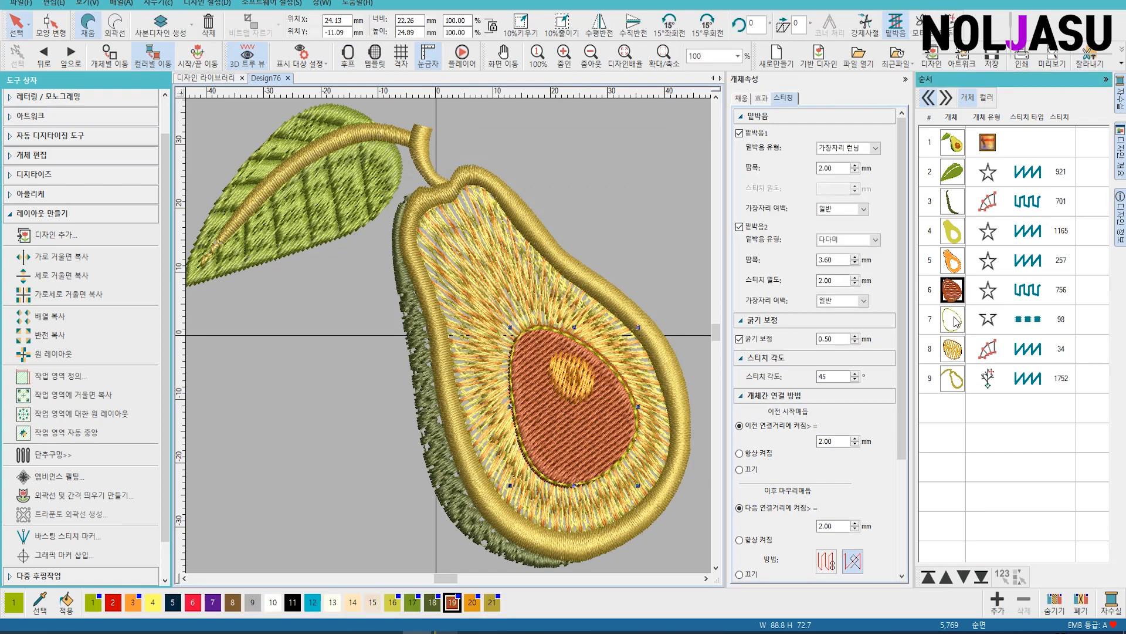
{"action": "left_click", "coordinate": [955, 324]}
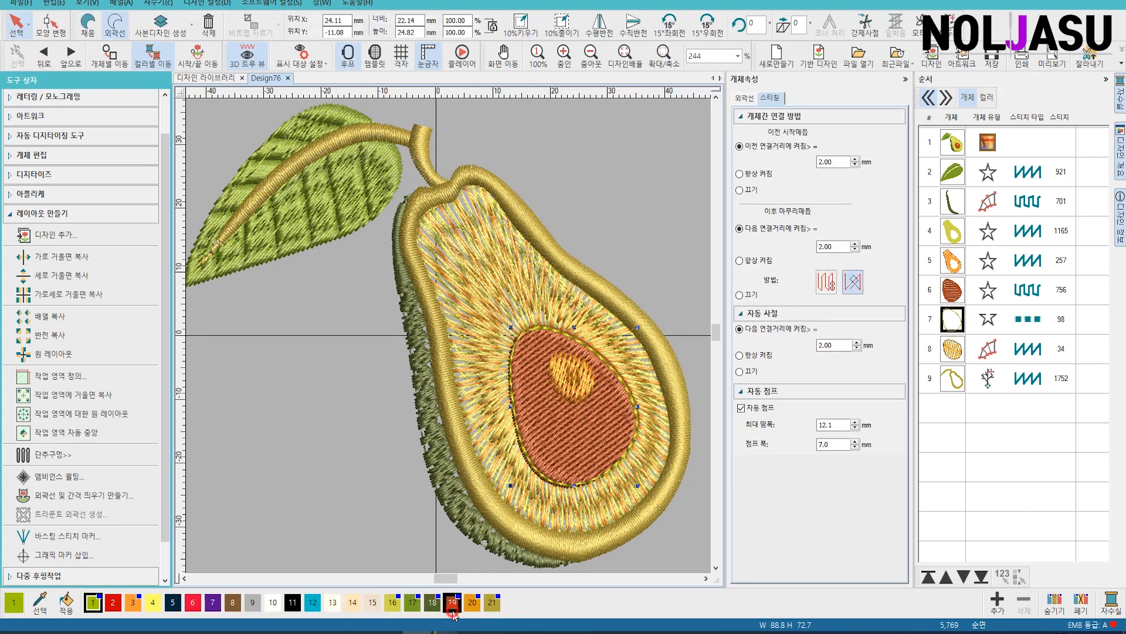
{"action": "left_click", "coordinate": [953, 291], "text": "ctrl"}
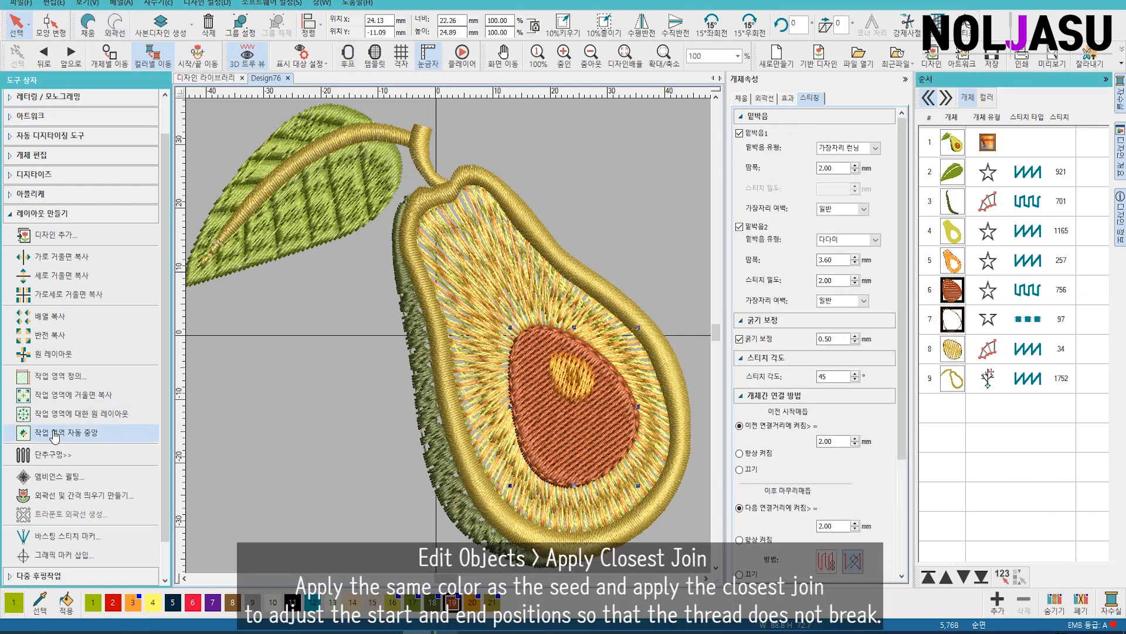
{"action": "scroll", "coordinate": [70, 336], "scroll_direction": "up", "scroll_amount": 1}
{"action": "left_click", "coordinate": [35, 196]}
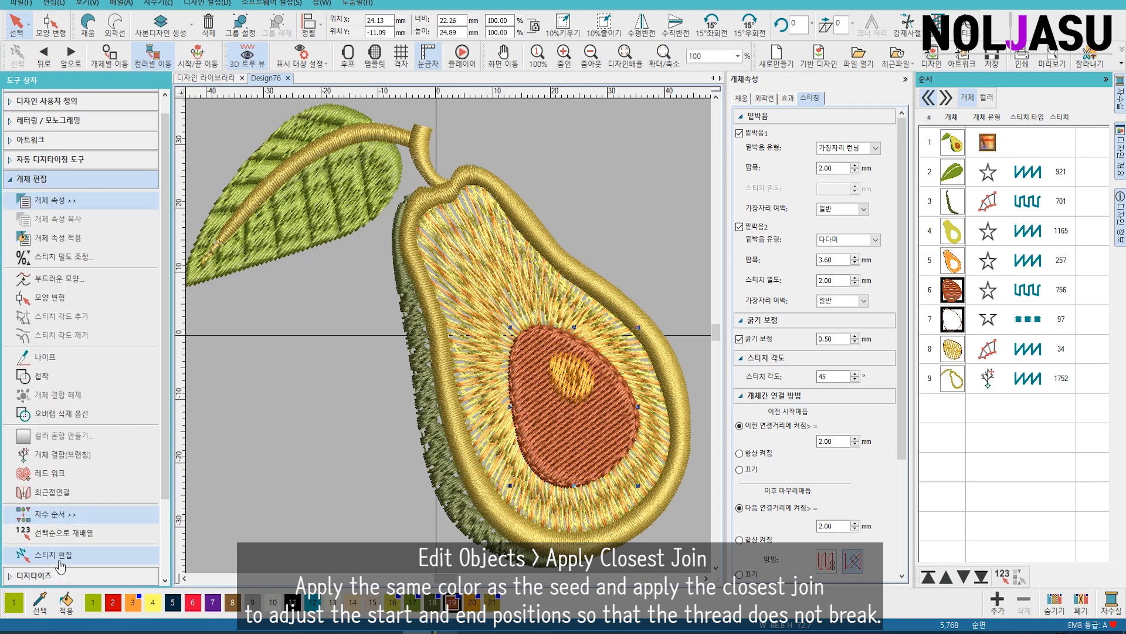
{"action": "left_click", "coordinate": [65, 493]}
{"action": "left_click", "coordinate": [657, 241]}
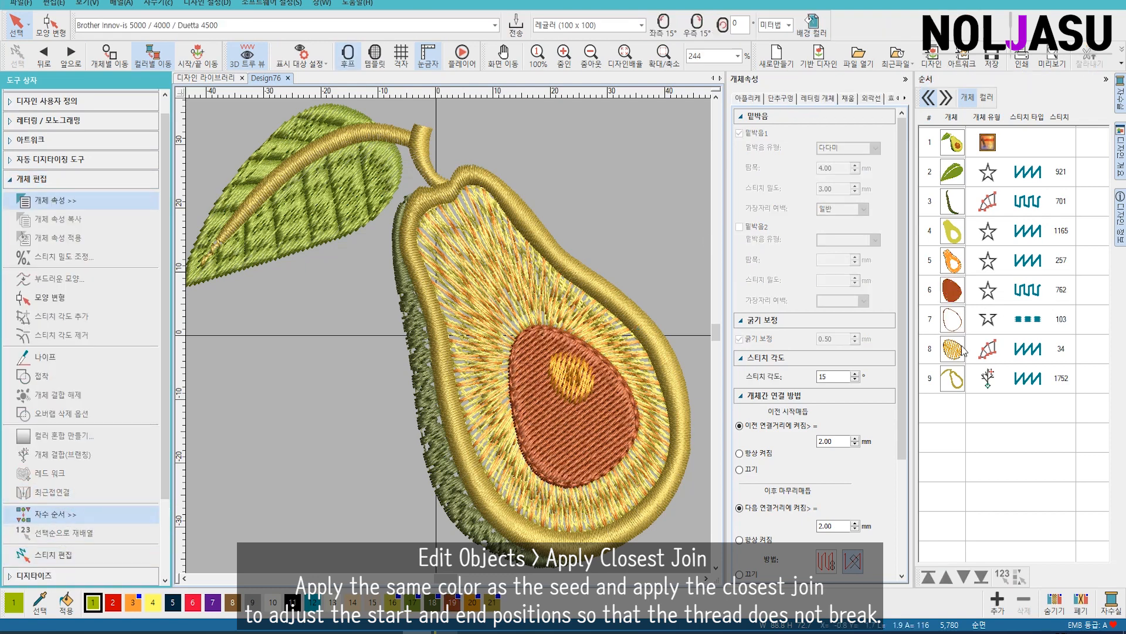
- Apply the elastic embossing fill (탄성 엠보싱 필) with the Chevron4 pattern to the yellow satin border object
{"action": "left_click", "coordinate": [951, 382]}
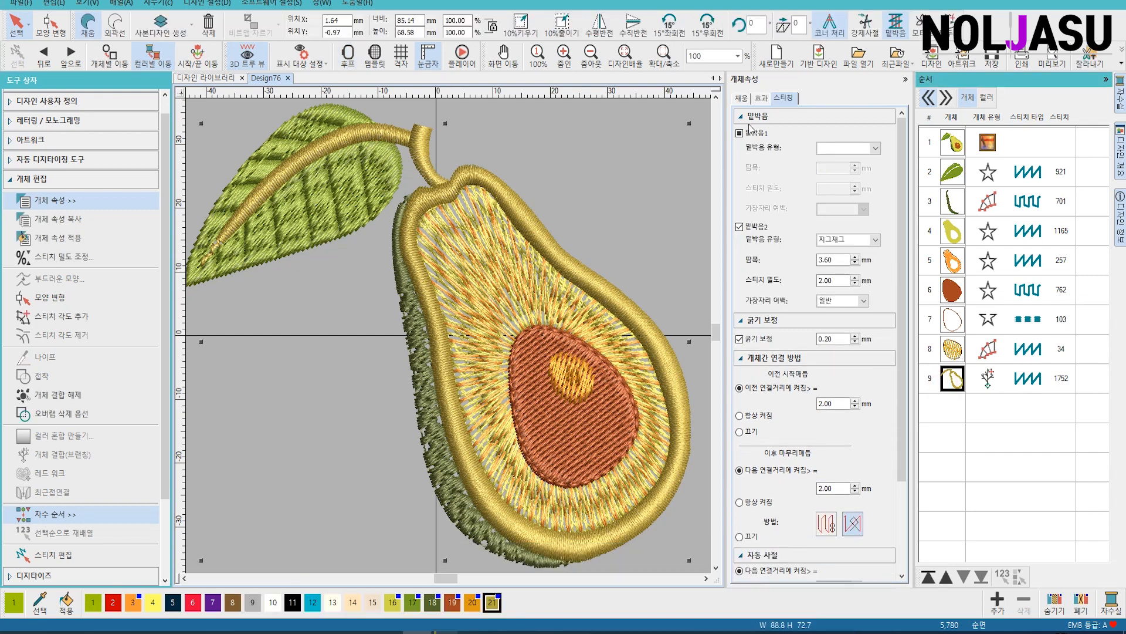
{"action": "left_click", "coordinate": [741, 98]}
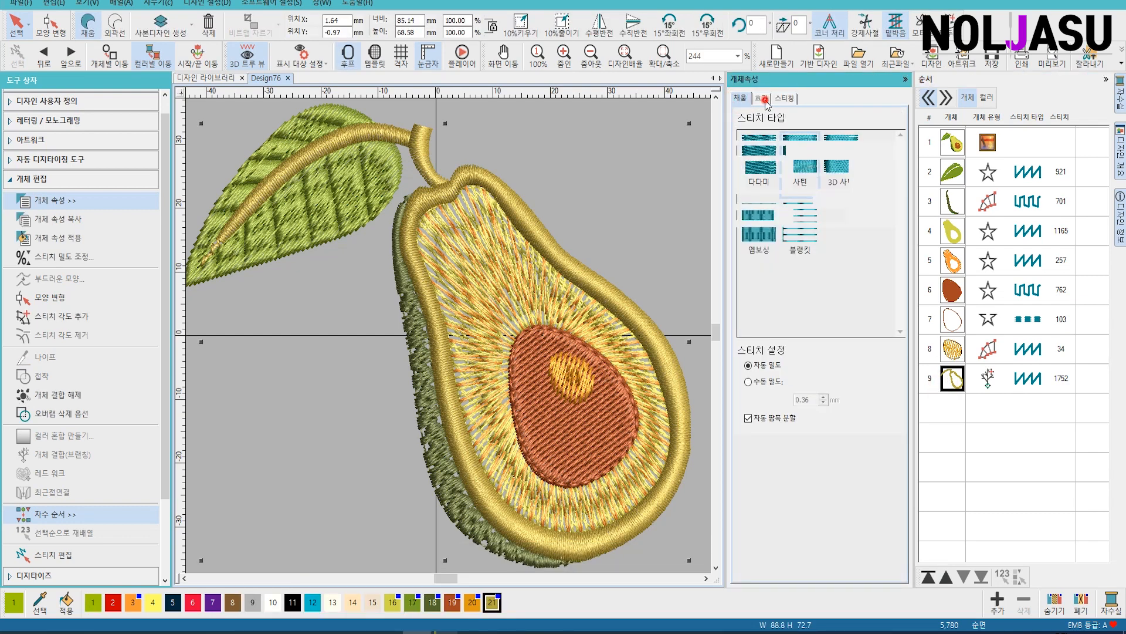
{"action": "left_click", "coordinate": [762, 98]}
{"action": "left_click", "coordinate": [743, 268]}
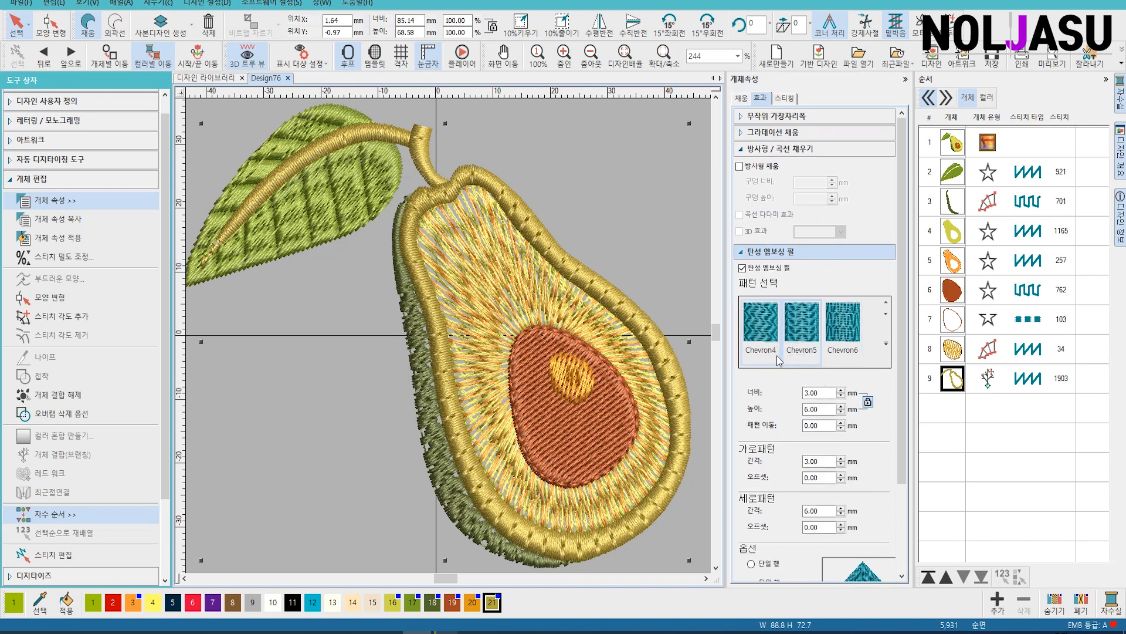
{"action": "left_click", "coordinate": [773, 351]}
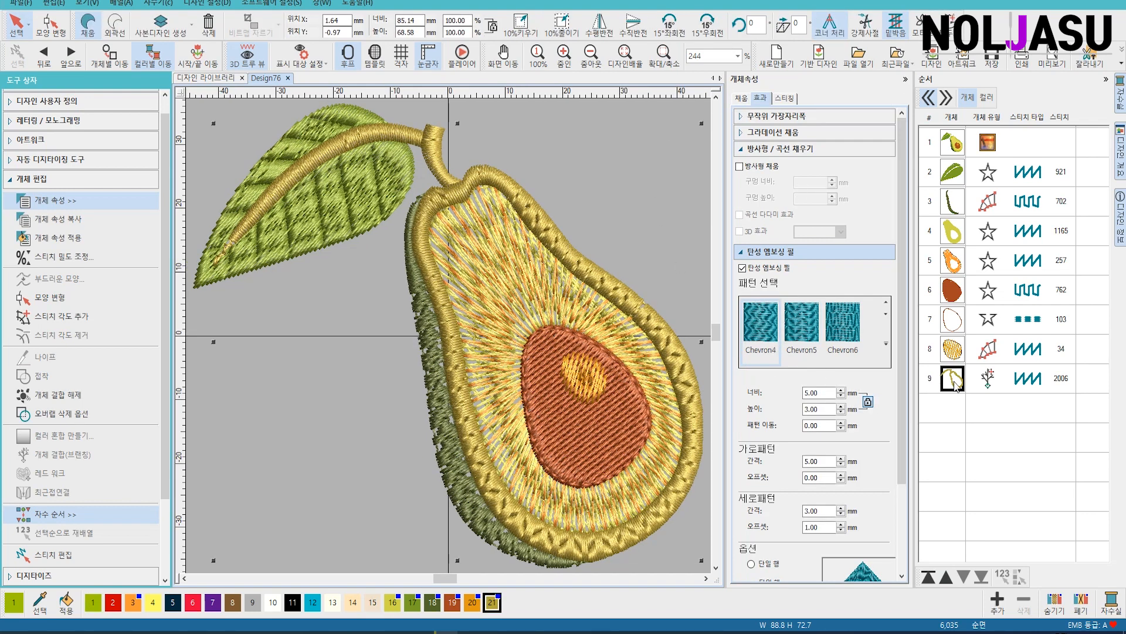
- Add triple run (트리플 런닝) object outlines to the yellow border using outlines and offsets, without offset outlines
{"action": "left_click", "coordinate": [956, 382]}
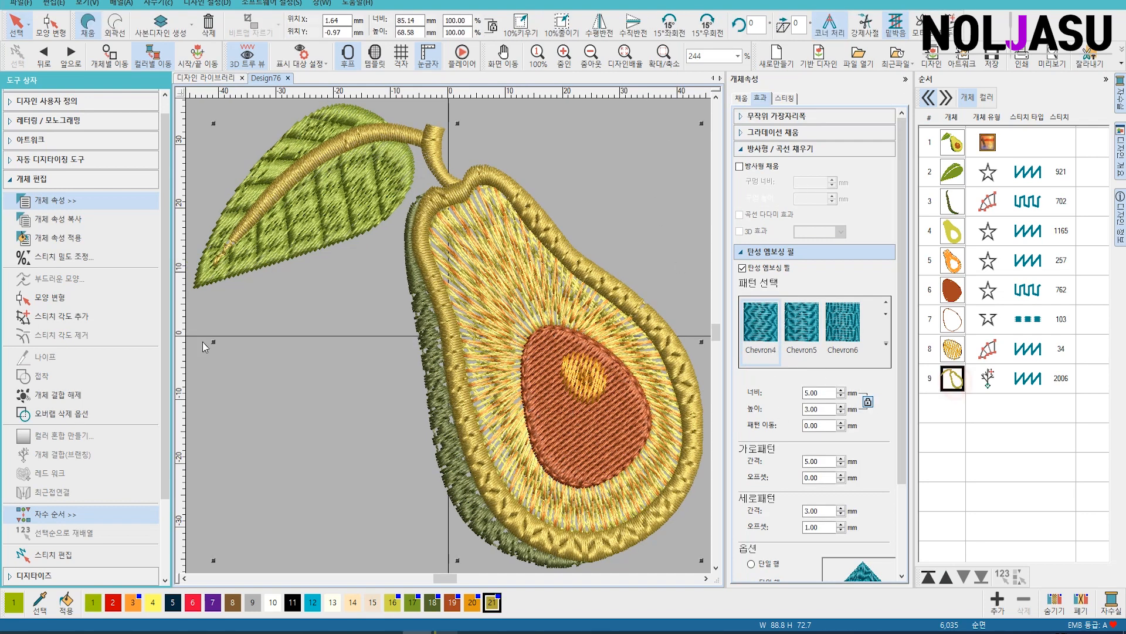
{"action": "left_click", "coordinate": [72, 180]}
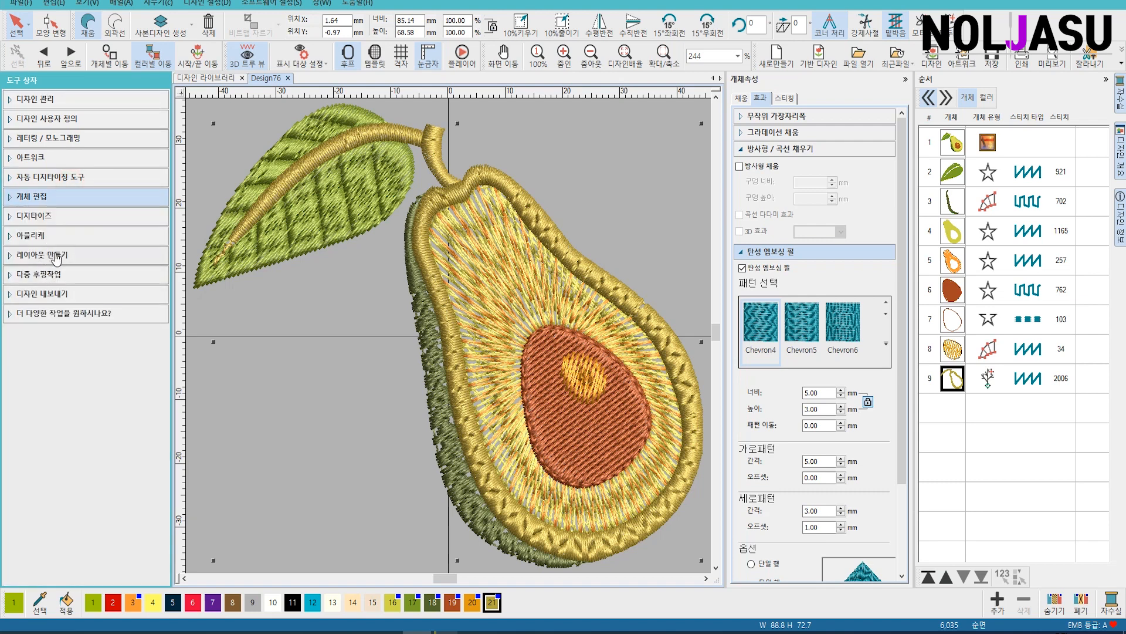
{"action": "left_click", "coordinate": [58, 254]}
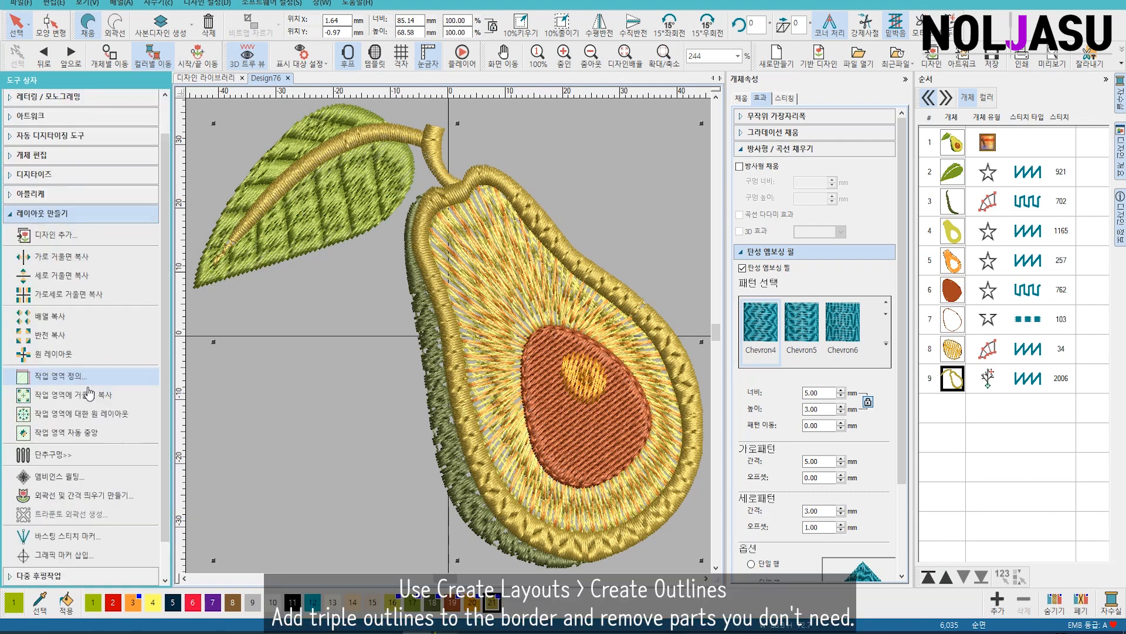
{"action": "left_click", "coordinate": [66, 500]}
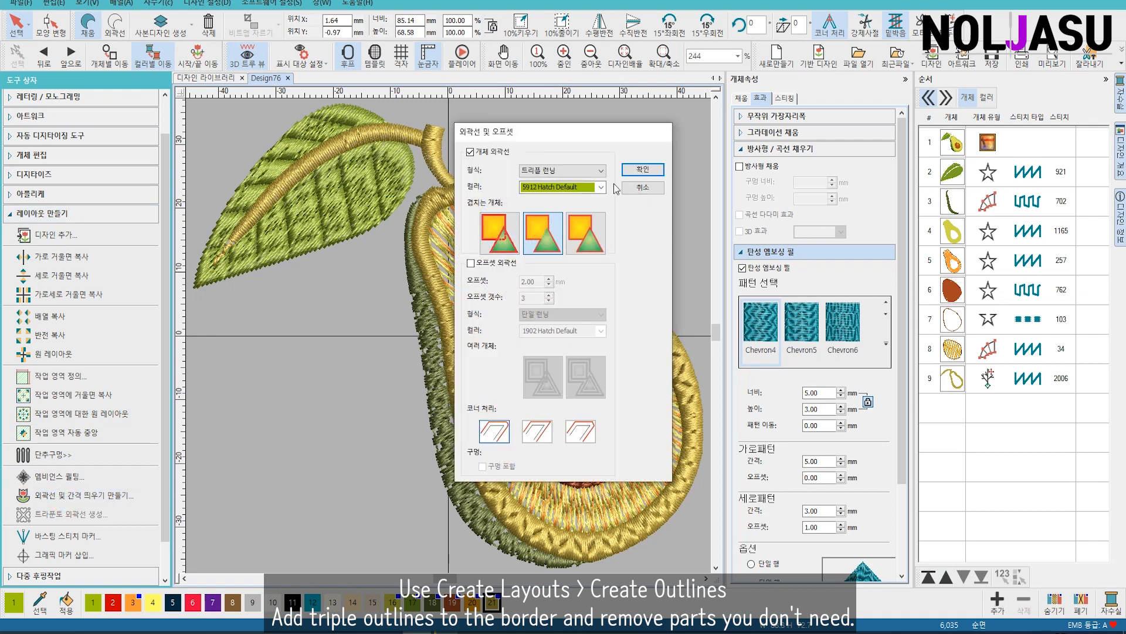
{"action": "left_click", "coordinate": [632, 172]}
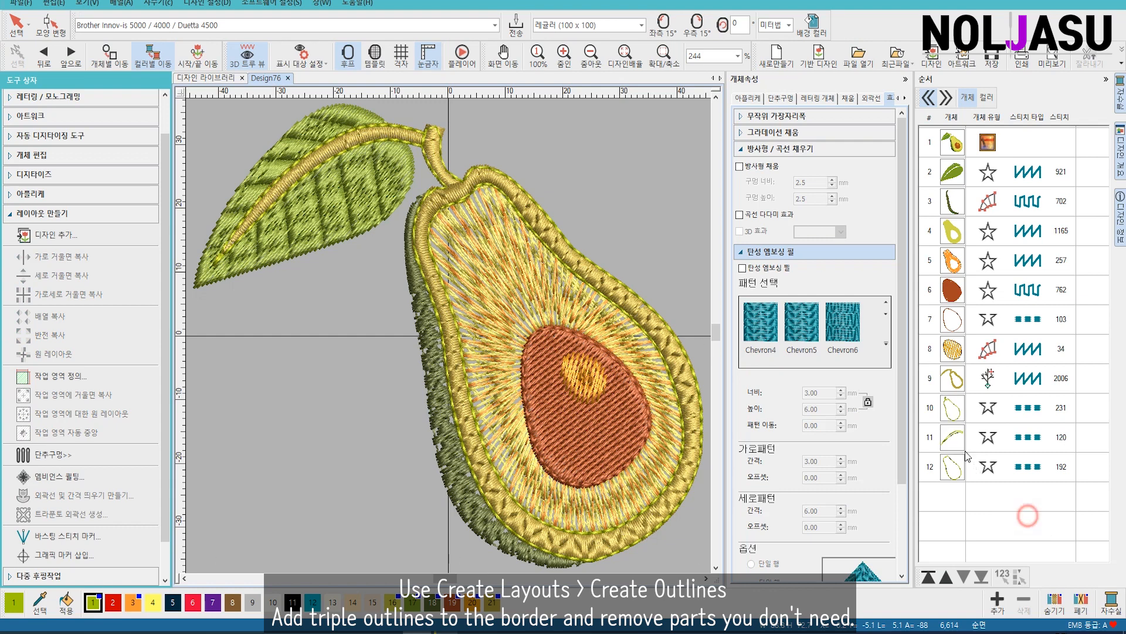
- Delete the outer border and stem outlines, keeping only the triple run outline along the border's inner edge
{"action": "left_click", "coordinate": [953, 422]}
{"action": "left_click", "coordinate": [961, 445], "text": "shift"}
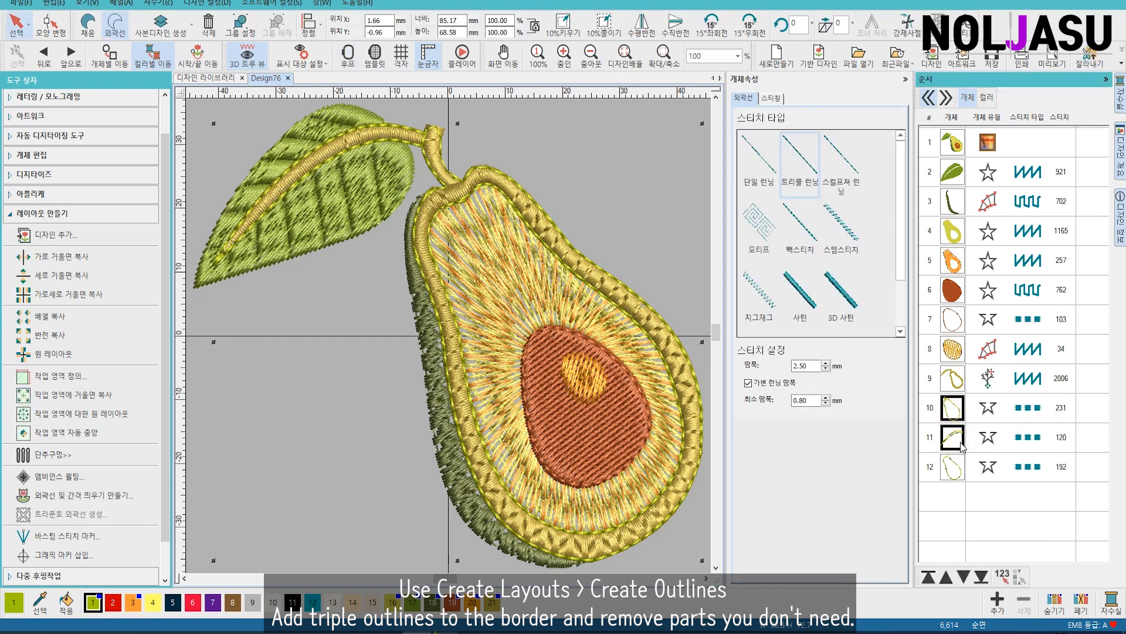
{"action": "key", "text": "Delete"}
- Recolour the remaining triple run outline in the border's colour 21 and apply closest join (최근접연결) to it and the border together
{"action": "left_click", "coordinate": [950, 410]}
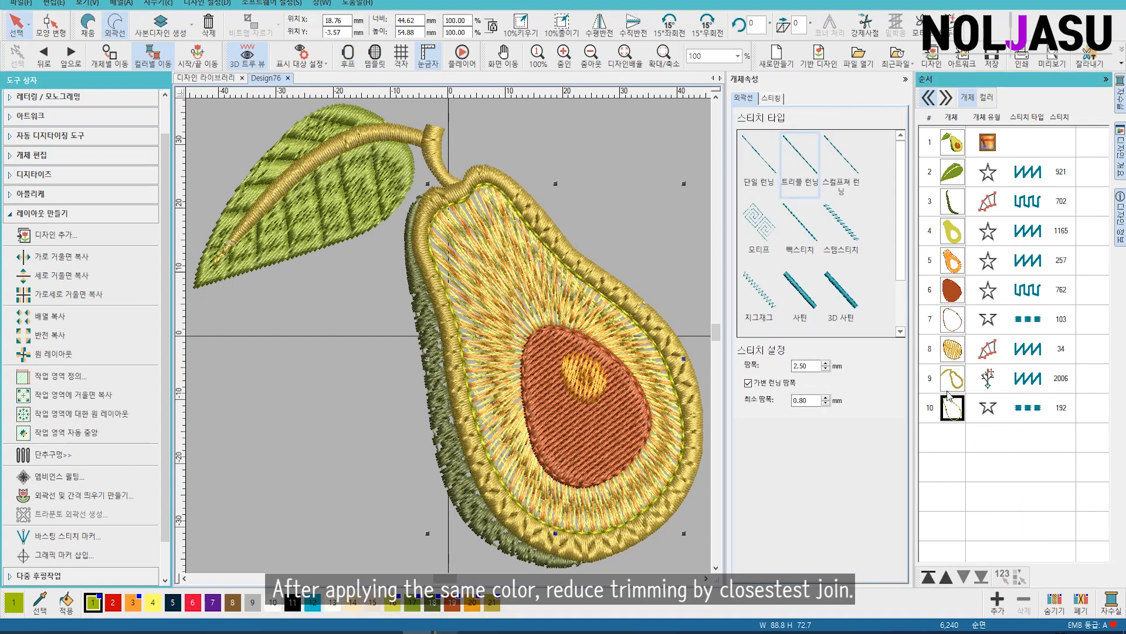
{"action": "left_click", "coordinate": [954, 380]}
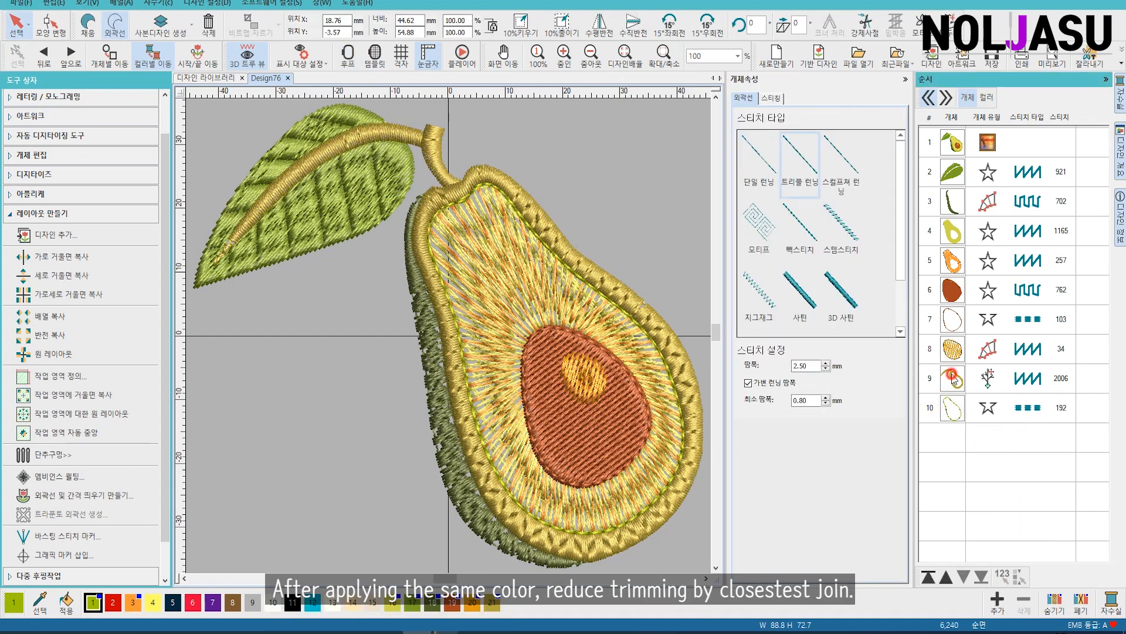
{"action": "left_click", "coordinate": [954, 410]}
{"action": "left_click", "coordinate": [490, 604]}
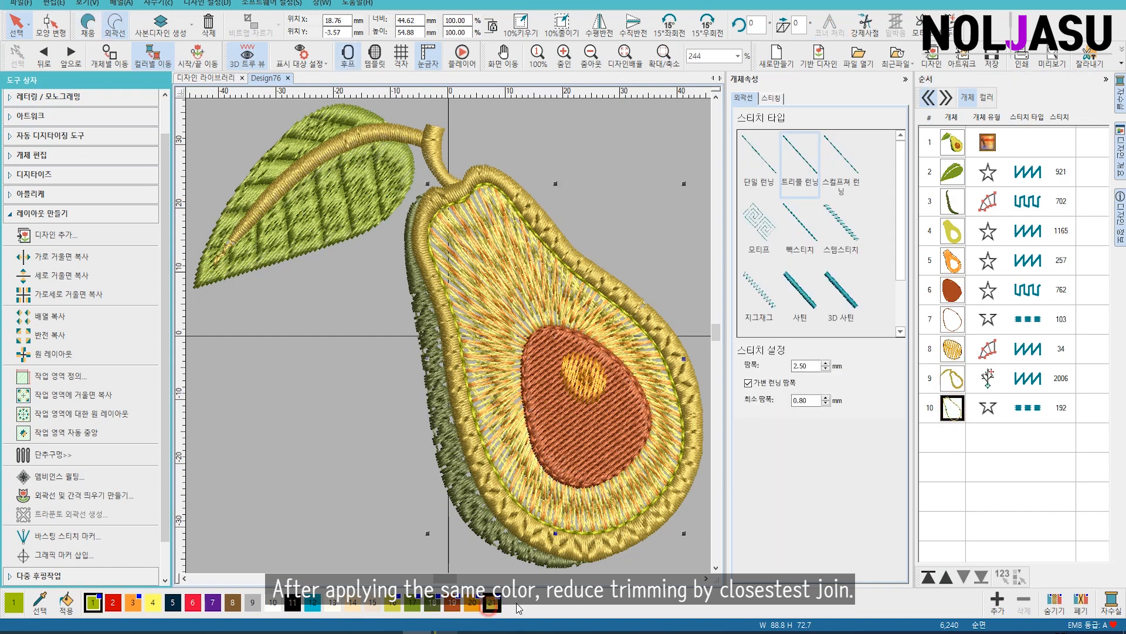
{"action": "left_click", "coordinate": [953, 378], "text": "ctrl"}
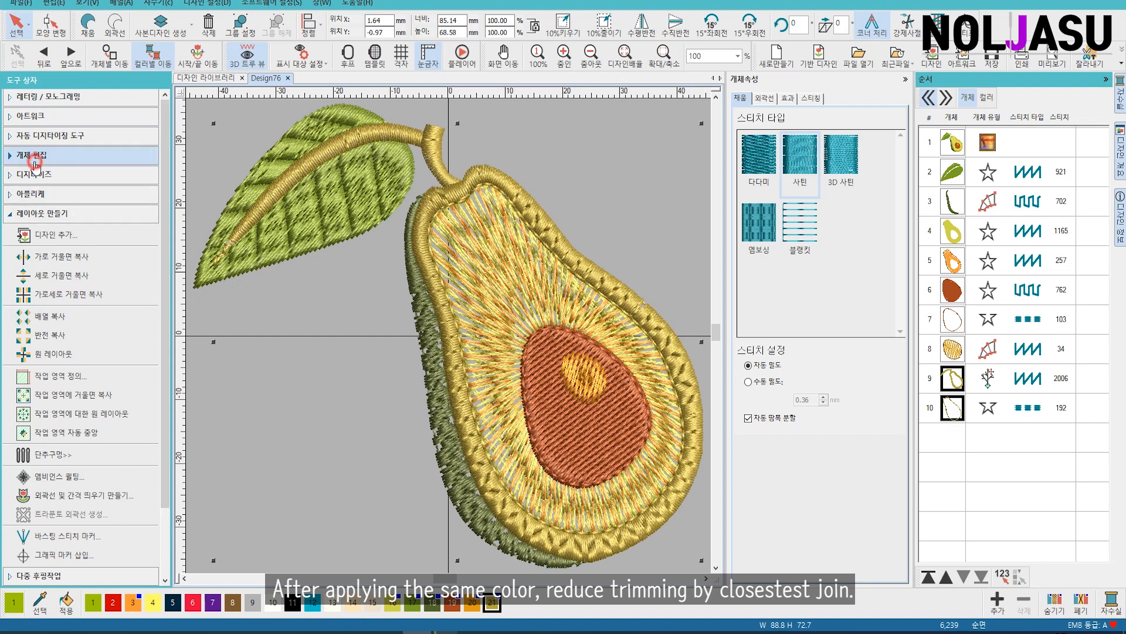
{"action": "left_click", "coordinate": [41, 155]}
{"action": "left_click", "coordinate": [69, 491]}
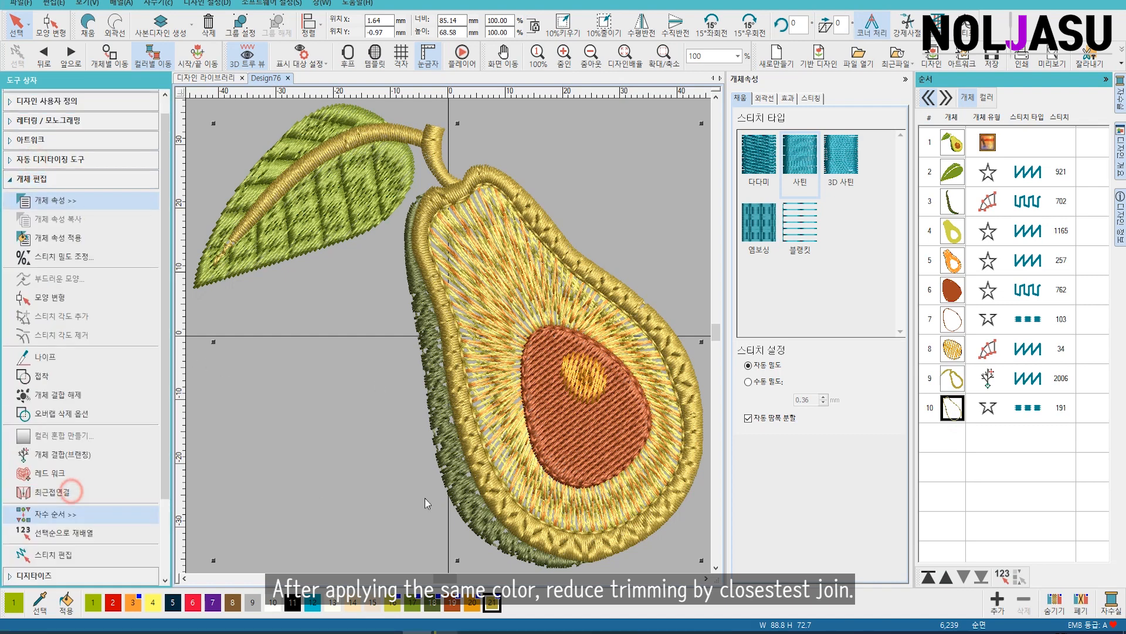
{"action": "left_click", "coordinate": [685, 269]}
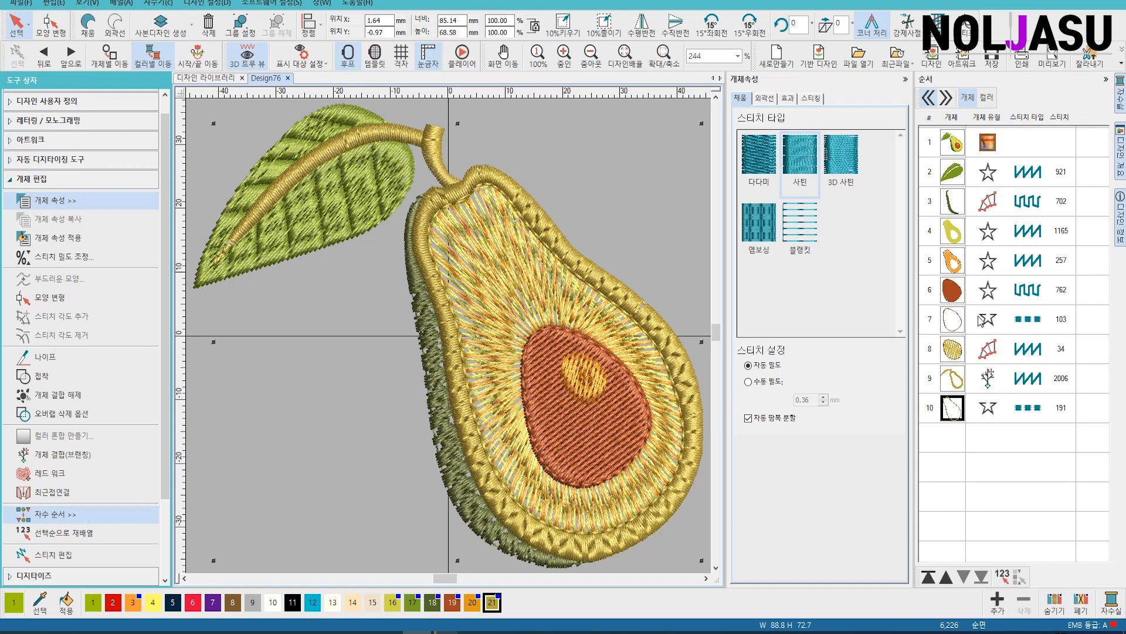
- Apply the elastic embossing fill (탄성 엠보싱 필) with the Chevron4 pattern to the dark green peel object
{"action": "left_click", "coordinate": [952, 201]}
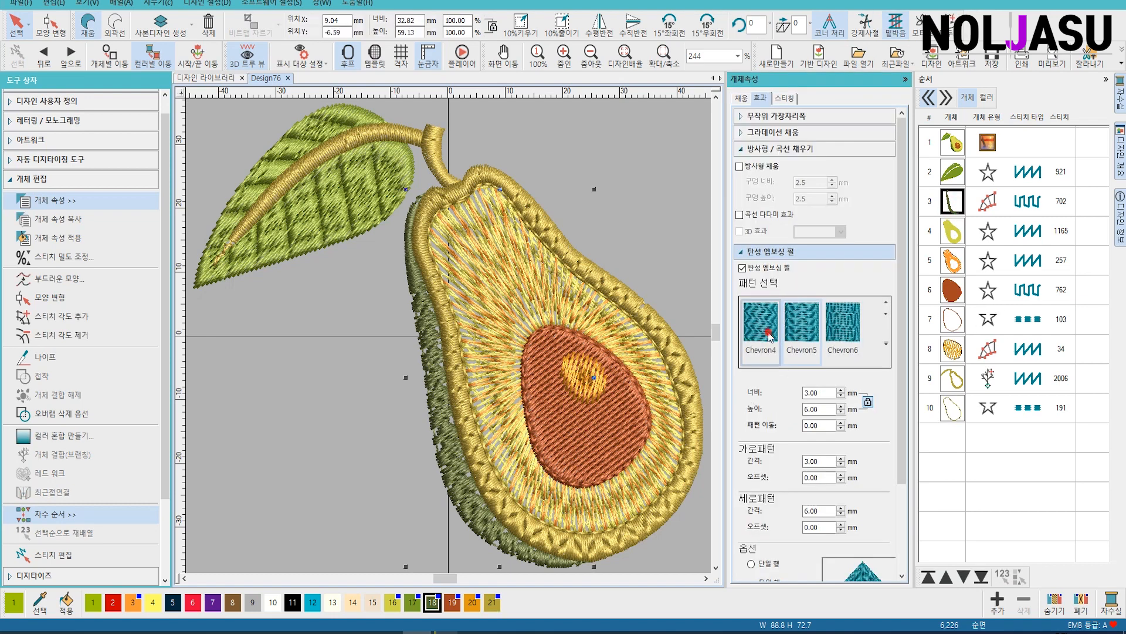
{"action": "left_click", "coordinate": [685, 224]}
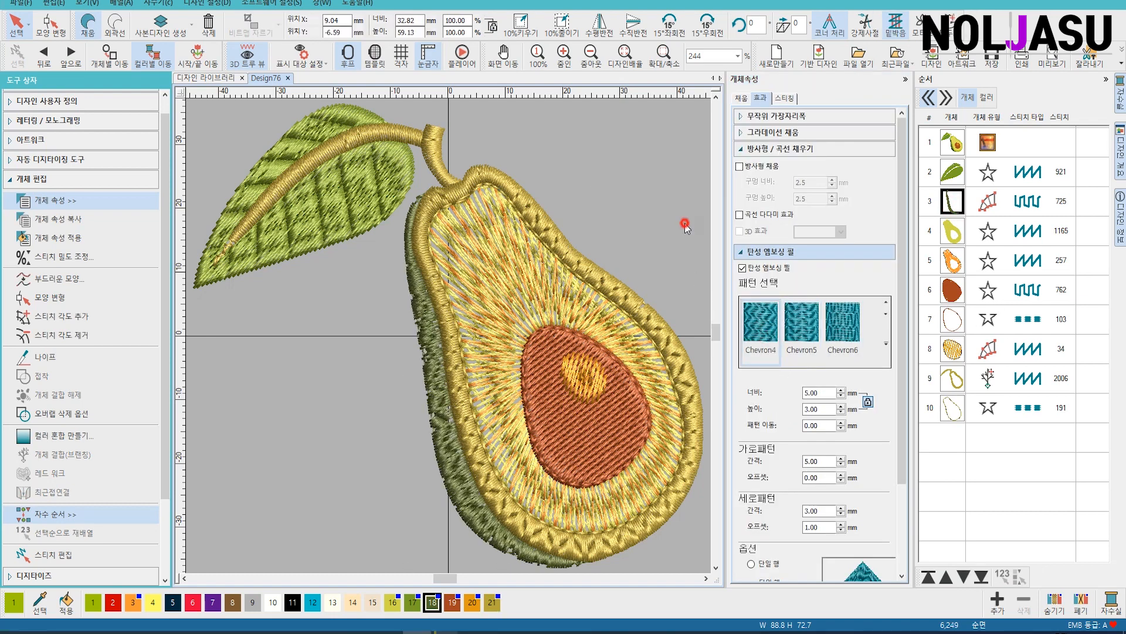
{"action": "key", "text": "shift+r"}
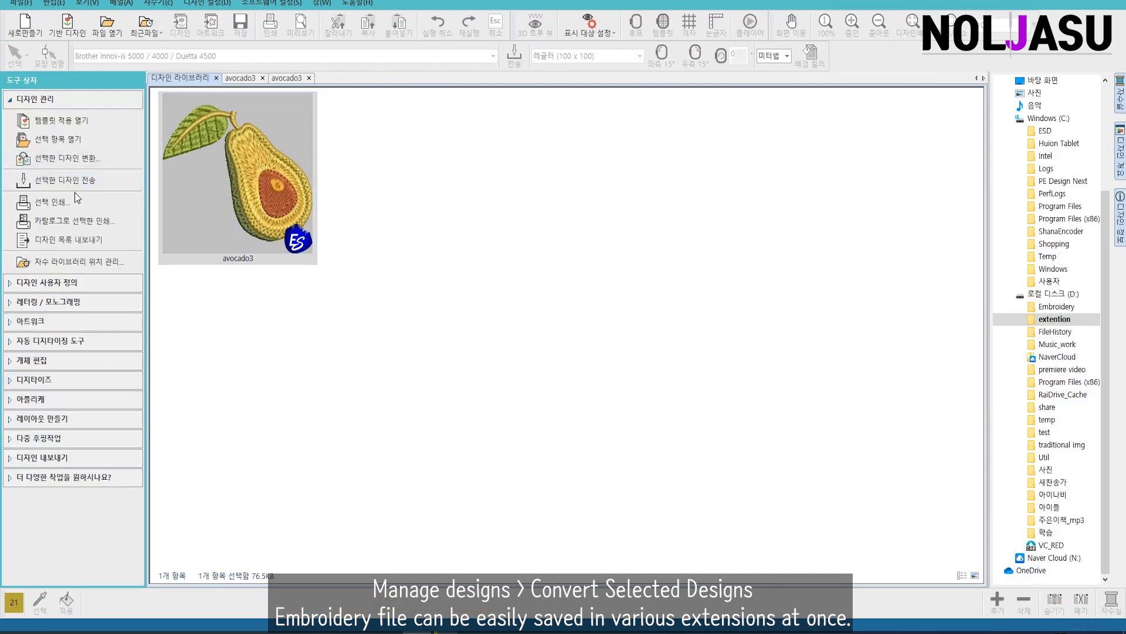
- Convert the avocado3 design from the design library to JEF, EXP, PES, PCS, XXX and DST formats in one go
{"action": "left_click", "coordinate": [67, 162]}
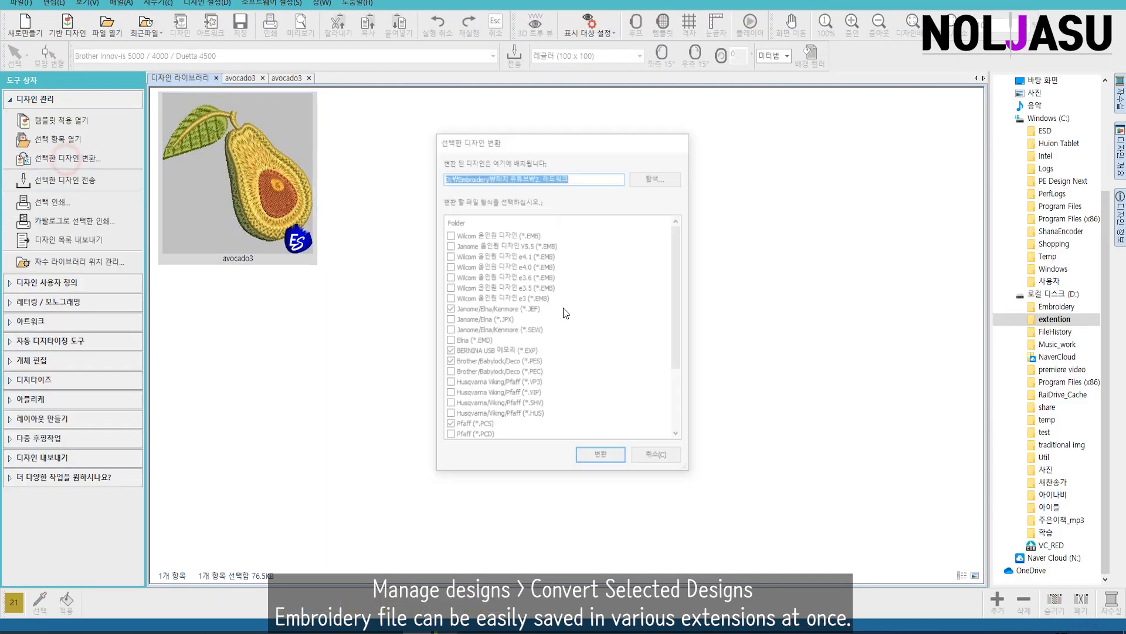
{"action": "scroll", "coordinate": [564, 305], "scroll_direction": "down", "scroll_amount": 3}
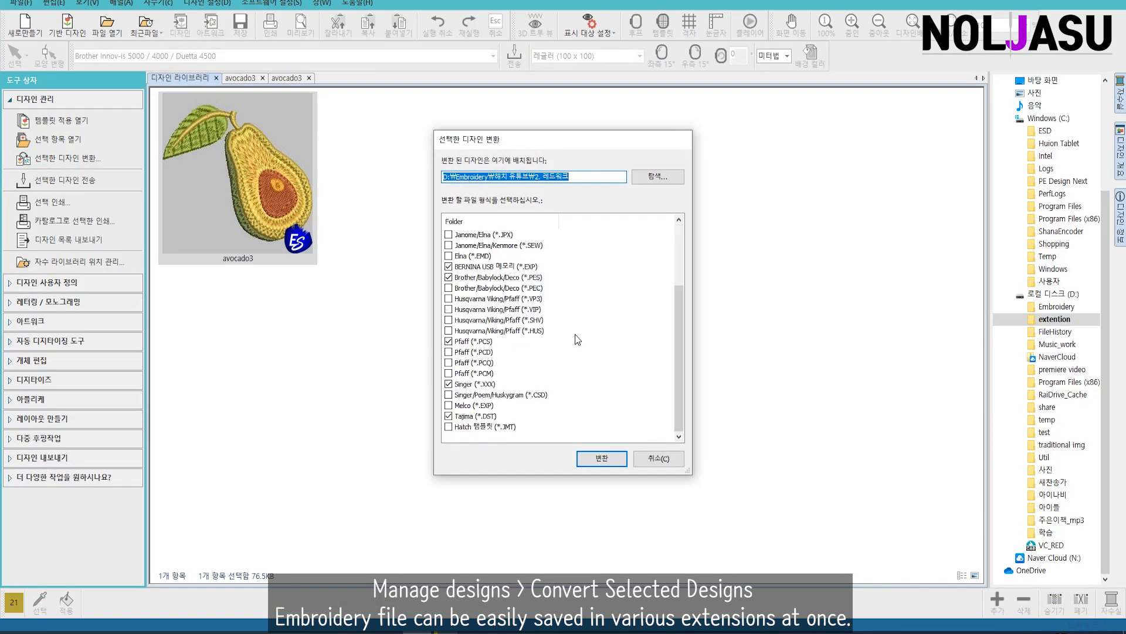
{"action": "left_click", "coordinate": [597, 459]}
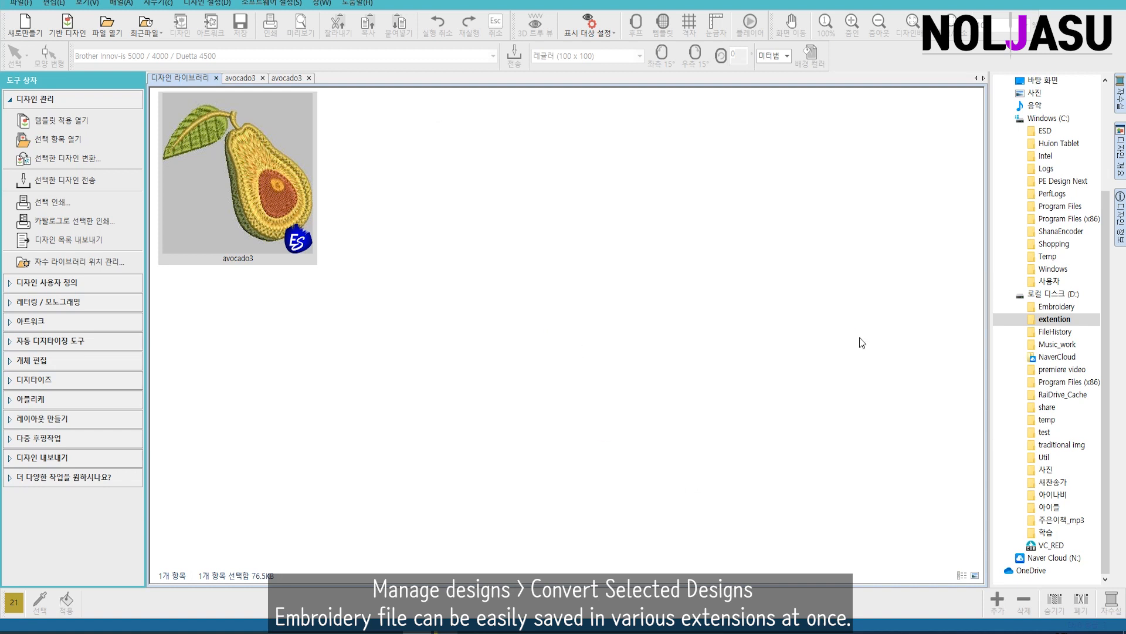
{"action": "left_click", "coordinate": [610, 337]}
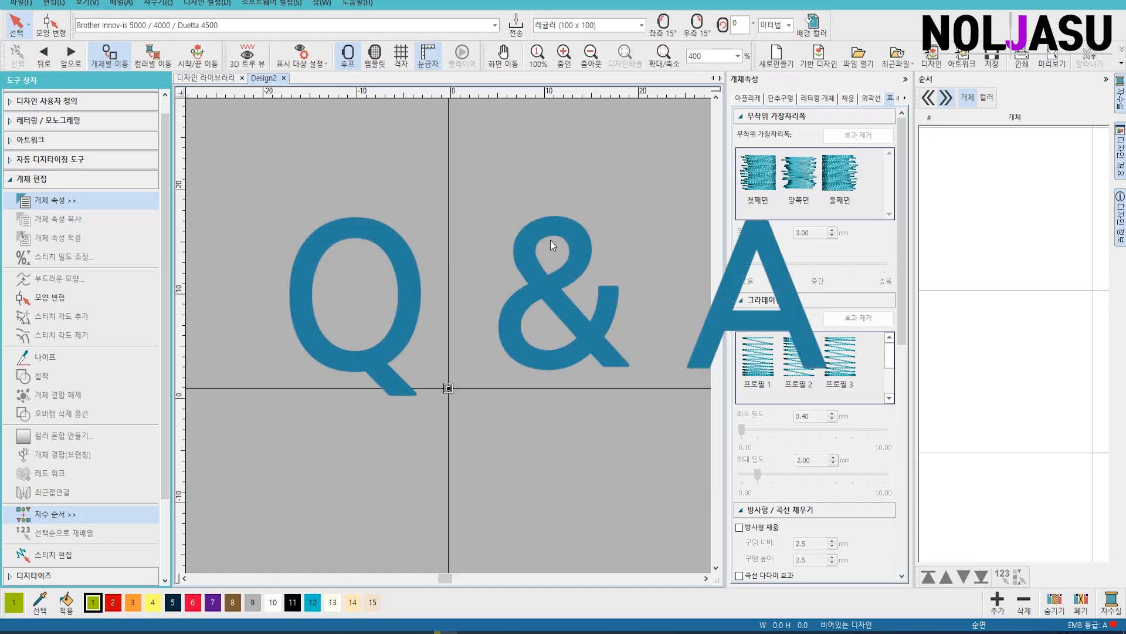
- Digitize a filled rectangle of about 25 × 24 mm with a smaller one of about 11 × 13 mm inside it
{"action": "left_click", "coordinate": [77, 199]}
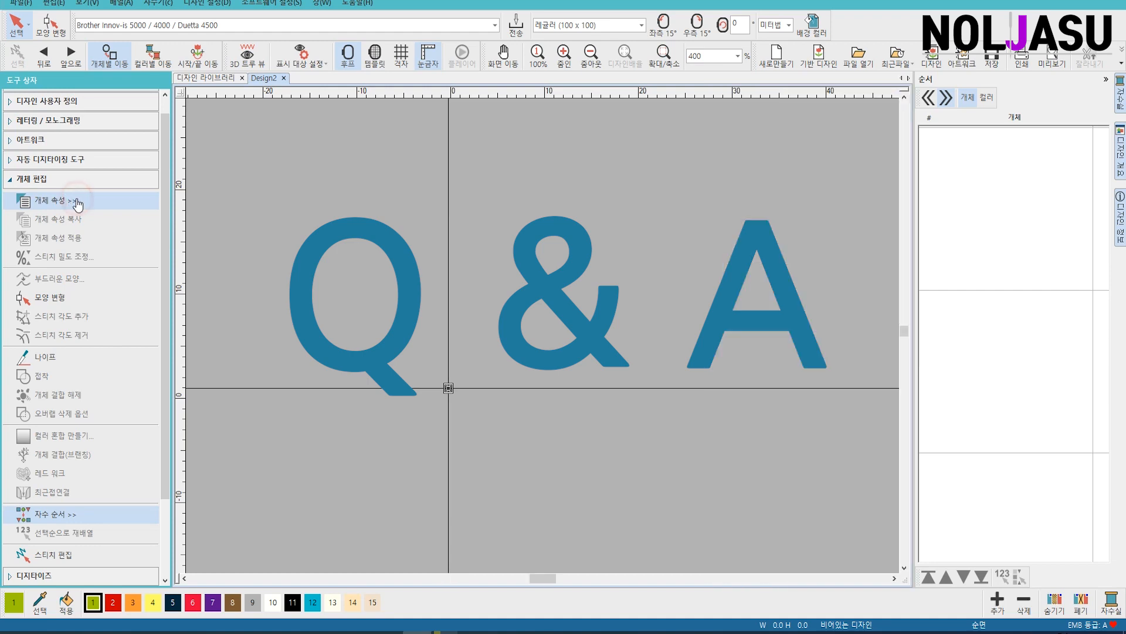
{"action": "left_click", "coordinate": [69, 179]}
{"action": "left_click", "coordinate": [42, 213]}
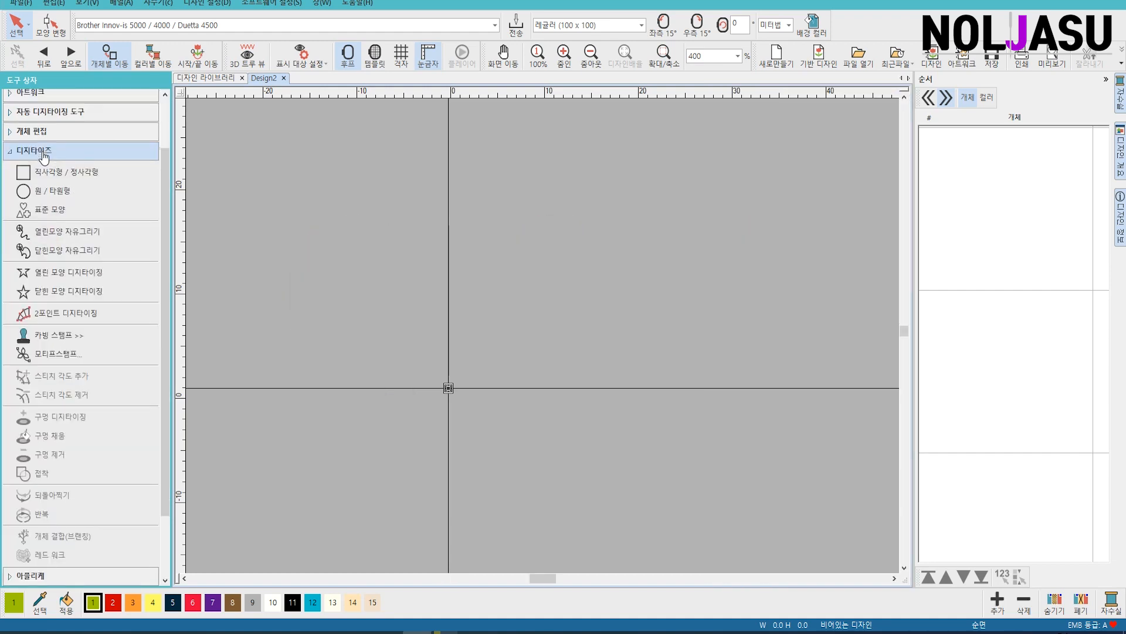
{"action": "left_click", "coordinate": [50, 171]}
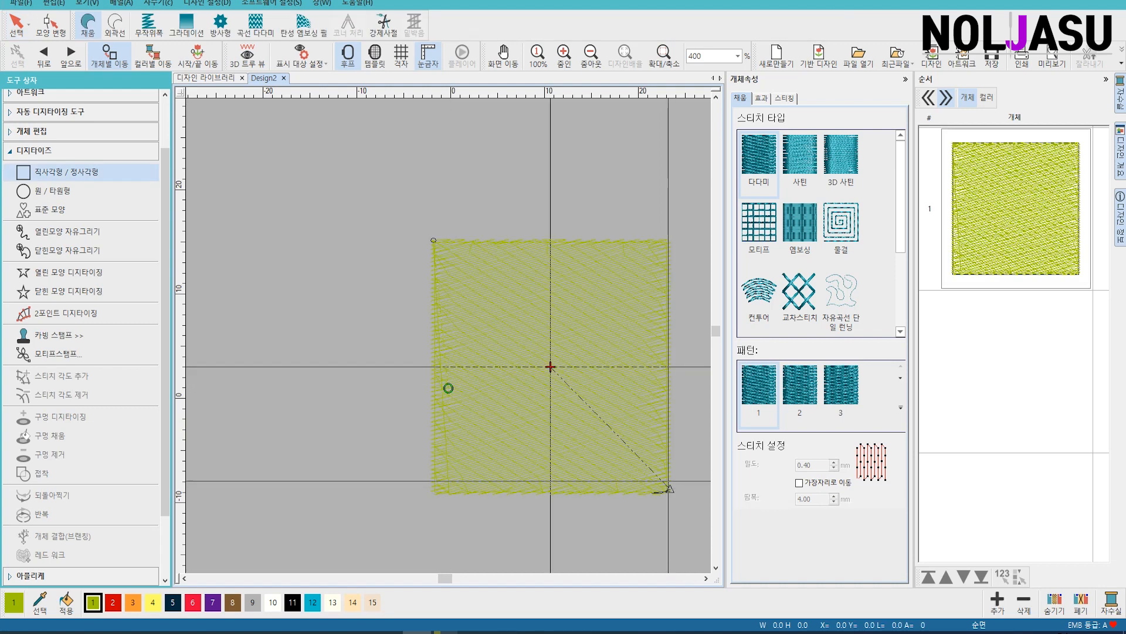
{"action": "left_click", "coordinate": [515, 275]}
{"action": "left_click", "coordinate": [622, 415]}
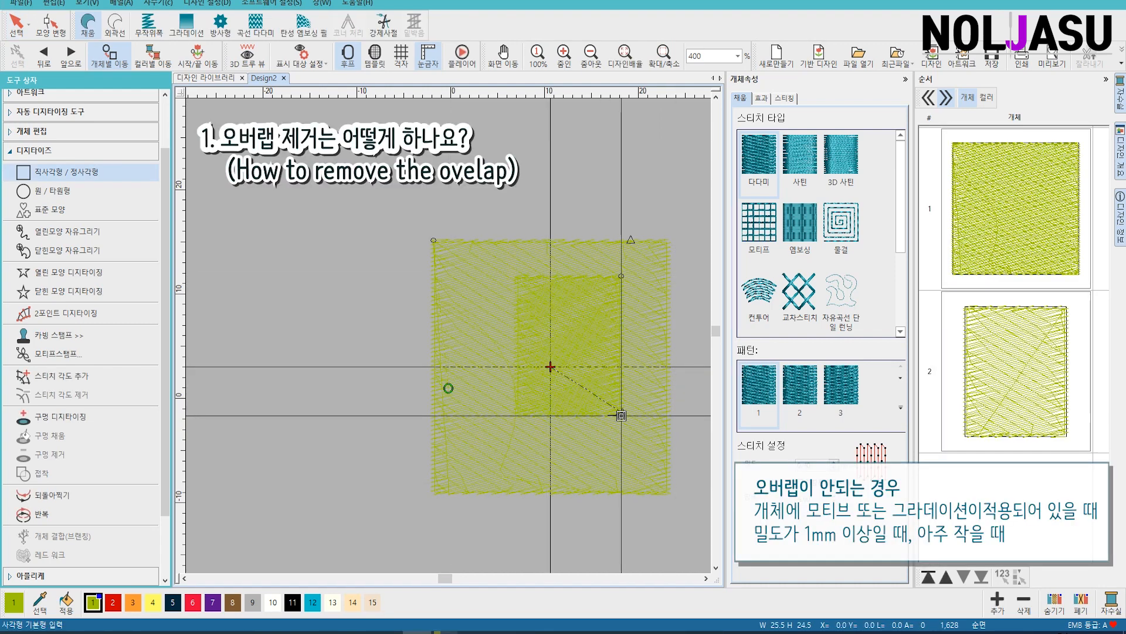
{"action": "key", "text": "Escape"}
- Recolour the small inner rectangle in colour 12 and the large outer rectangle in colour 6
{"action": "left_click", "coordinate": [312, 602]}
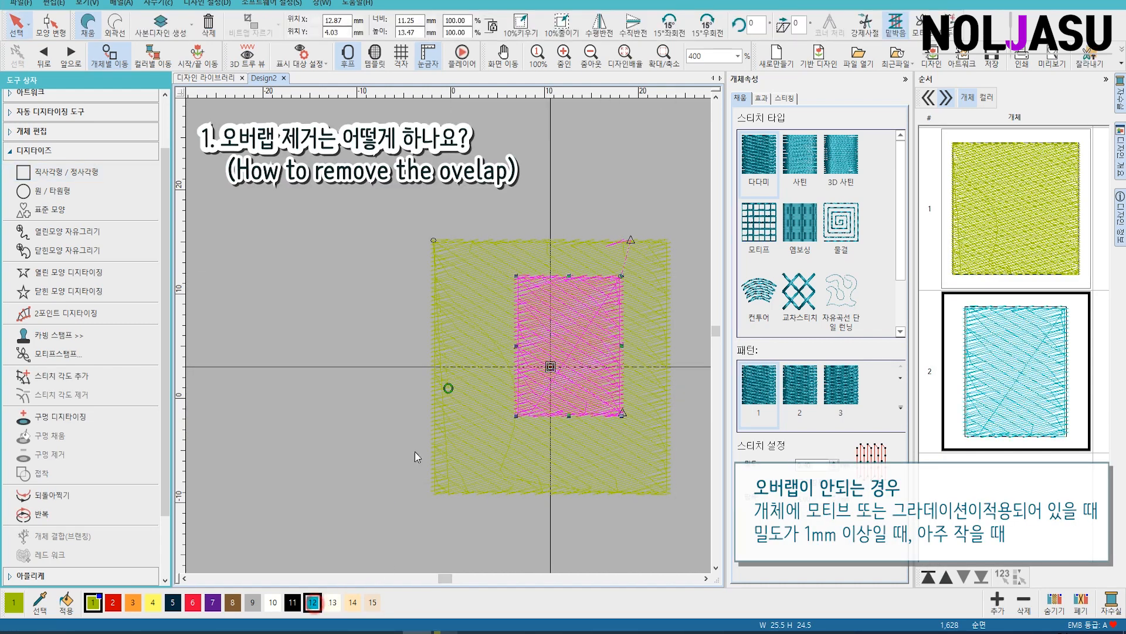
{"action": "left_click", "coordinate": [417, 443]}
{"action": "left_click", "coordinate": [475, 445]}
{"action": "left_click", "coordinate": [192, 602]}
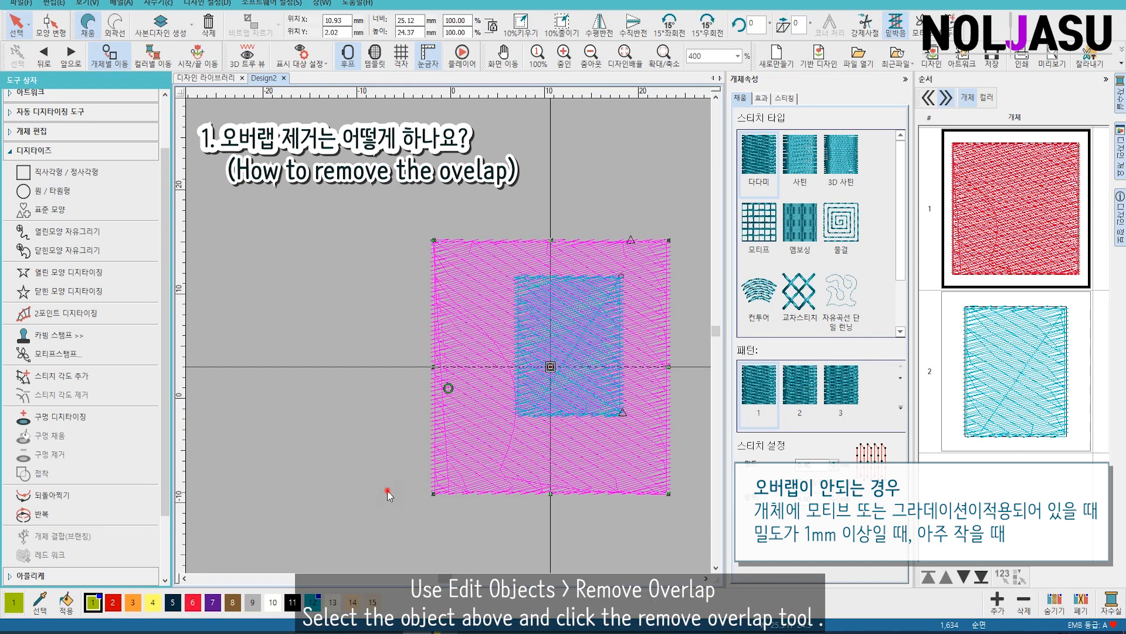
{"action": "left_click", "coordinate": [386, 490]}
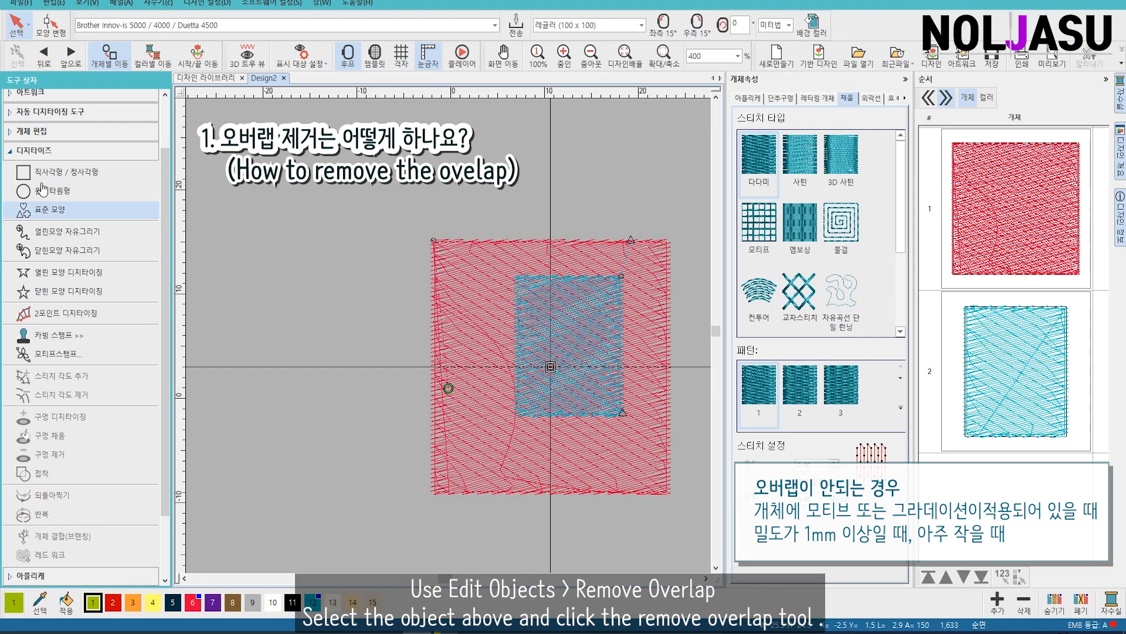
- Remove the overlap (오버랩 삭제 옵션) in the large rectangle using the small rectangle on top of it
{"action": "left_click", "coordinate": [41, 131]}
{"action": "left_click", "coordinate": [556, 341]}
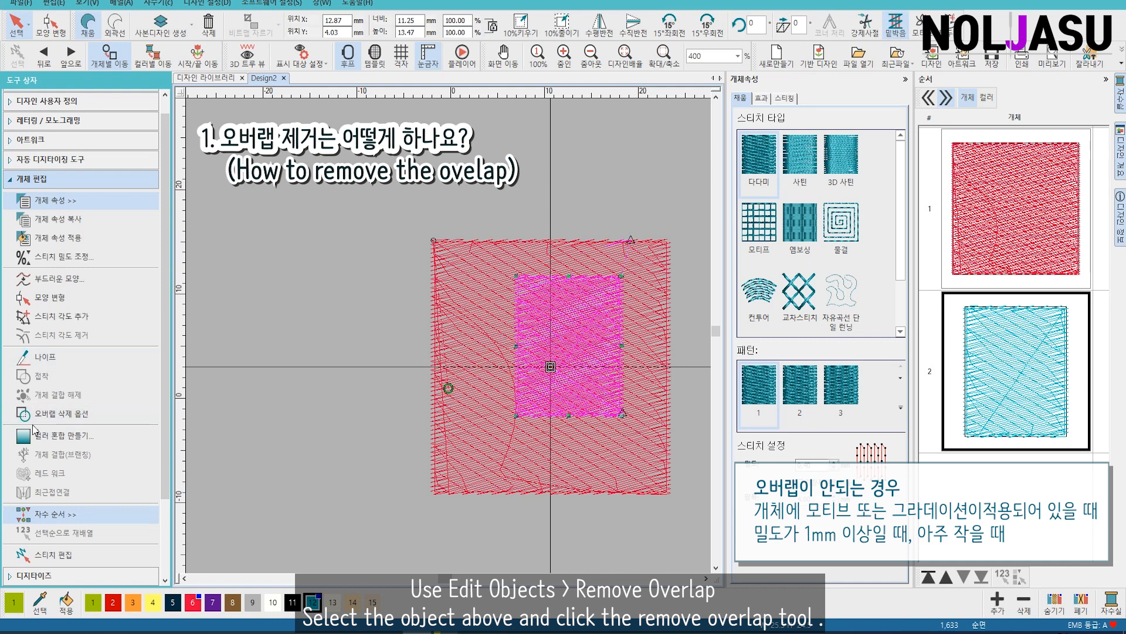
{"action": "left_click", "coordinate": [62, 414]}
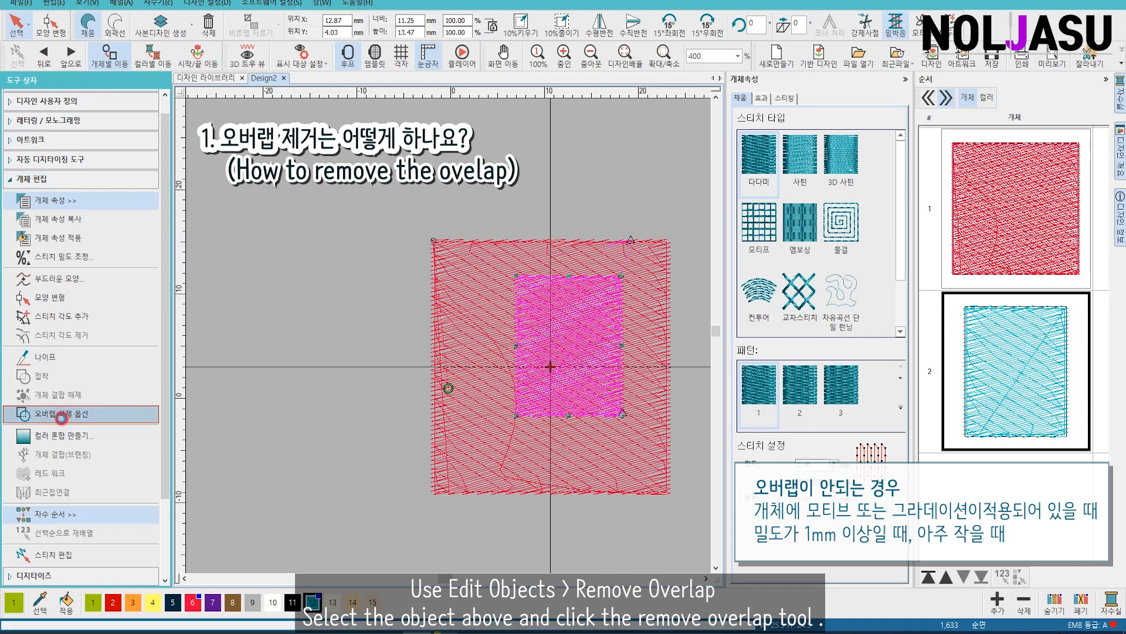
{"action": "left_click", "coordinate": [503, 523]}
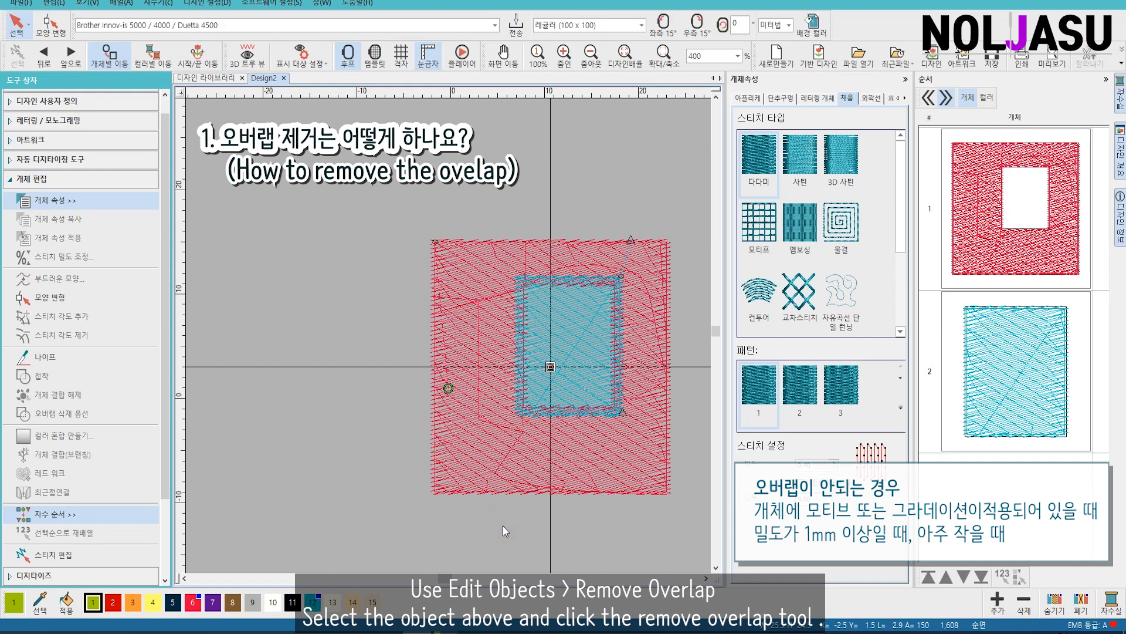
{"action": "left_click", "coordinate": [562, 328]}
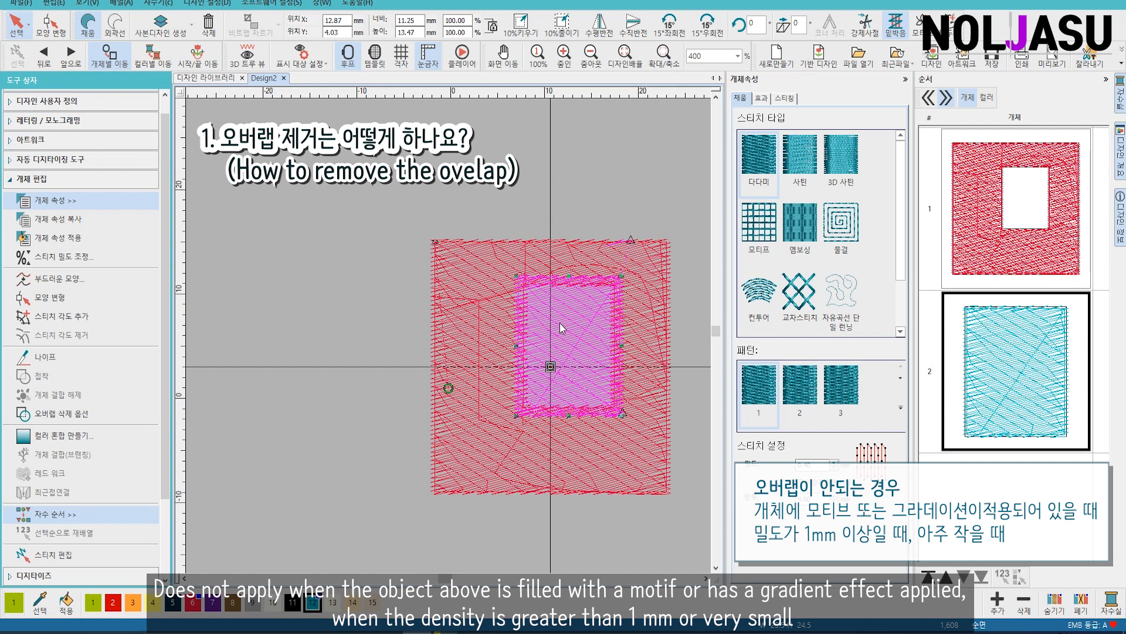
{"action": "left_click", "coordinate": [547, 213]}
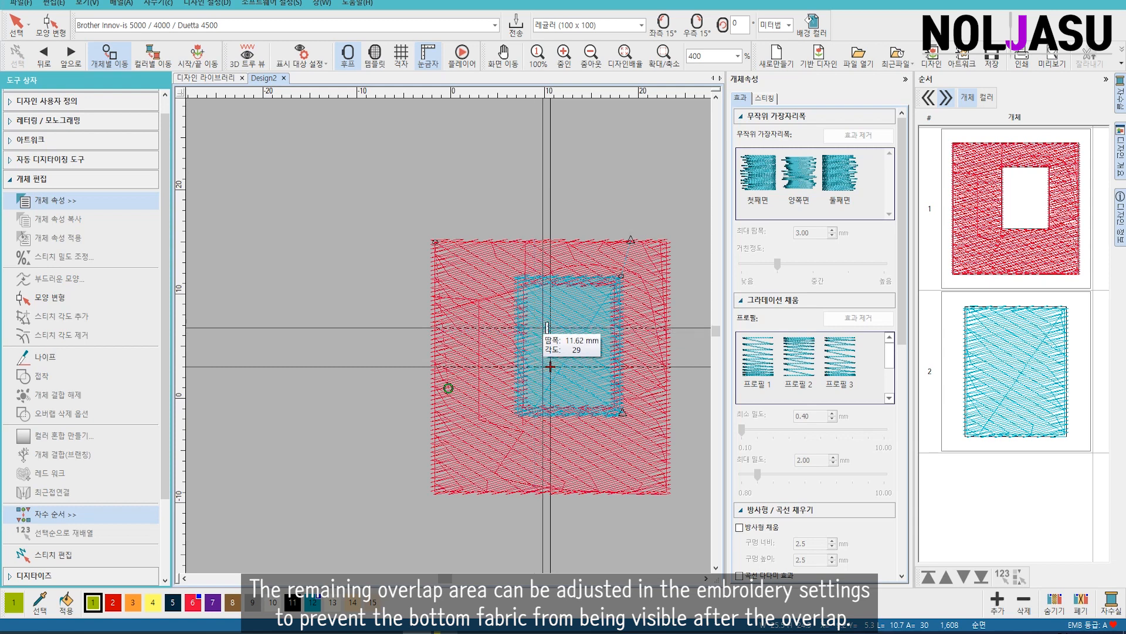
- Review the overlap removal value in the embroidery settings and delete all objects from the design
{"action": "left_click", "coordinate": [584, 284]}
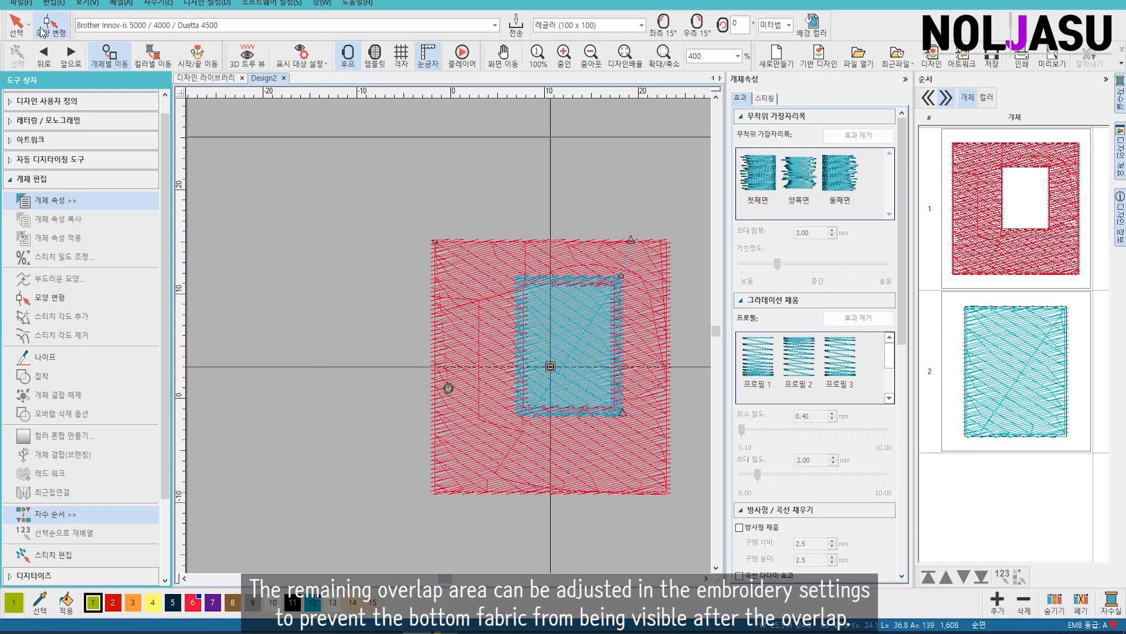
{"action": "left_click", "coordinate": [271, 3]}
{"action": "left_click", "coordinate": [295, 27]}
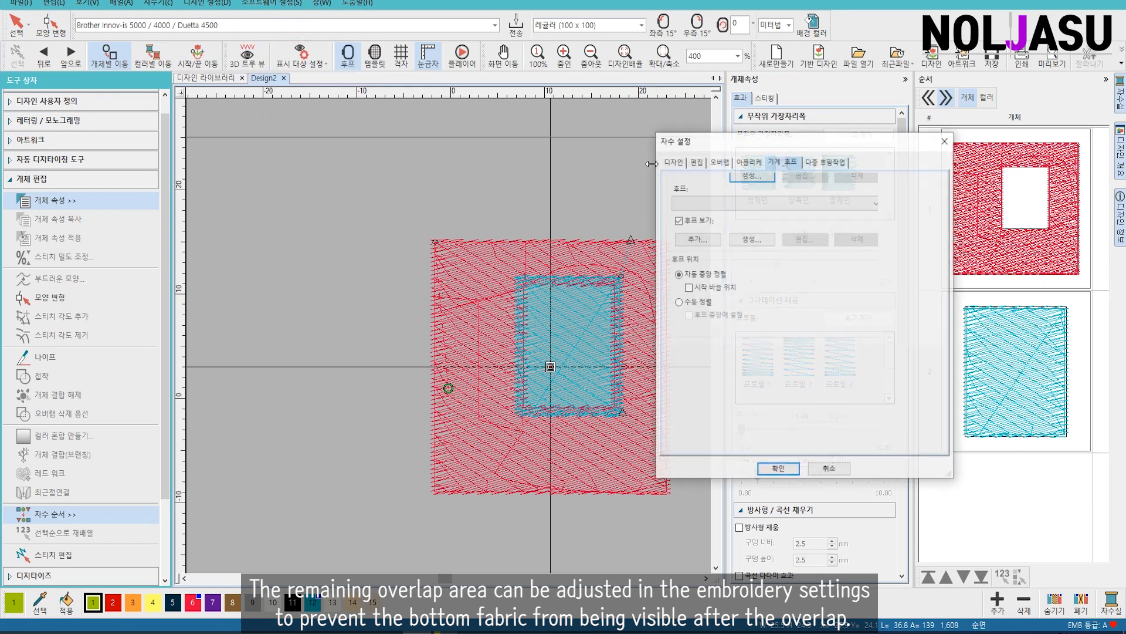
{"action": "left_click", "coordinate": [718, 161]}
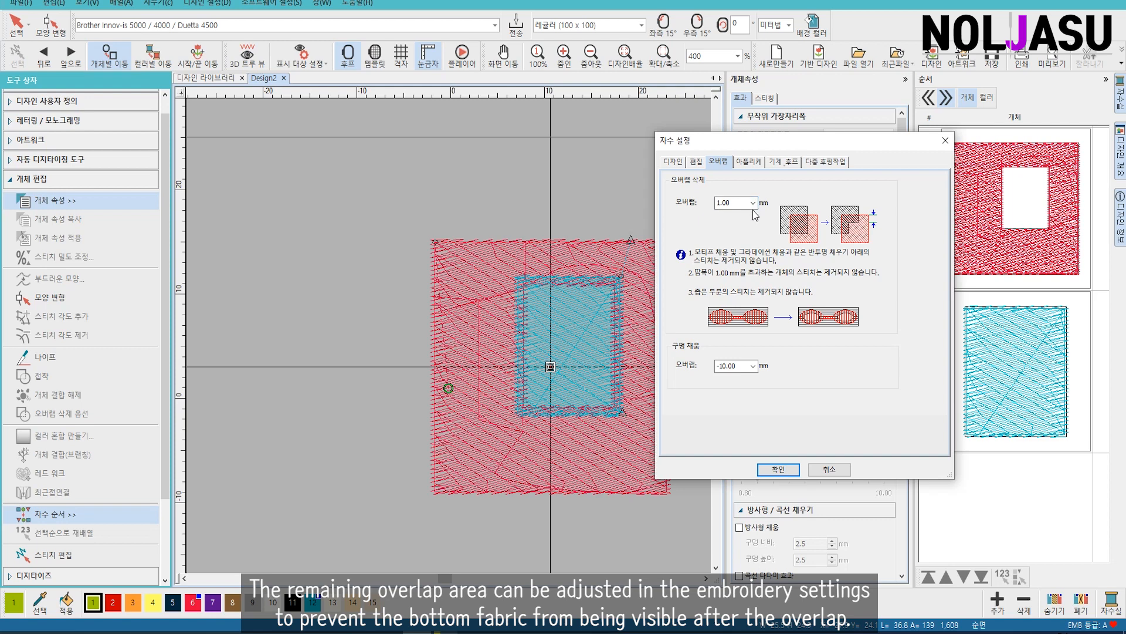
{"action": "left_click", "coordinate": [779, 469]}
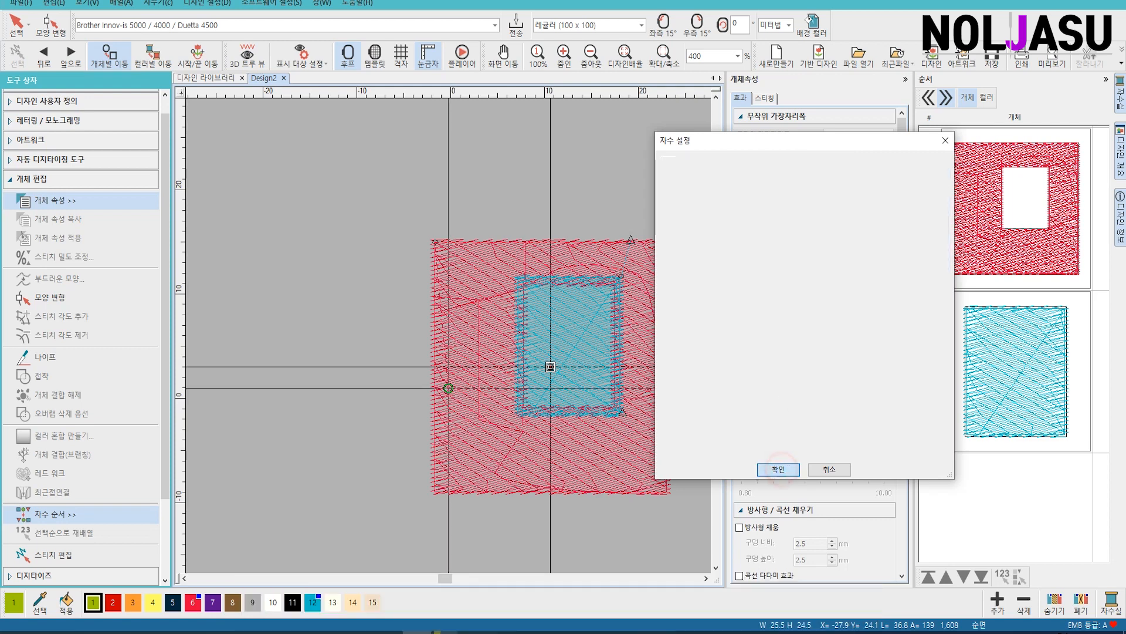
{"action": "key", "text": "ctrl+a"}
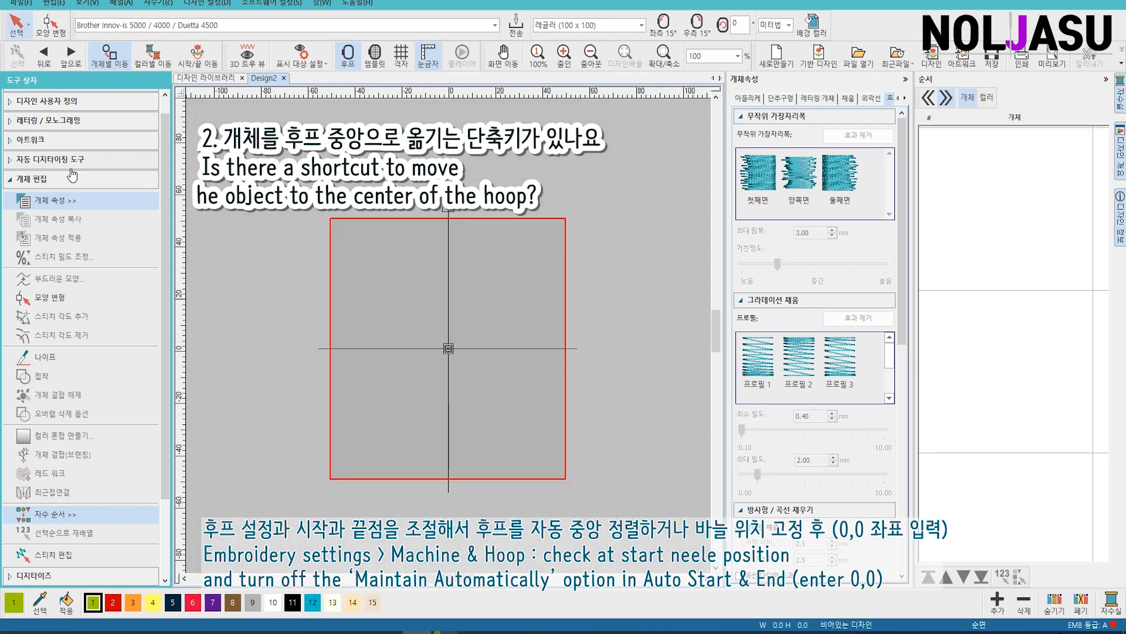
- Examine the hoop position options for automatic and manual centering in the machine and hoop embroidery settings
{"action": "left_click", "coordinate": [41, 181]}
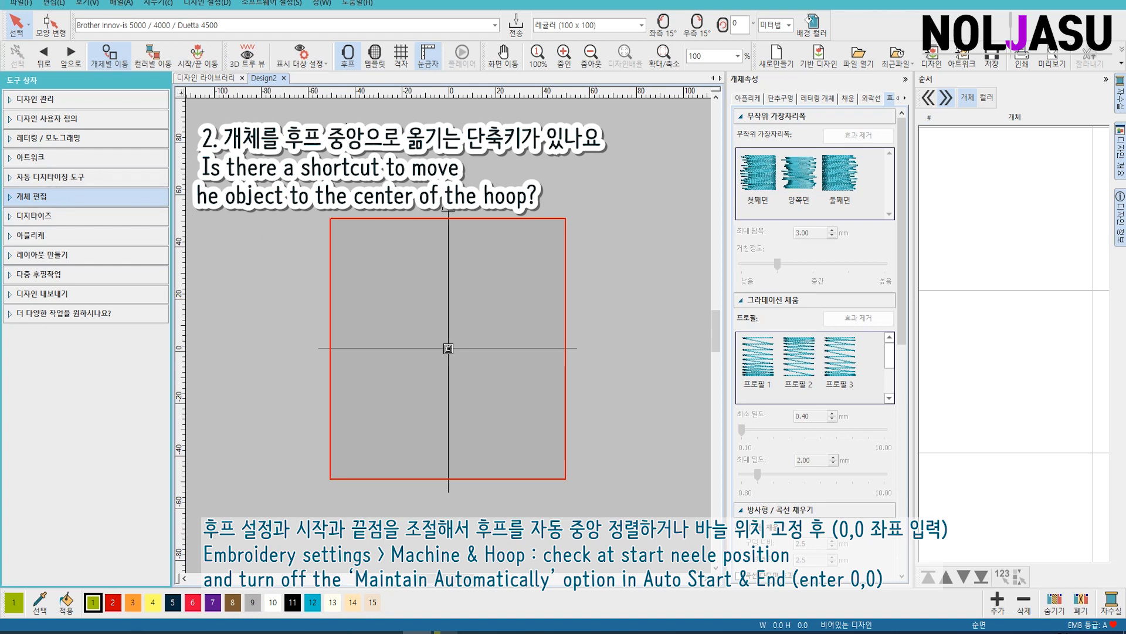
{"action": "left_click", "coordinate": [266, 4]}
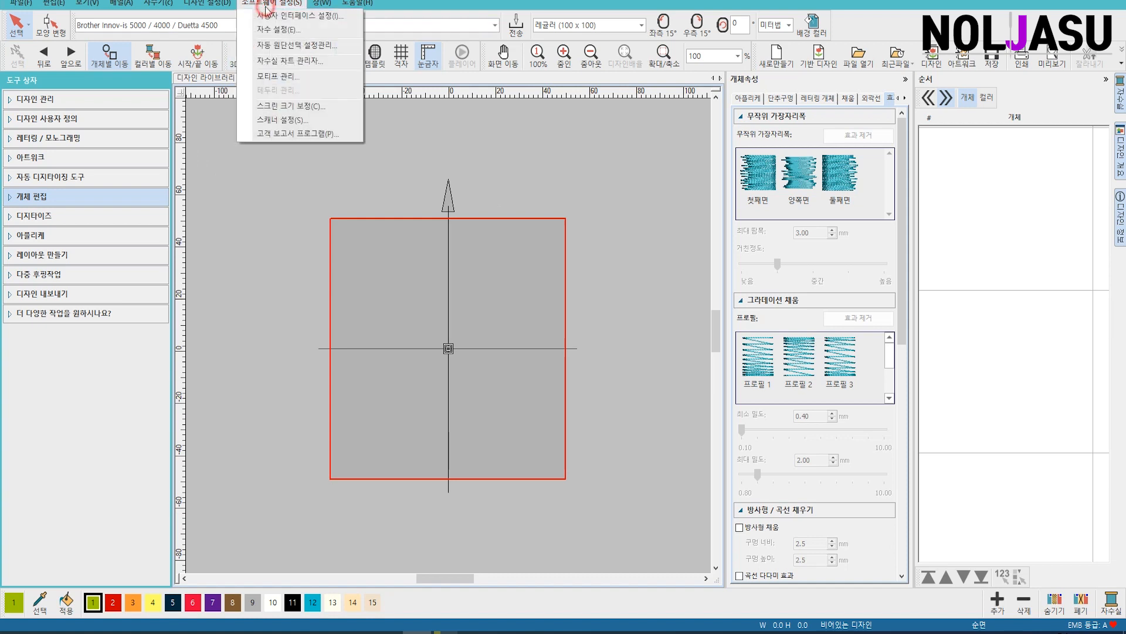
{"action": "left_click", "coordinate": [291, 32]}
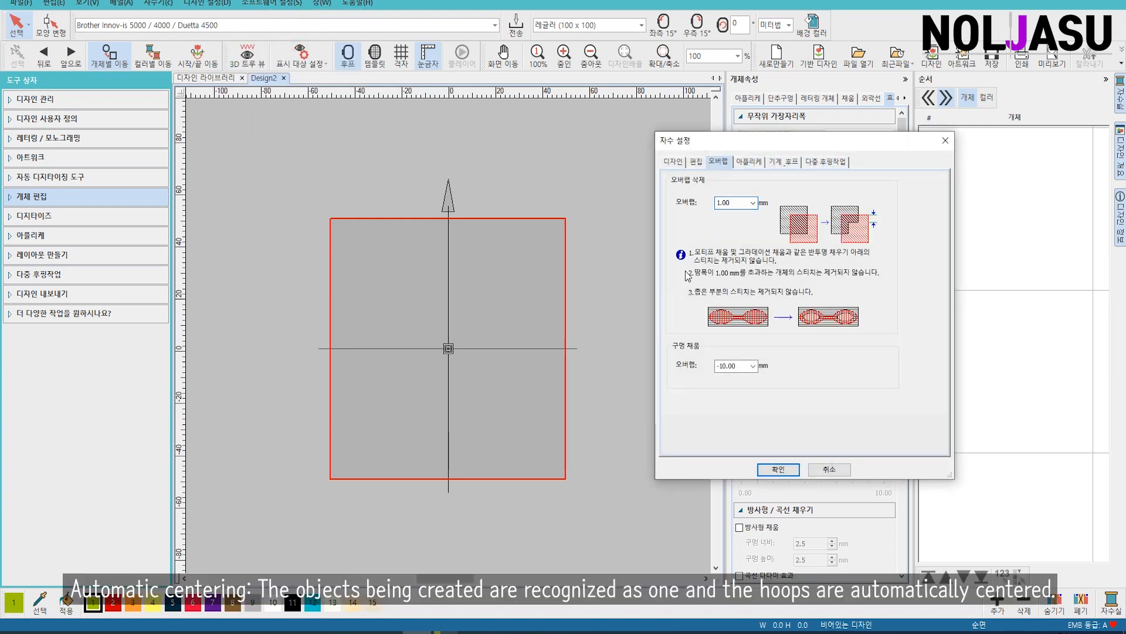
{"action": "left_click", "coordinate": [789, 161]}
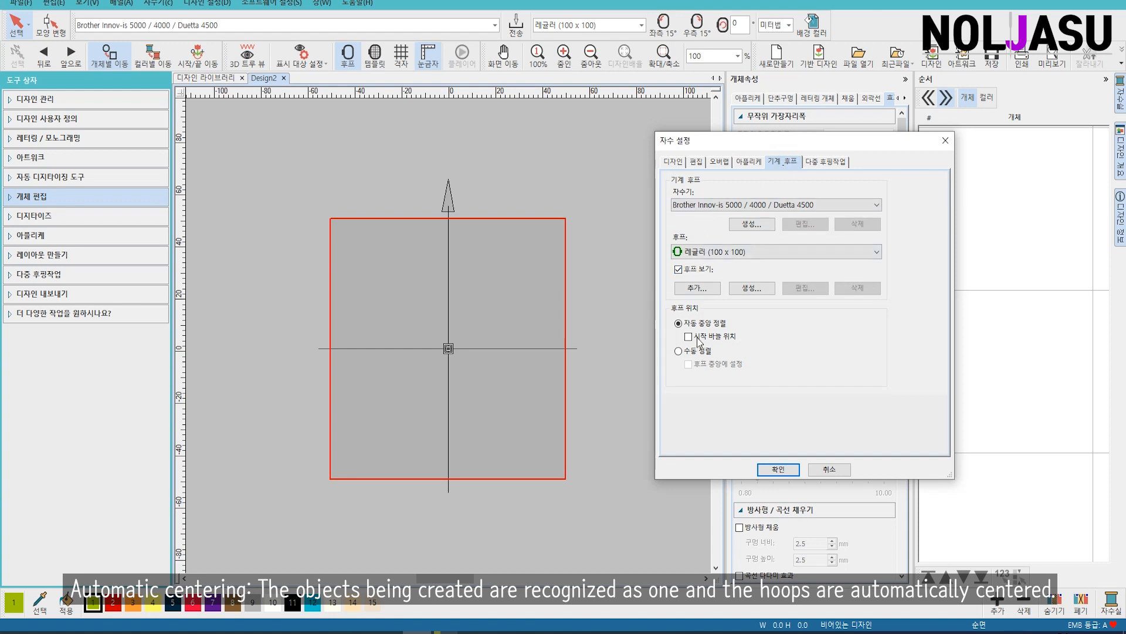
{"action": "left_click", "coordinate": [770, 468]}
- Digitize three small filled rectangles at scattered places around the hoop with automatic centering, and delete them all
{"action": "left_click", "coordinate": [36, 197]}
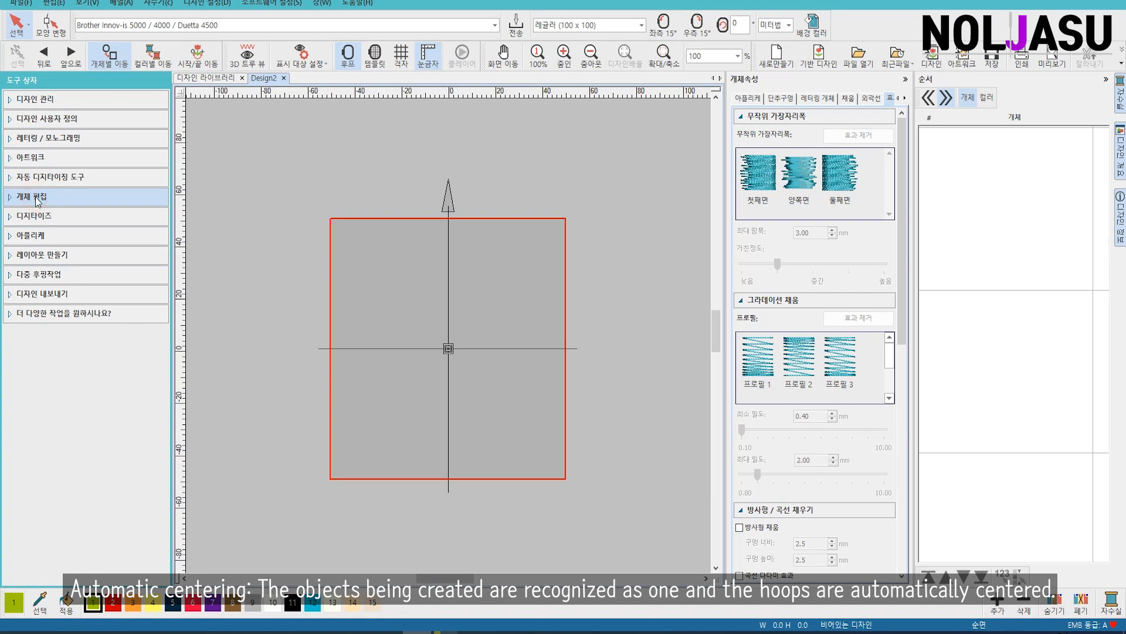
{"action": "left_click", "coordinate": [42, 180]}
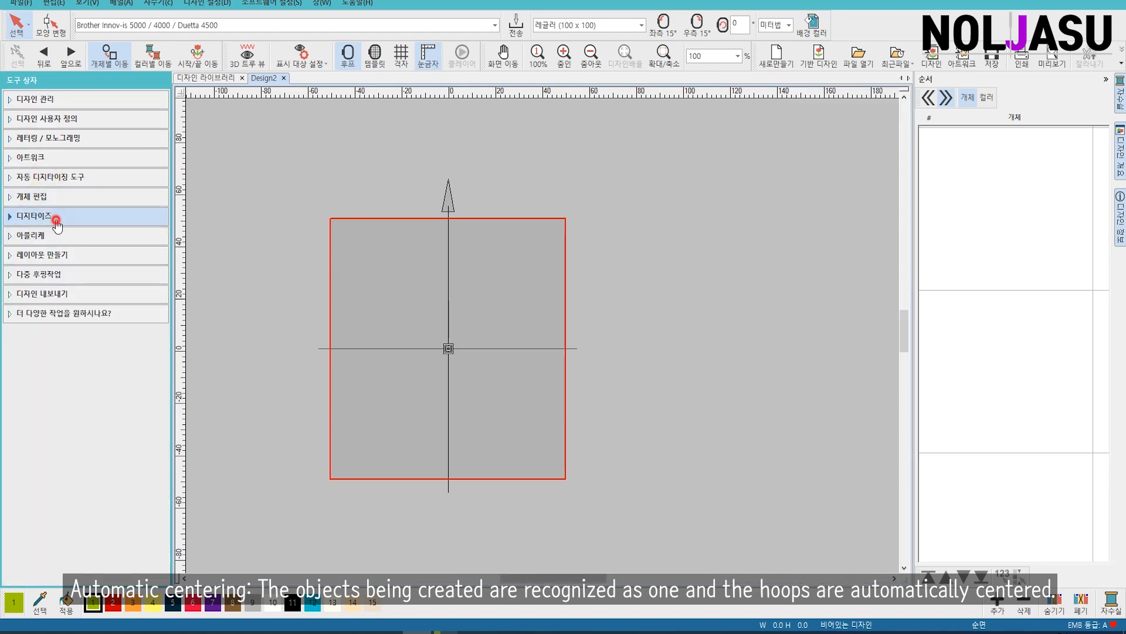
{"action": "left_click", "coordinate": [52, 216]}
{"action": "left_click", "coordinate": [58, 172]}
{"action": "left_click_drag", "start_coordinate": [354, 237], "coordinate": [380, 298]}
{"action": "left_click_drag", "start_coordinate": [512, 417], "coordinate": [476, 409]}
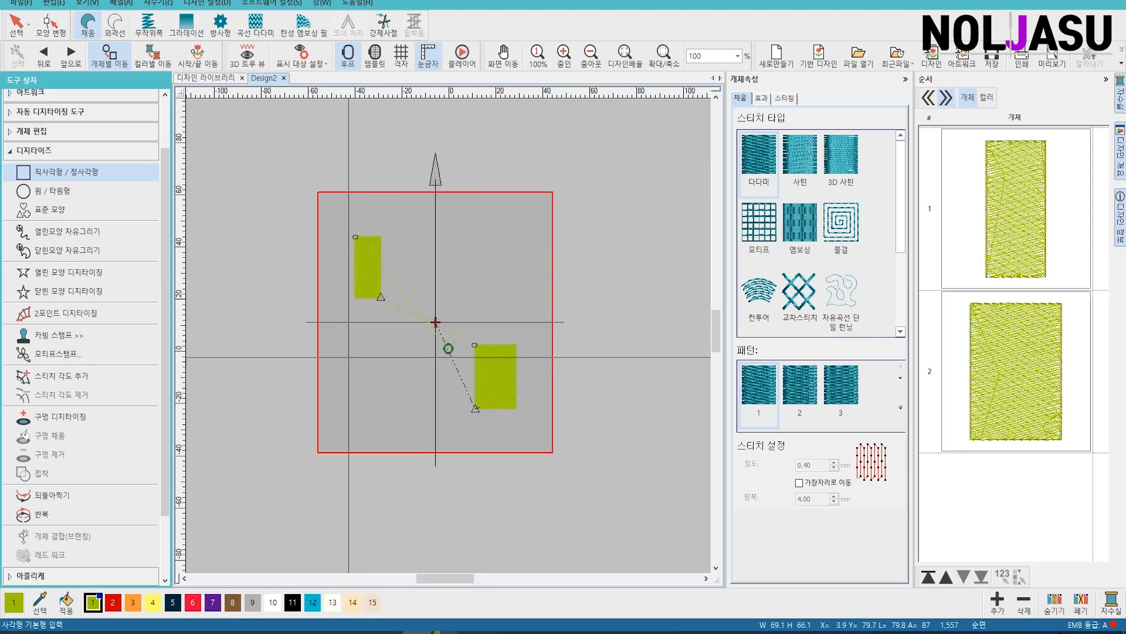
{"action": "left_click_drag", "start_coordinate": [318, 409], "coordinate": [354, 431]}
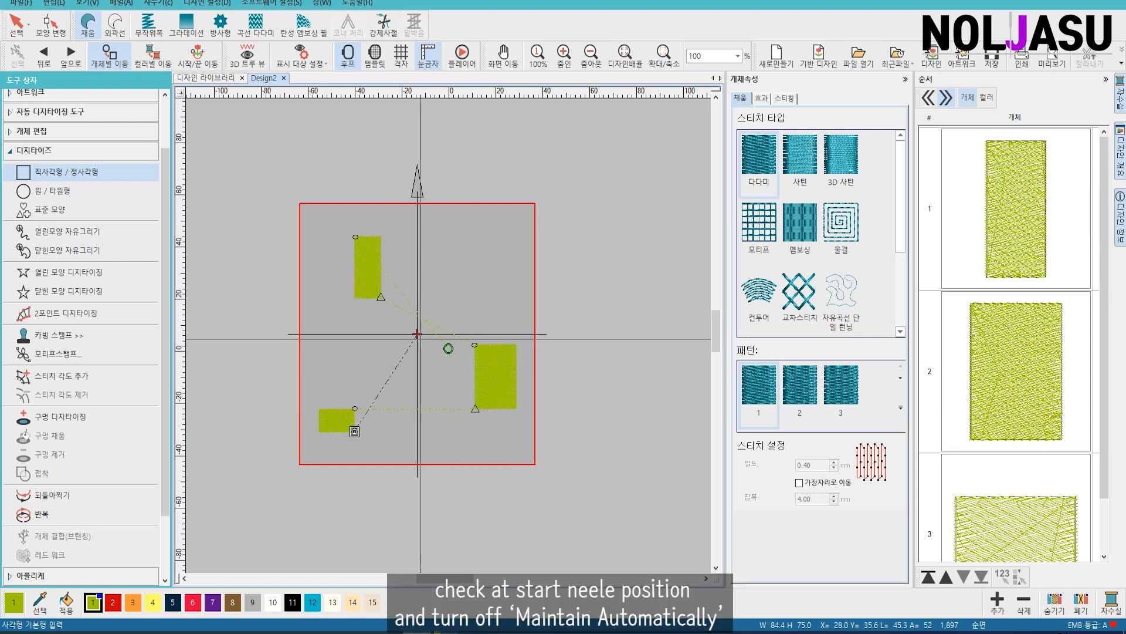
{"action": "key", "text": "ctrl+a"}
{"action": "key", "text": "Delete"}
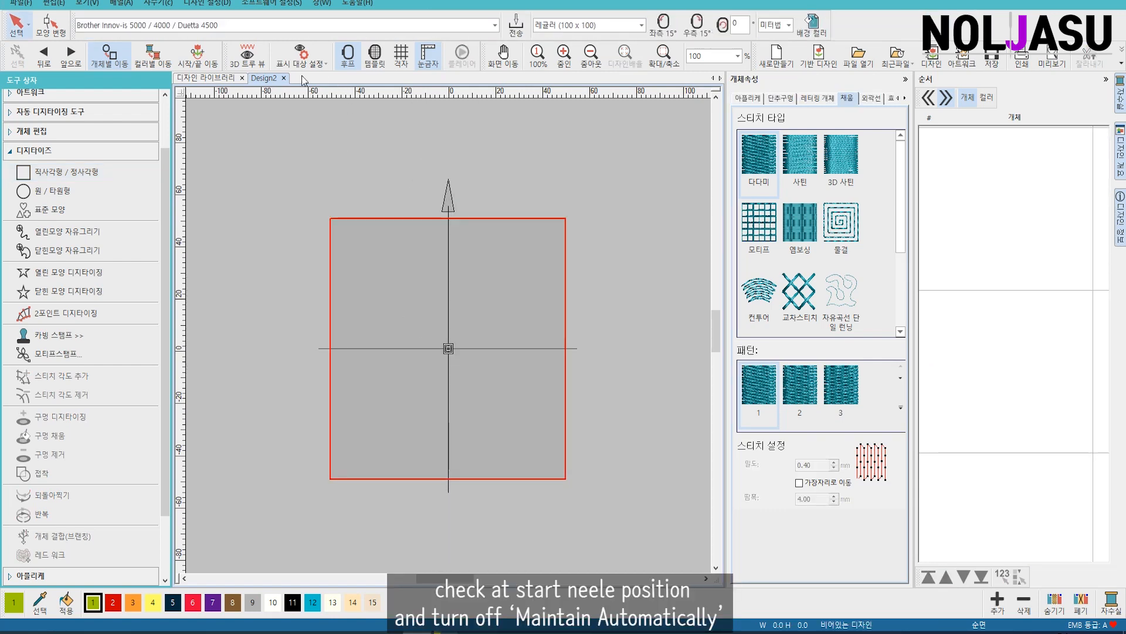
- Enable the start needle position option (시작 바늘 위치) under automatic hoop centering in the embroidery settings
{"action": "left_click", "coordinate": [287, 3]}
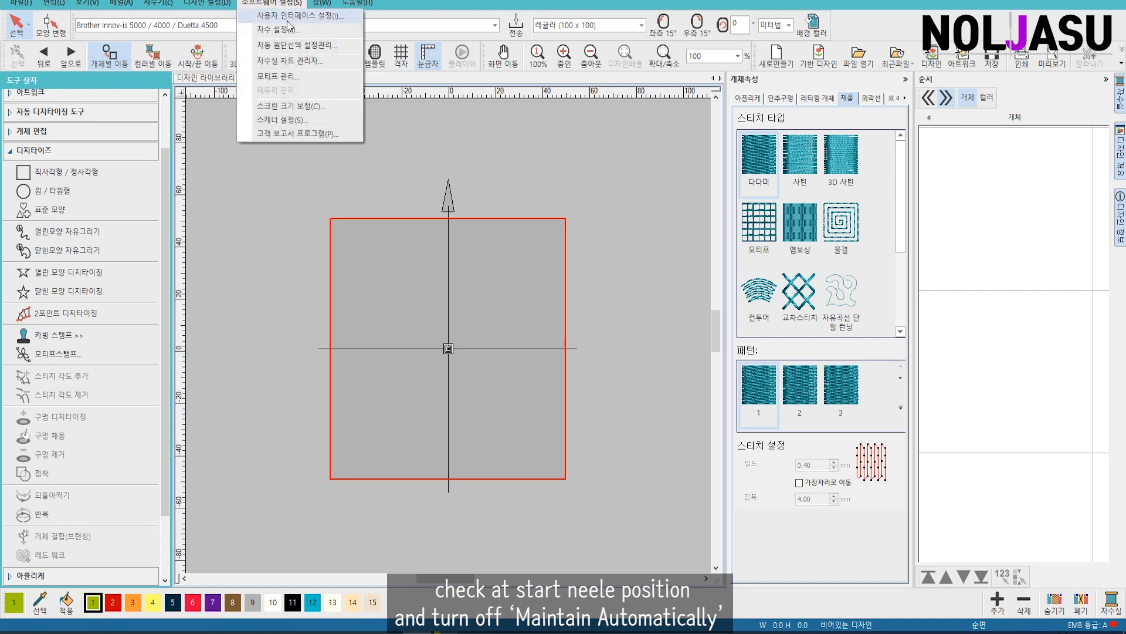
{"action": "left_click", "coordinate": [288, 30]}
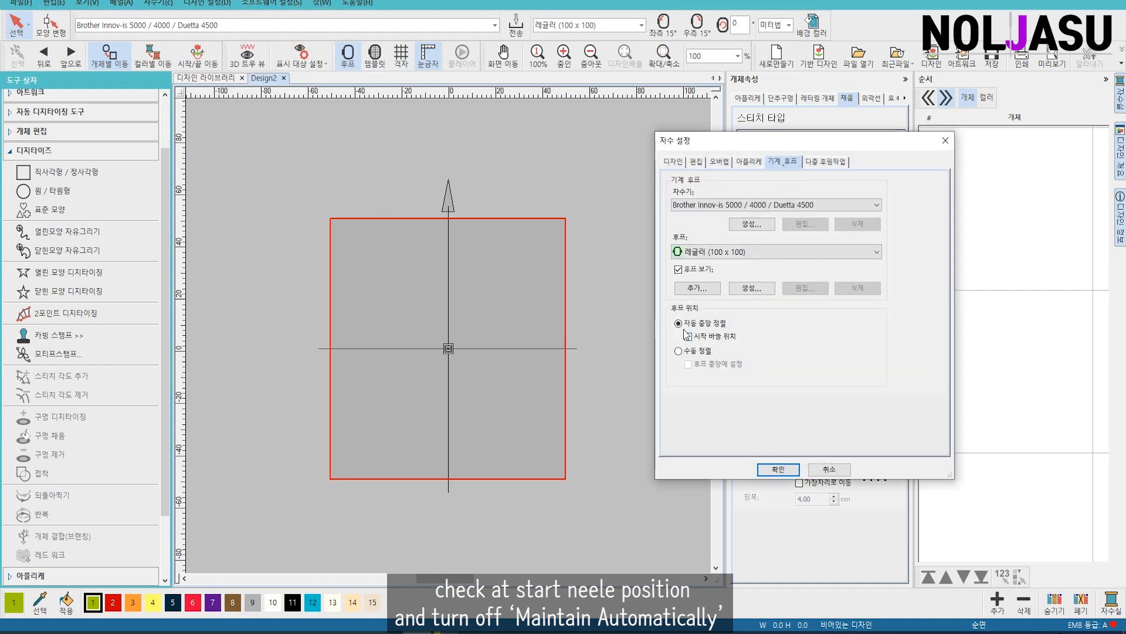
{"action": "left_click", "coordinate": [688, 337]}
{"action": "left_click", "coordinate": [778, 468]}
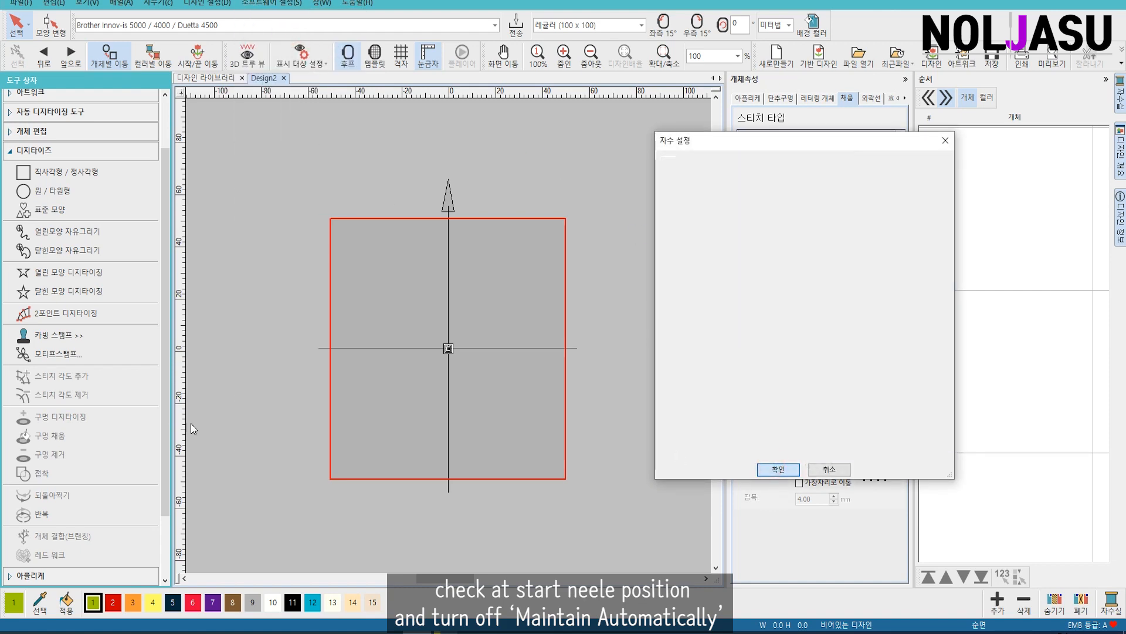
- Turn off Maintain Automatically (자동으로 유지) for the automatic start position in the embroidery start and end settings
{"action": "left_click_drag", "start_coordinate": [160, 417], "coordinate": [159, 477]}
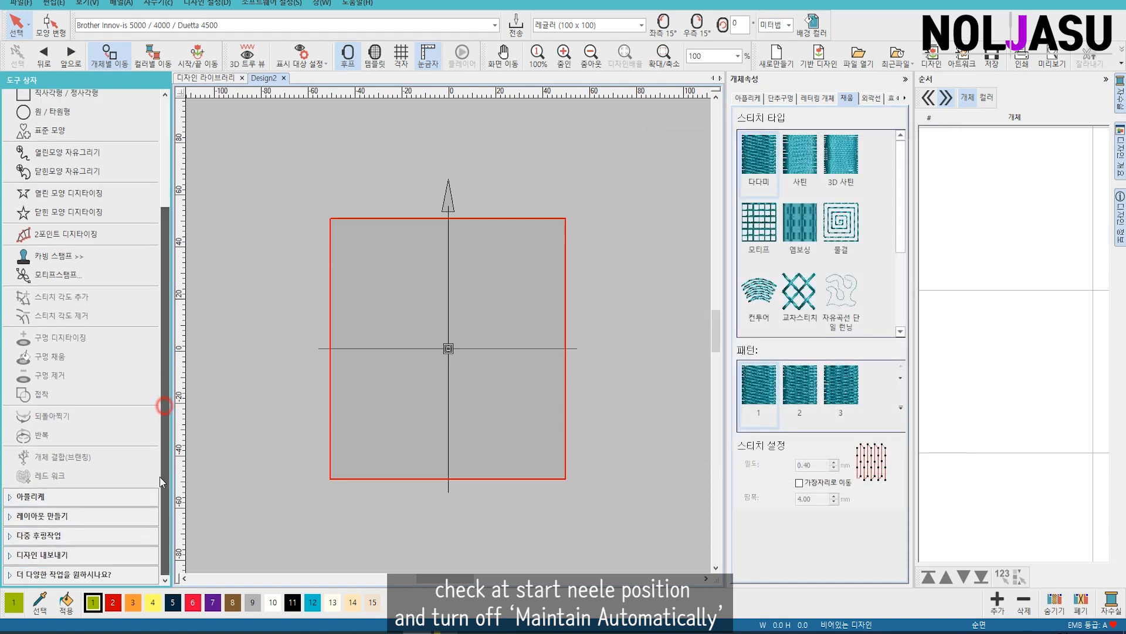
{"action": "left_click", "coordinate": [65, 554]}
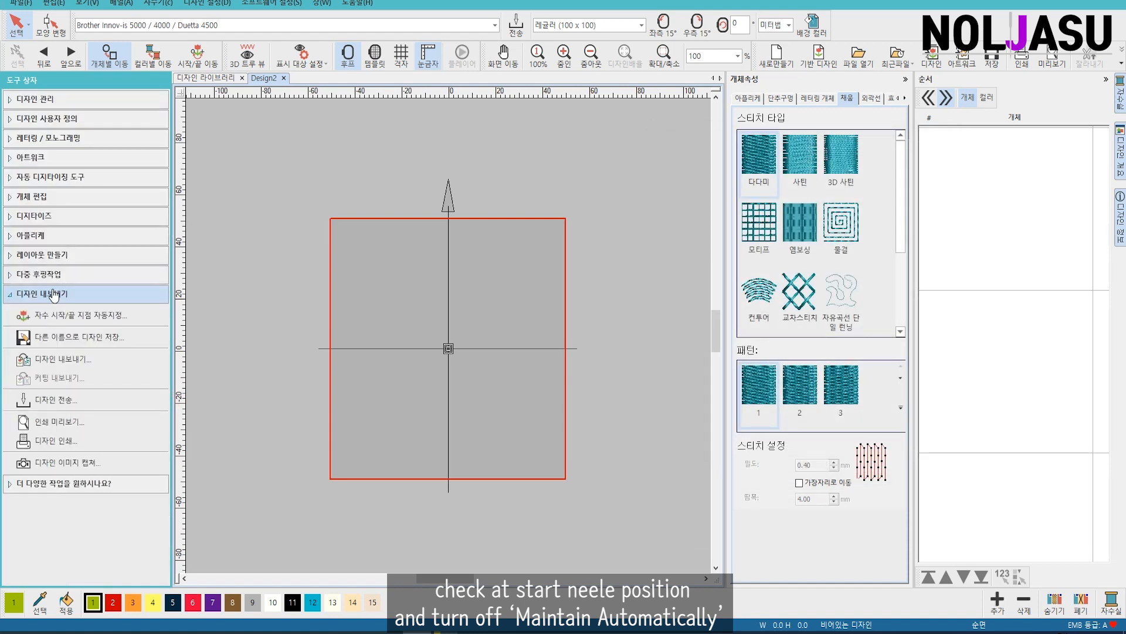
{"action": "left_click", "coordinate": [66, 315]}
{"action": "left_click", "coordinate": [516, 290]}
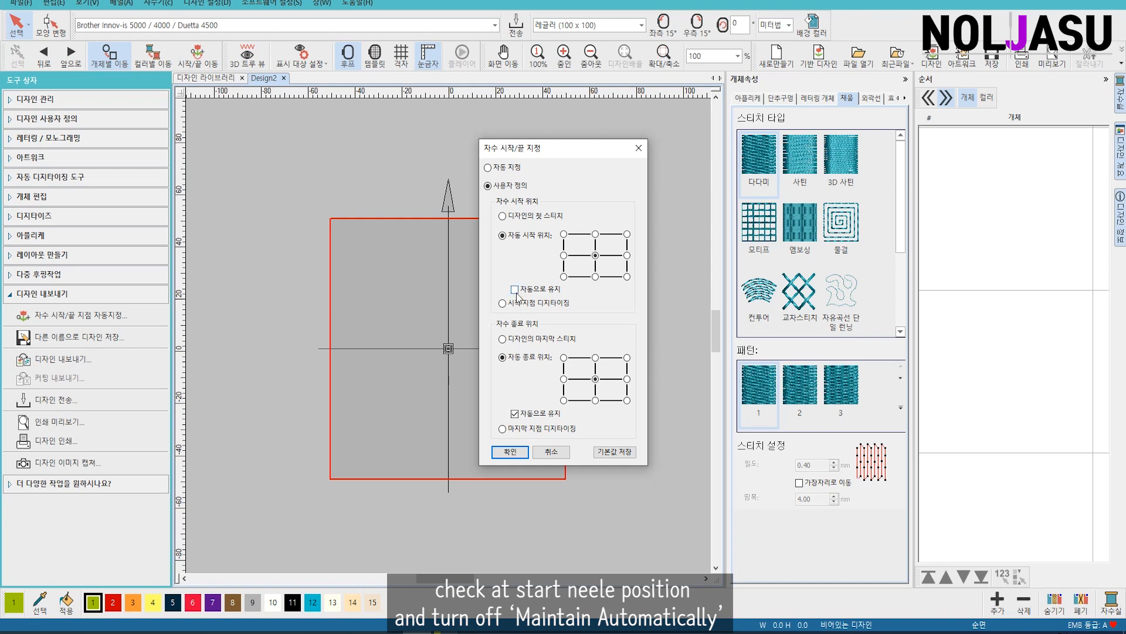
{"action": "left_click", "coordinate": [509, 452]}
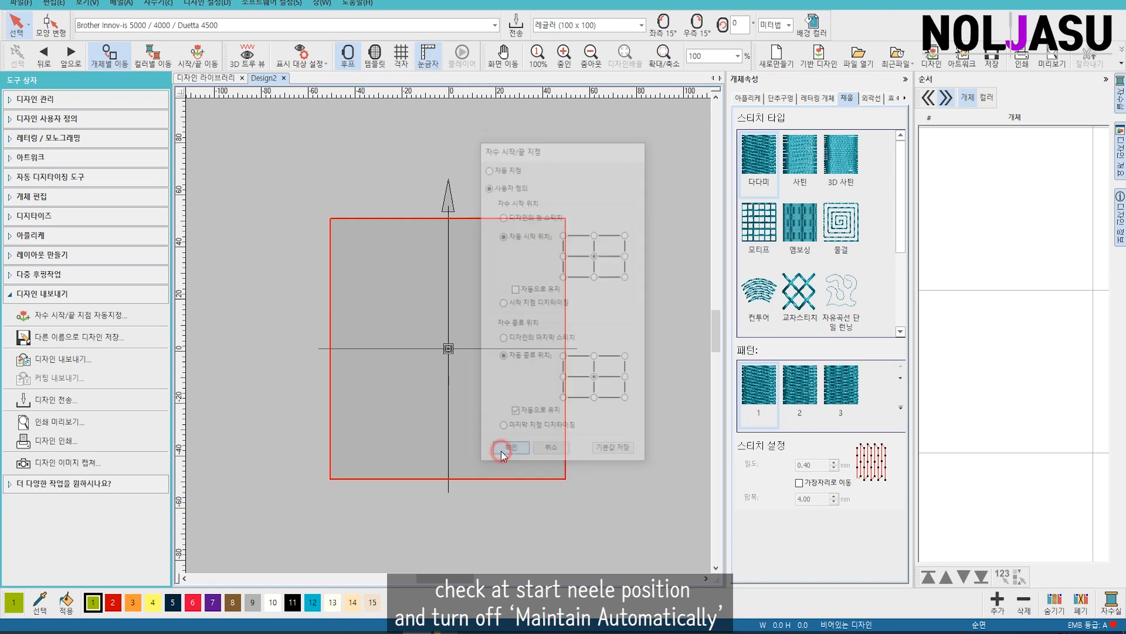
- Digitize a filled rectangle of about 52 × 20 mm in the upper part of the hoop
{"action": "left_click", "coordinate": [38, 216]}
{"action": "left_click", "coordinate": [86, 167]}
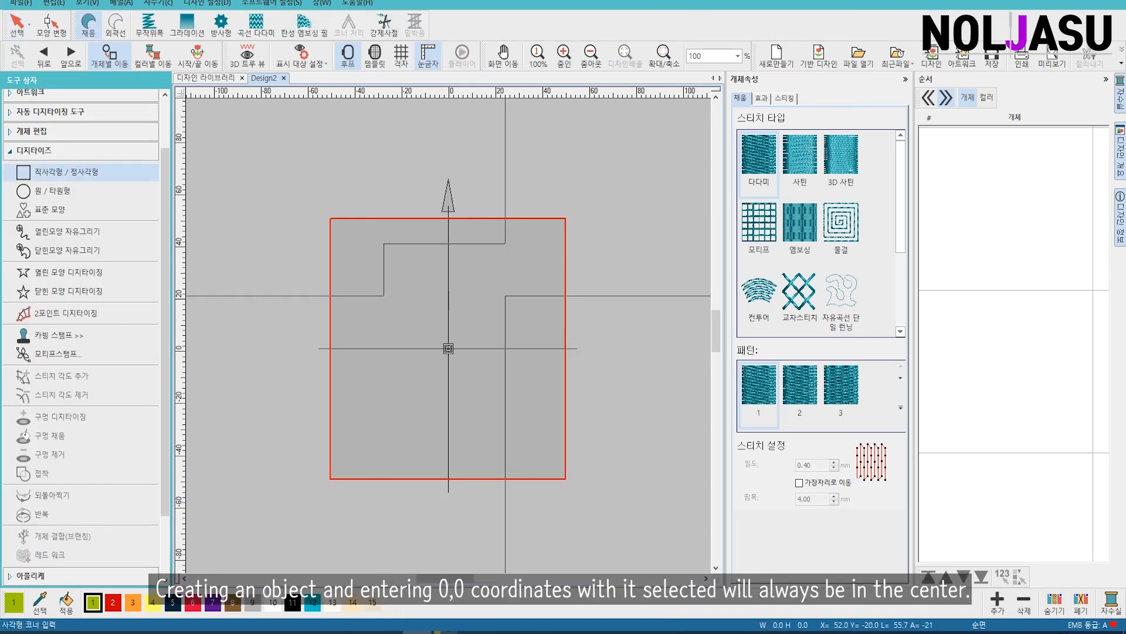
{"action": "left_click_drag", "start_coordinate": [383, 242], "coordinate": [505, 295]}
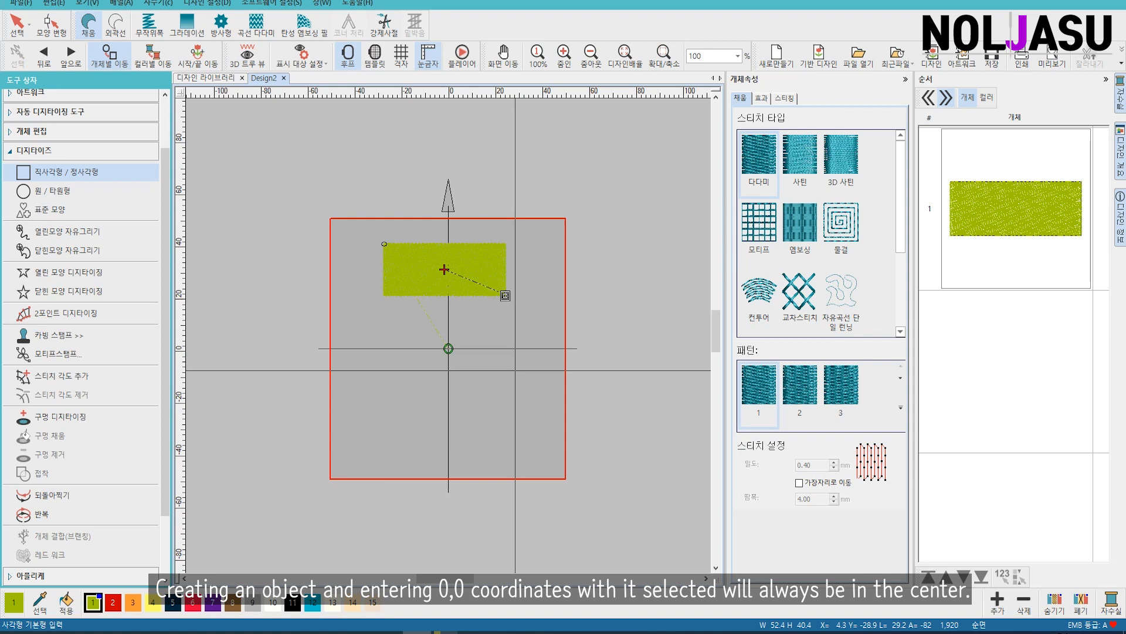
{"action": "key", "text": "Escape"}
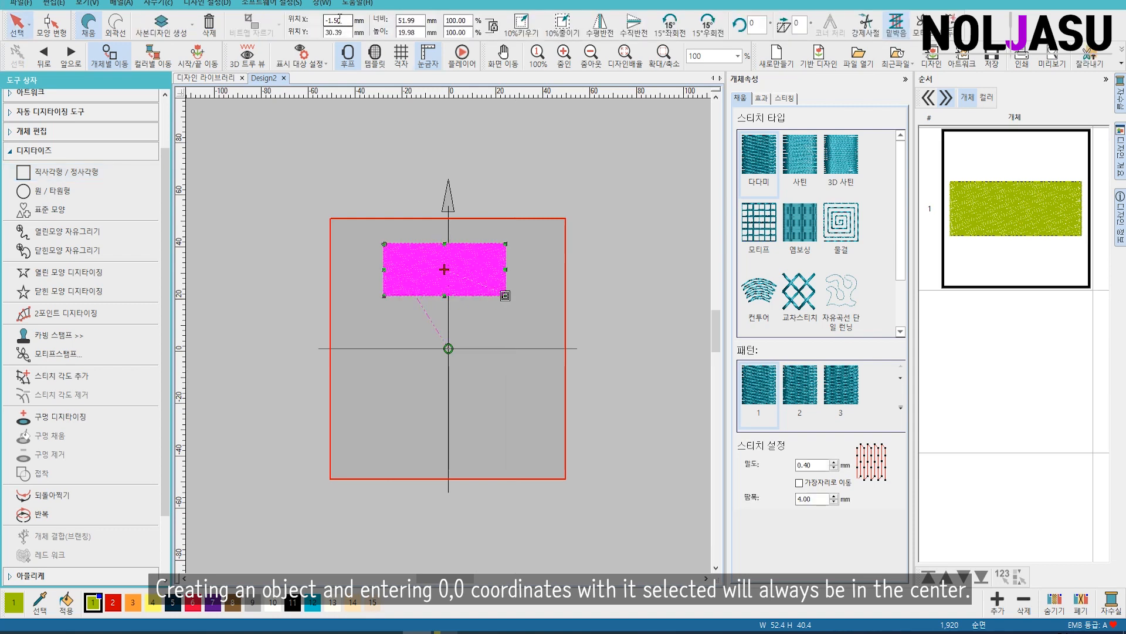
- Centre the rectangle in the hoop by setting its position to X 0 and Y 0
{"action": "left_click_drag", "start_coordinate": [340, 19], "coordinate": [301, 31]}
{"action": "type", "text": "0"}
{"action": "key", "text": "Tab"}
{"action": "type", "text": "0"}
{"action": "key", "text": "Return"}
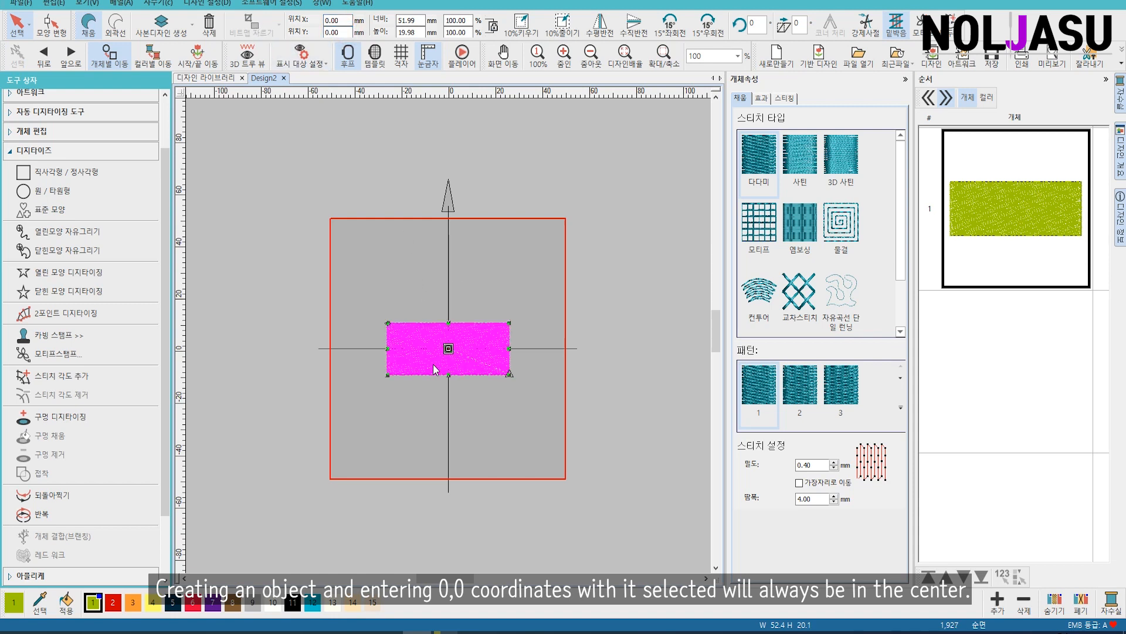
{"action": "left_click", "coordinate": [413, 395]}
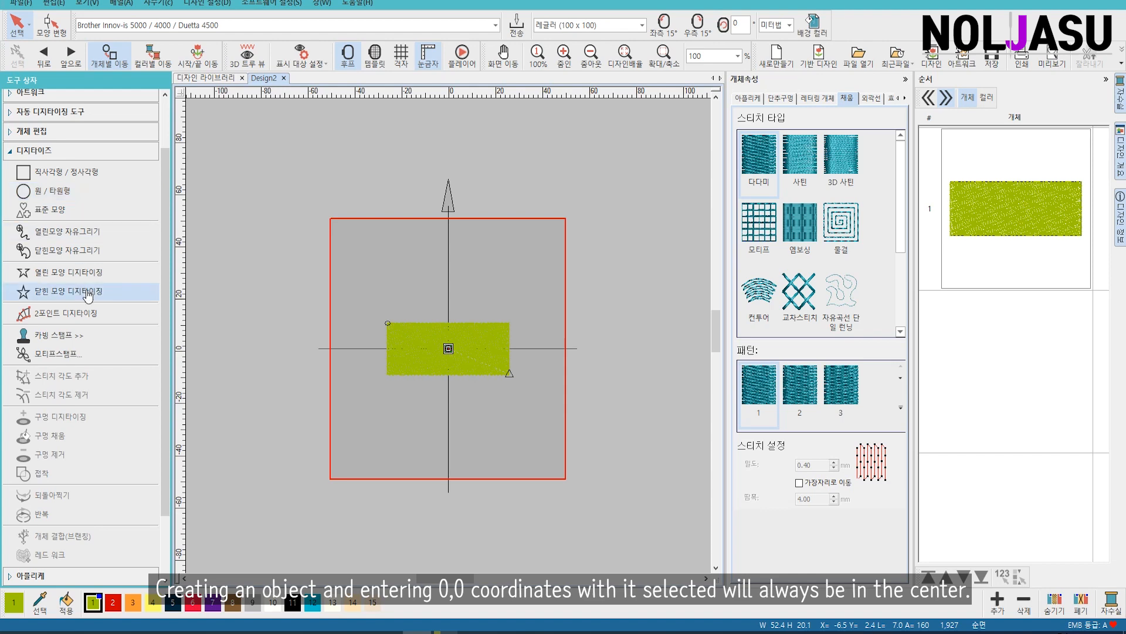
- Digitize five more small filled rectangles around the centred one: one near each hoop corner and one just above it
{"action": "left_click", "coordinate": [138, 171]}
{"action": "left_click_drag", "start_coordinate": [356, 234], "coordinate": [412, 265]}
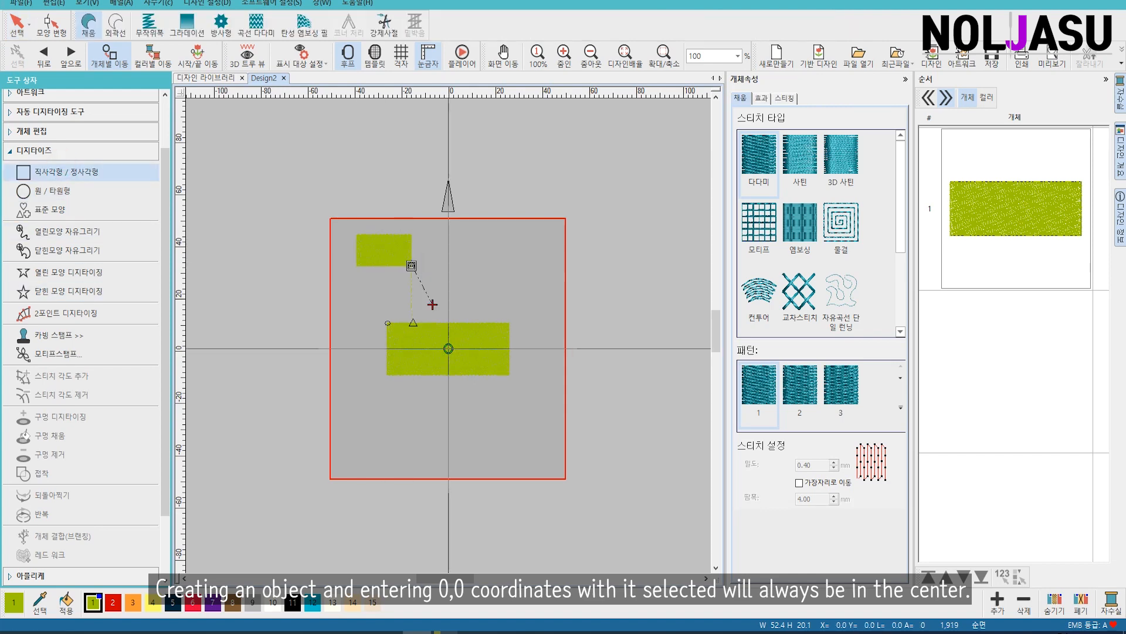
{"action": "left_click_drag", "start_coordinate": [515, 235], "coordinate": [544, 269]}
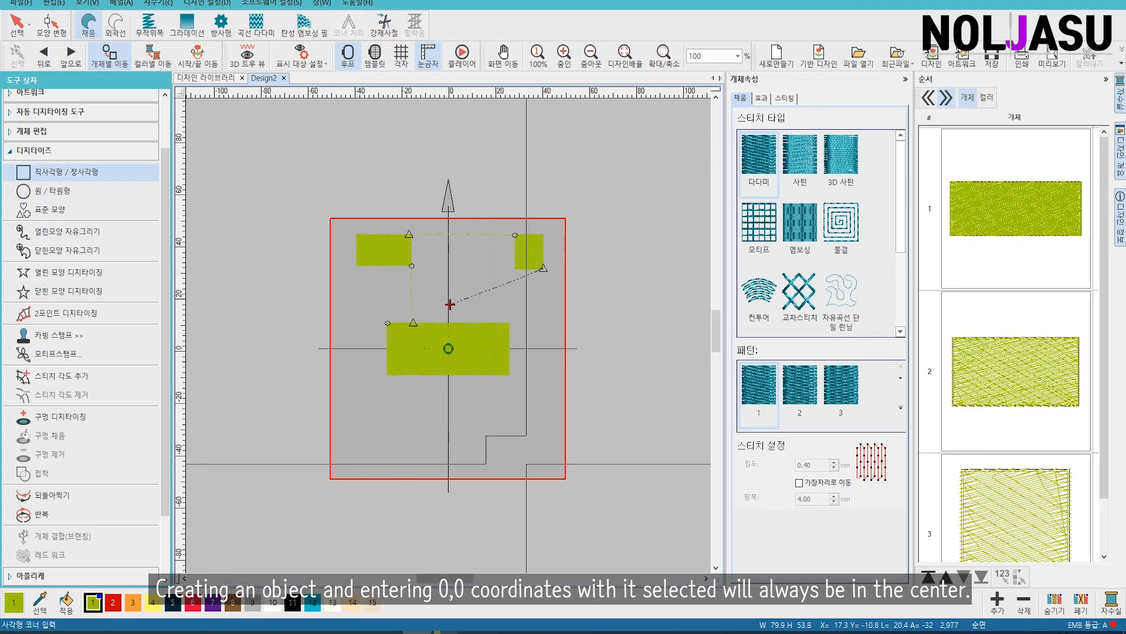
{"action": "left_click_drag", "start_coordinate": [526, 464], "coordinate": [527, 465]}
{"action": "left_click_drag", "start_coordinate": [340, 421], "coordinate": [389, 452]}
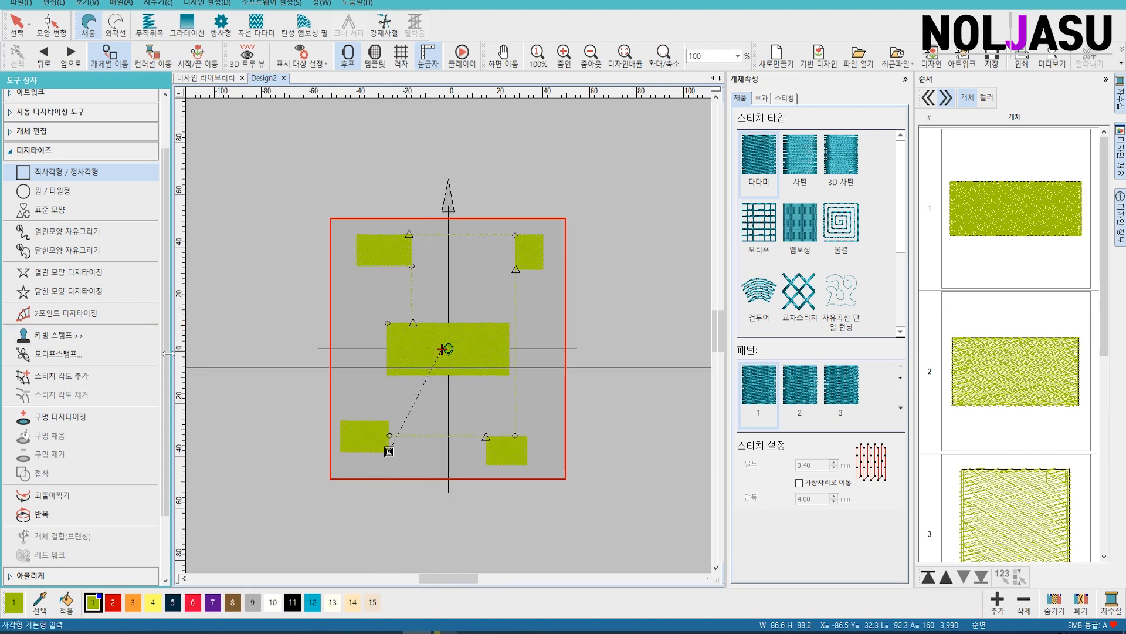
{"action": "left_click_drag", "start_coordinate": [168, 354], "coordinate": [165, 349]}
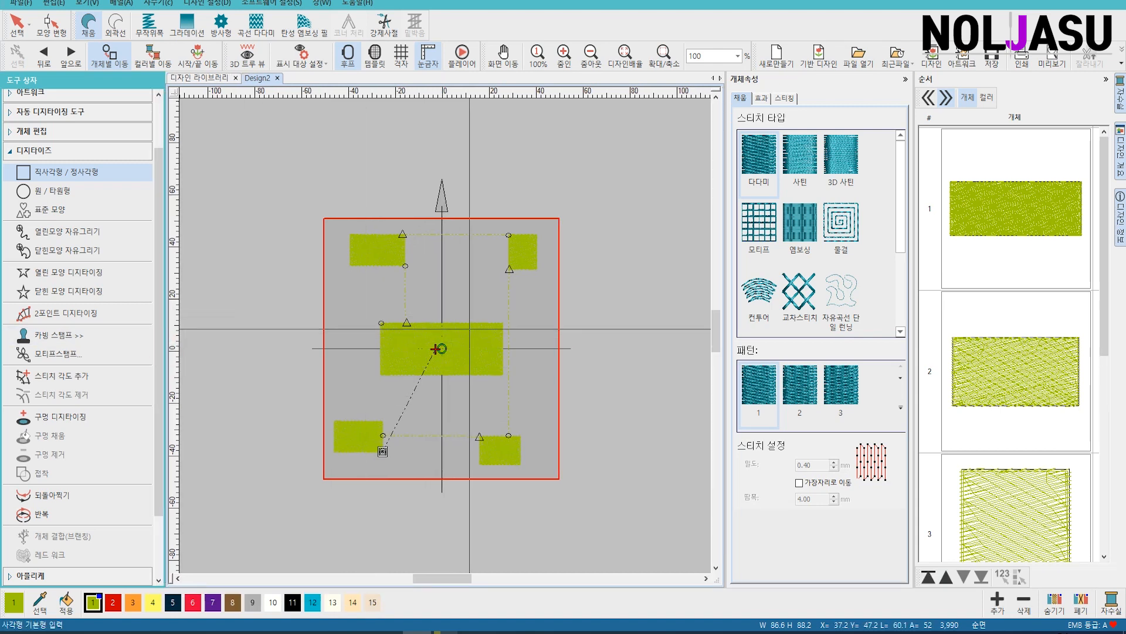
{"action": "left_click_drag", "start_coordinate": [362, 279], "coordinate": [422, 302]}
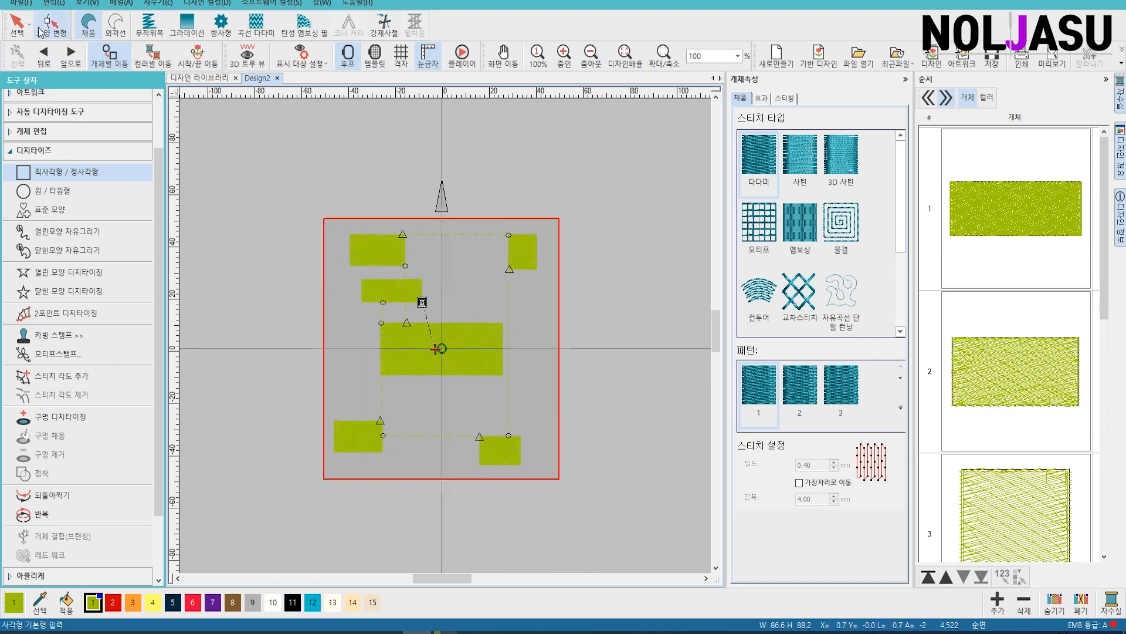
- Move the small rectangle near the hoop's upper right corner to position X 0, Y 0
{"action": "left_click", "coordinate": [527, 252]}
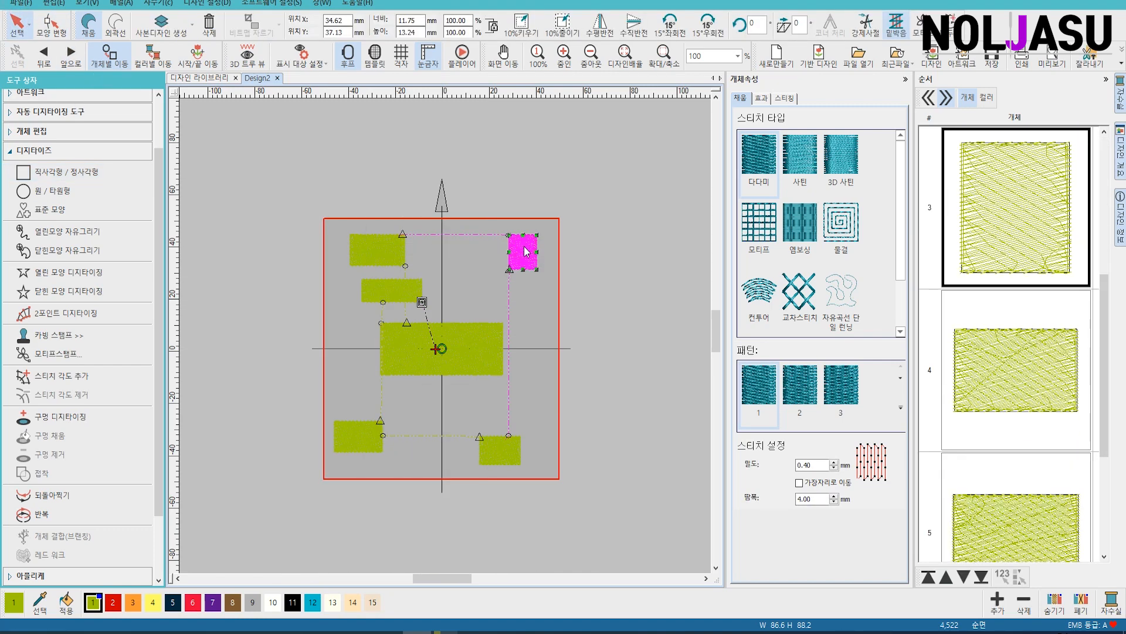
{"action": "left_click_drag", "start_coordinate": [352, 21], "coordinate": [228, 33]}
{"action": "type", "text": "00"}
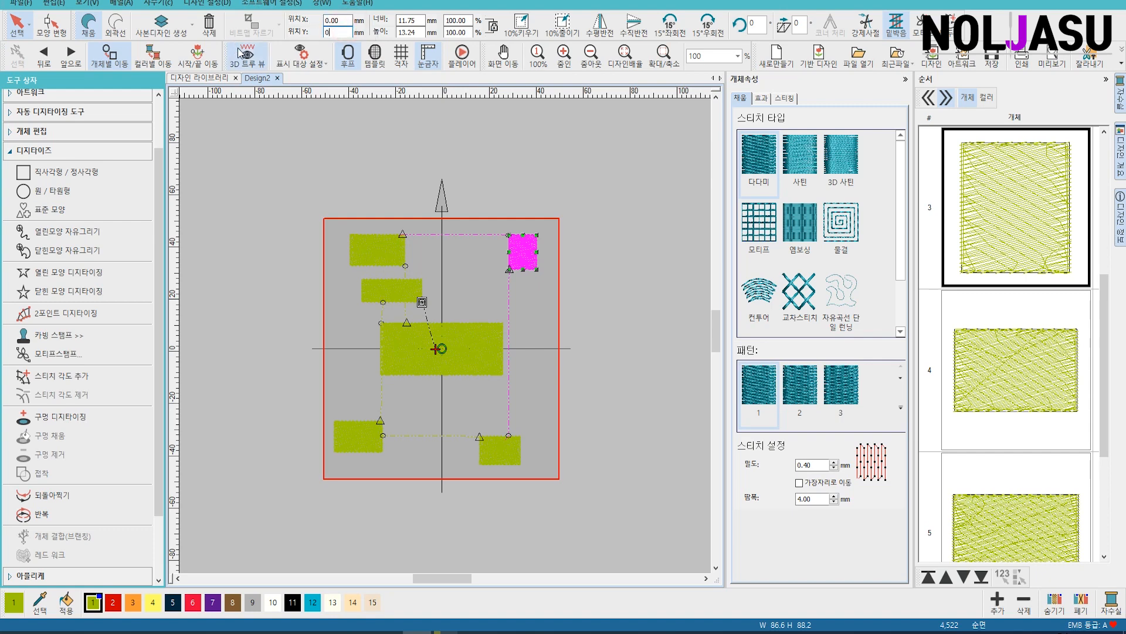
{"action": "key", "text": "Return"}
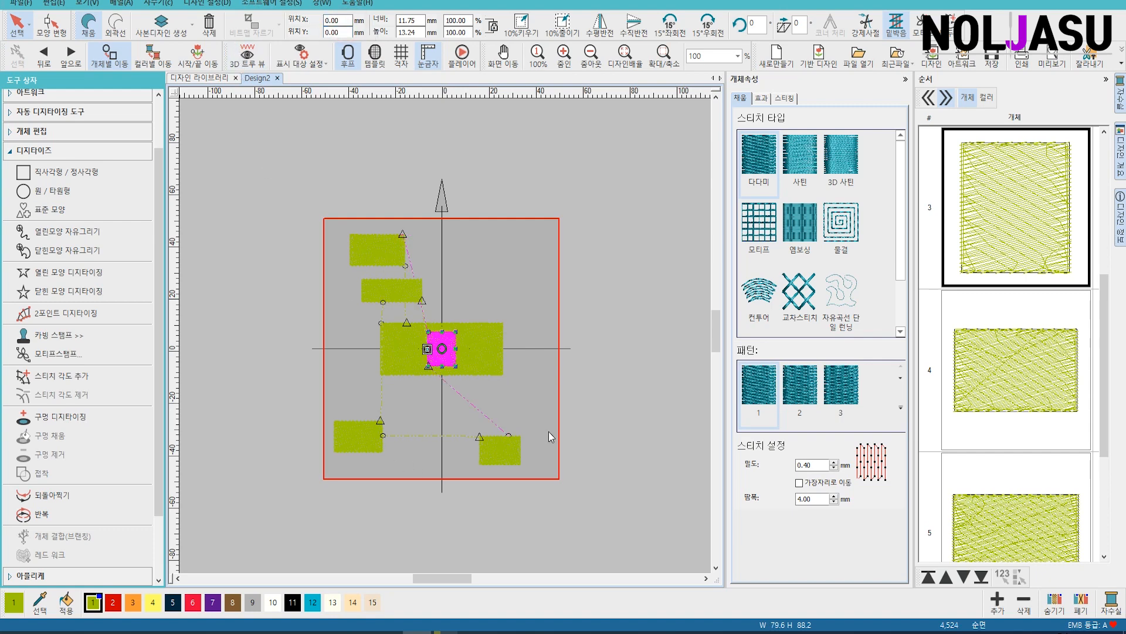
- Delete all the rectangles from the design
{"action": "left_click", "coordinate": [575, 474]}
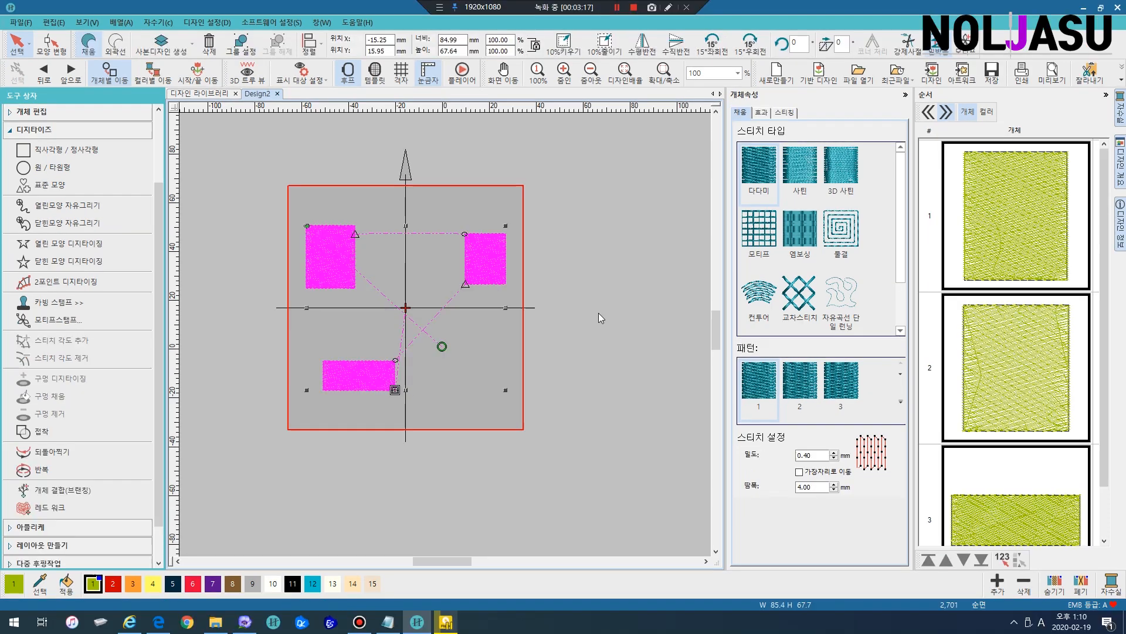
{"action": "key", "text": "Delete"}
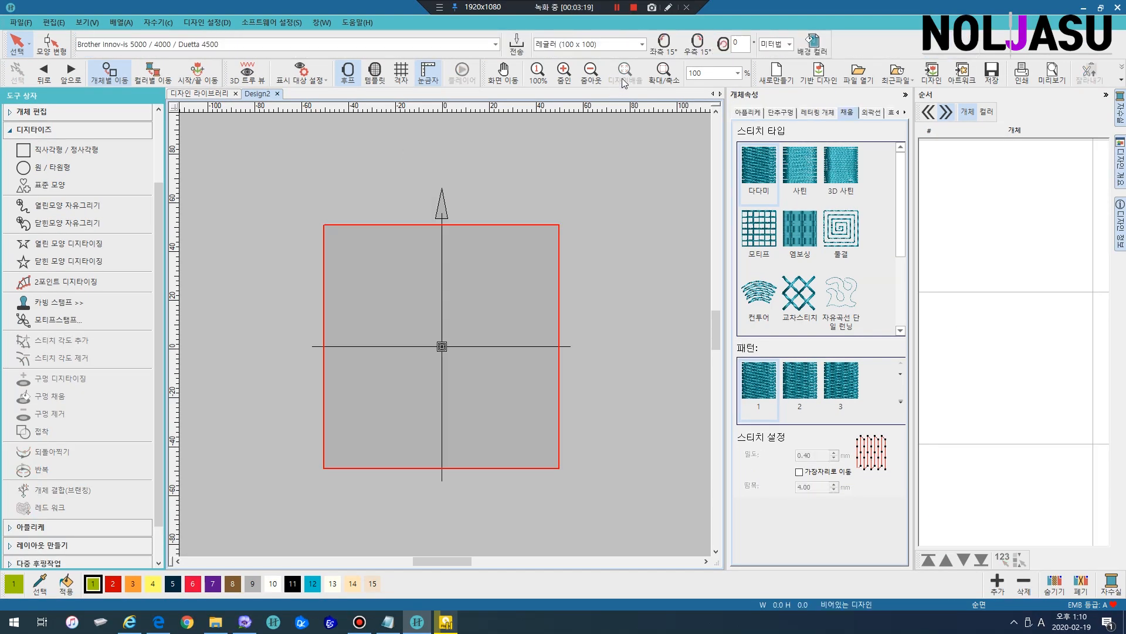